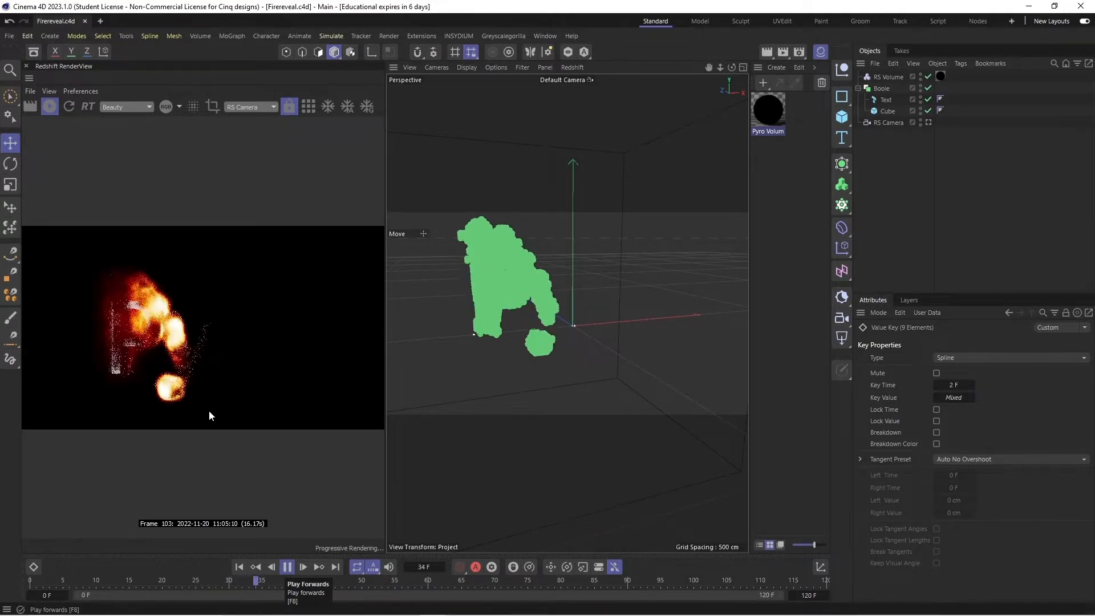
# - Preview the finished fire-reveal animation of the Pyro text and scrub back to frame 75
pyautogui.click(288, 569)
pyautogui.click(675, 581)
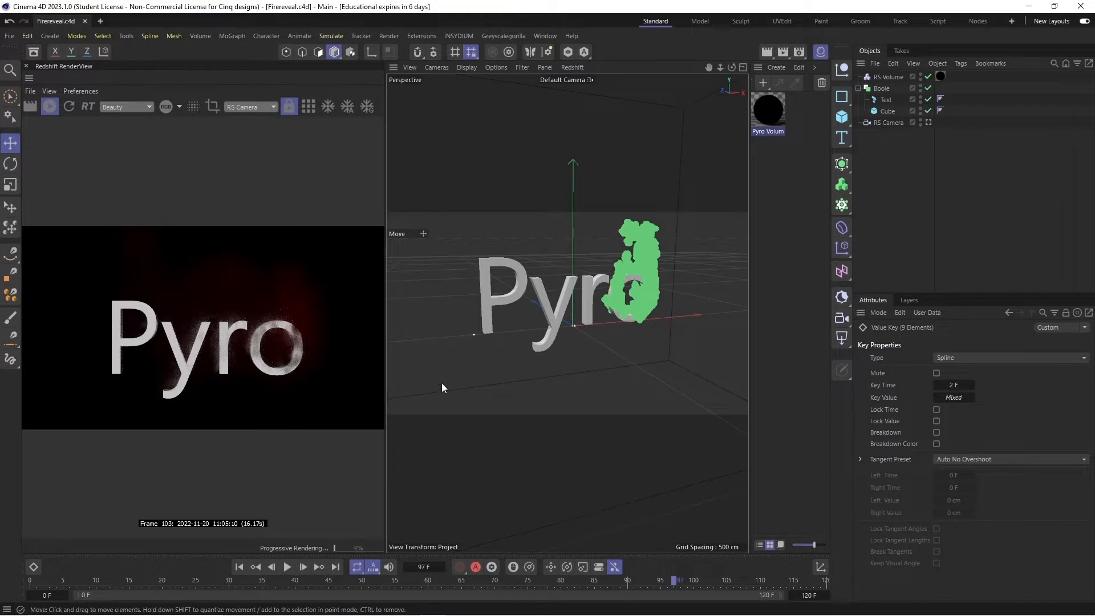
pyautogui.moveTo(675, 582); pyautogui.dragTo(527, 588)
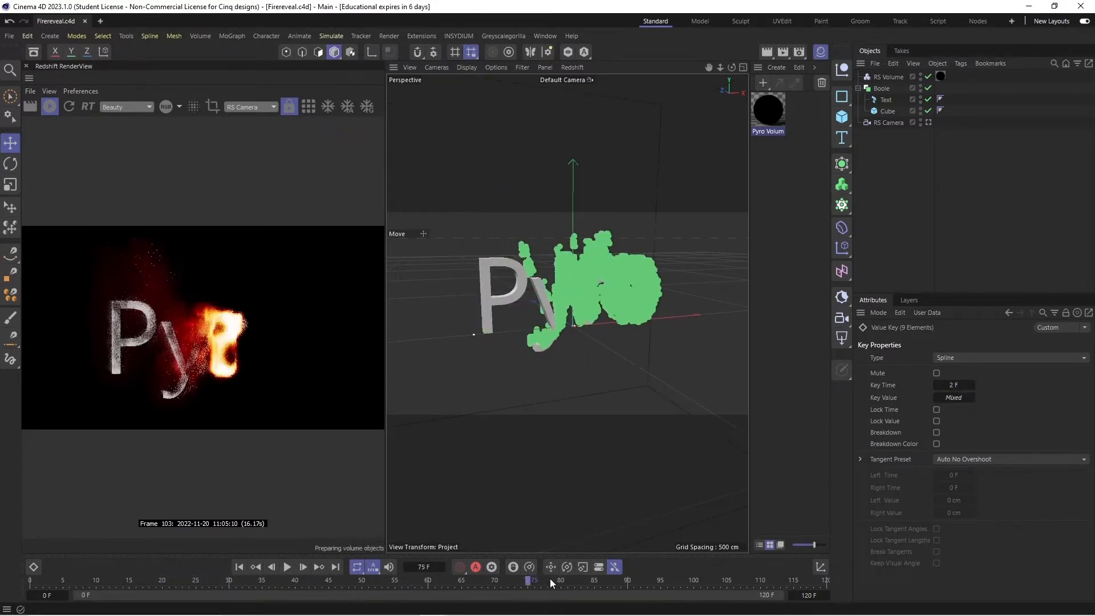
# - Stop the live render and delete all existing objects from the scene
pyautogui.click(50, 108)
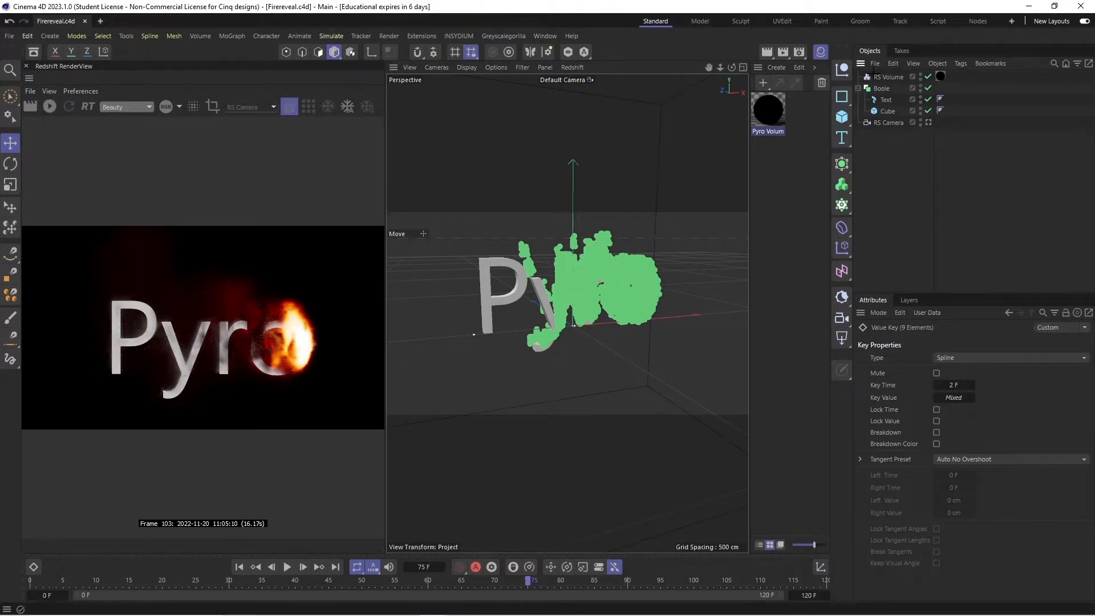
pyautogui.moveTo(962, 75); pyautogui.dragTo(877, 152)
pyautogui.press('Delete')
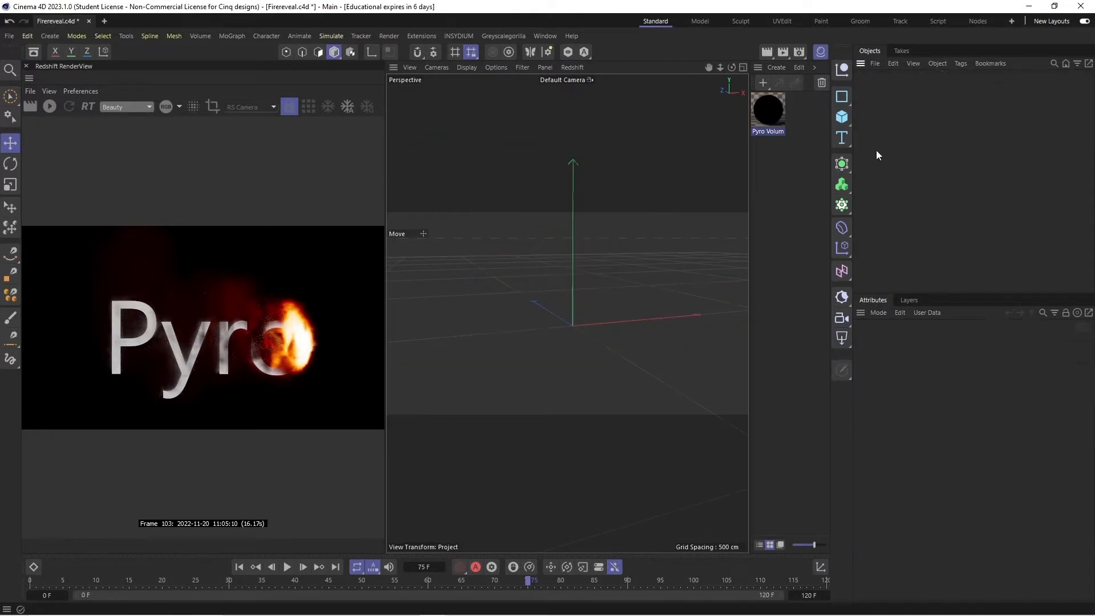
# - Add a Redshift camera and set its heading and pitch rotation to 0°
pyautogui.click(799, 51)
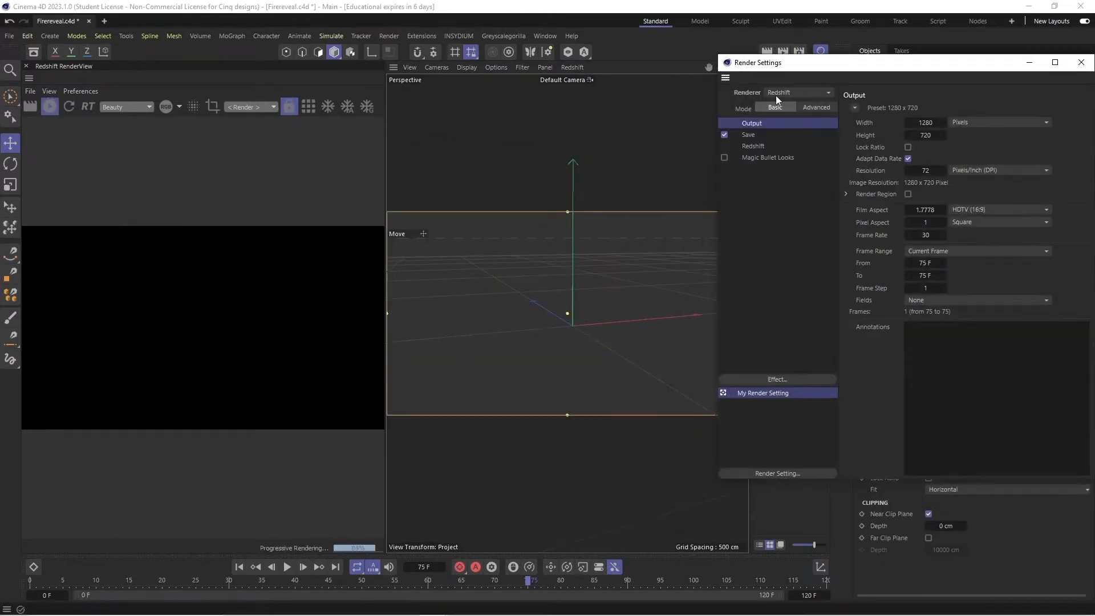
pyautogui.click(1081, 62)
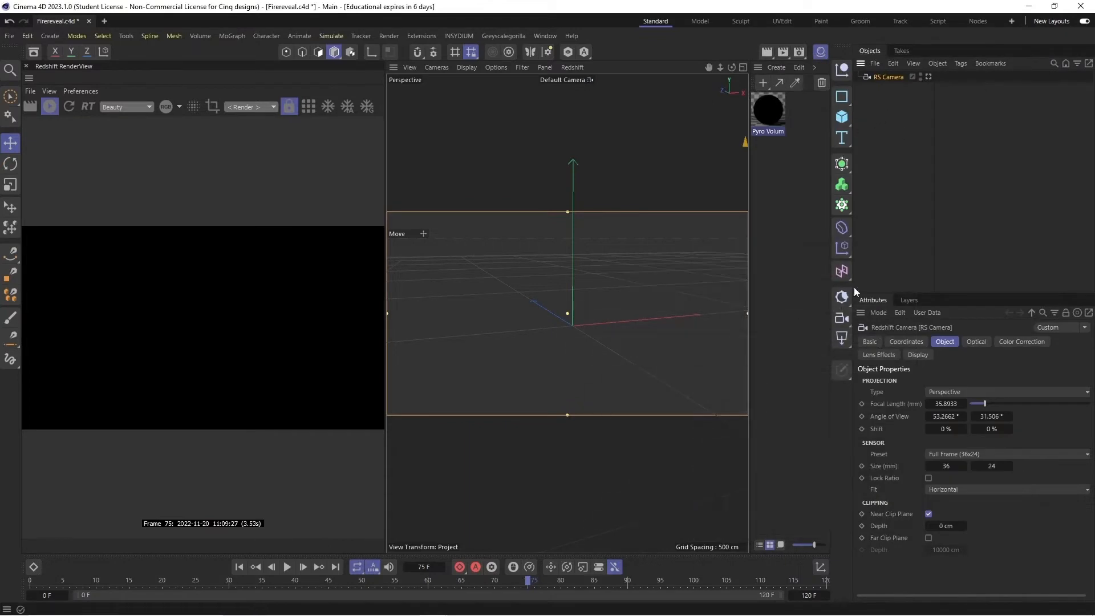
pyautogui.click(919, 343)
pyautogui.click(978, 396)
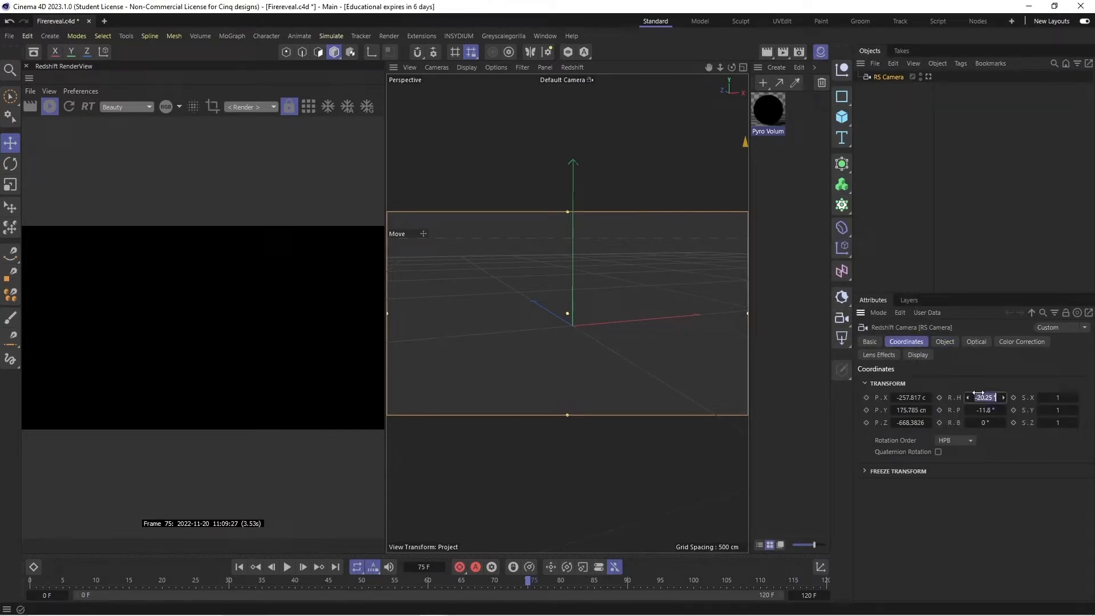
pyautogui.write('0')
pyautogui.press('Tab')
pyautogui.write('0')
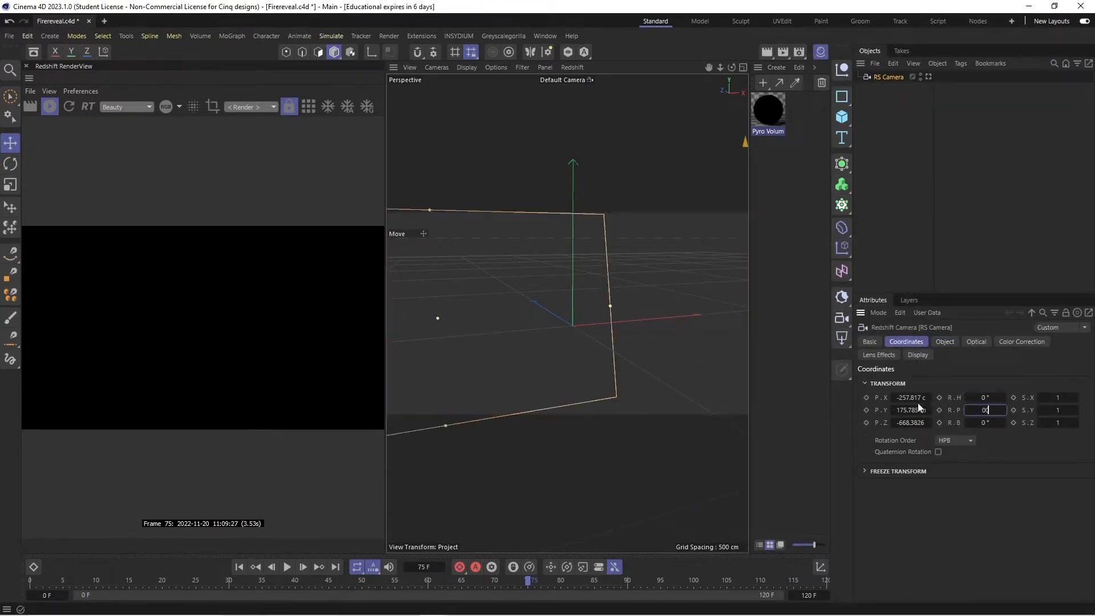
# - Set the camera's X, Y and Z position to 0 cm and look through the camera
pyautogui.click(916, 398)
pyautogui.write('0')
pyautogui.press('Tab')
pyautogui.write('0')
pyautogui.press('Tab')
pyautogui.write('0')
pyautogui.press('Return')
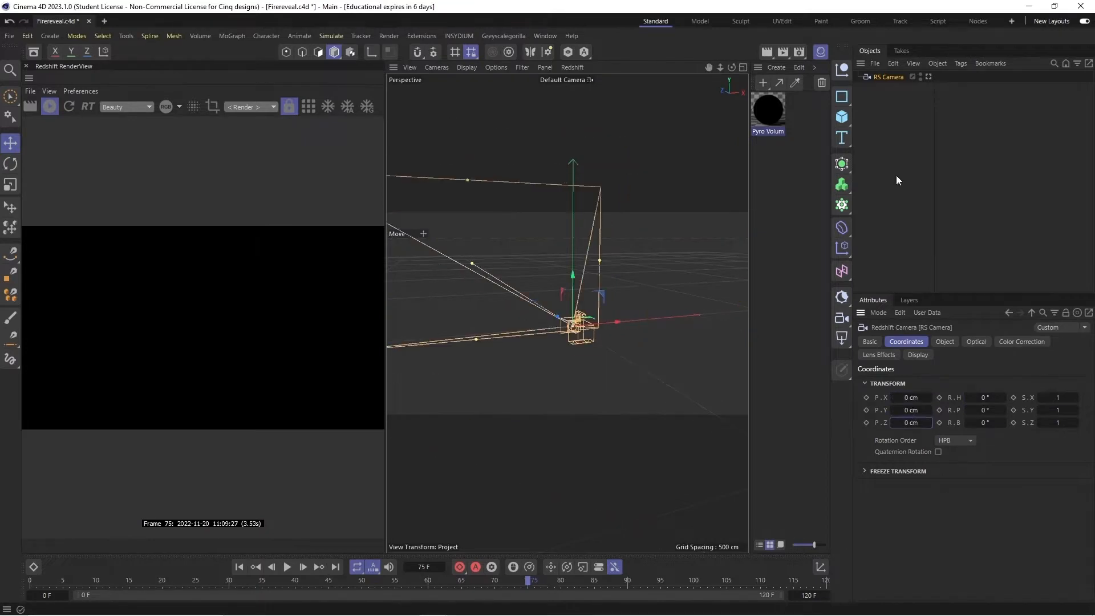
pyautogui.click(928, 77)
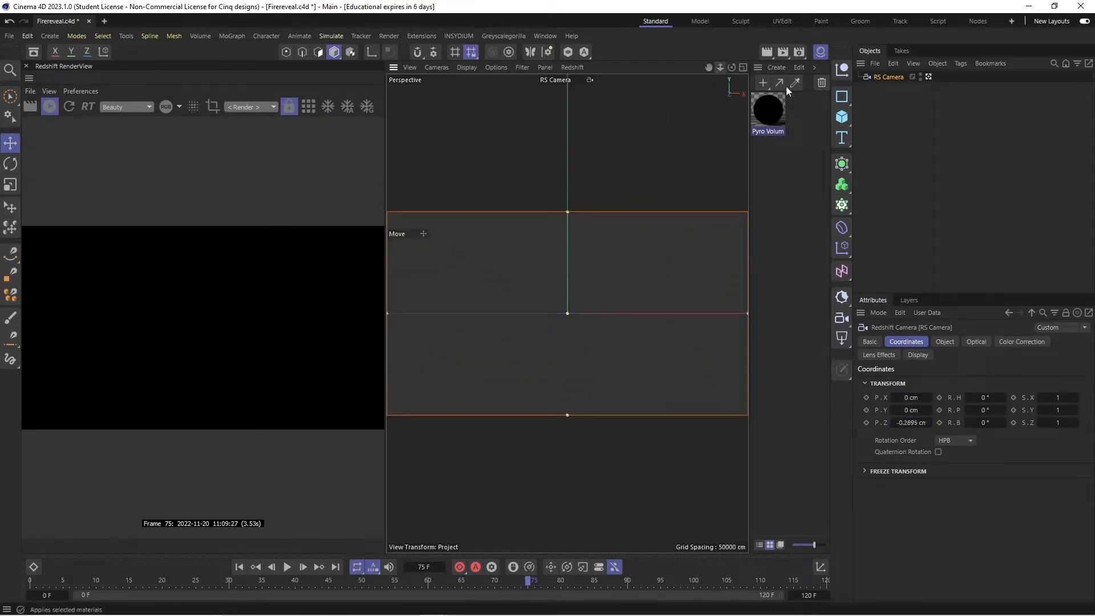
# - Add a 3D text object with Middle alignment and pull the camera back until the whole text is in frame
pyautogui.moveTo(841, 138); pyautogui.dragTo(882, 158)
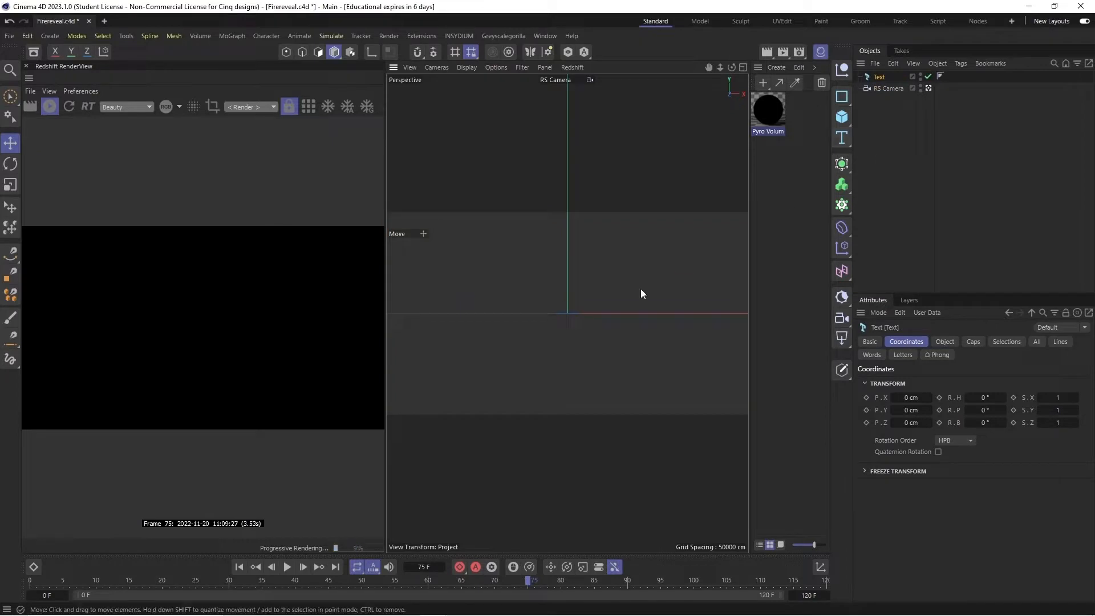
pyautogui.click(945, 341)
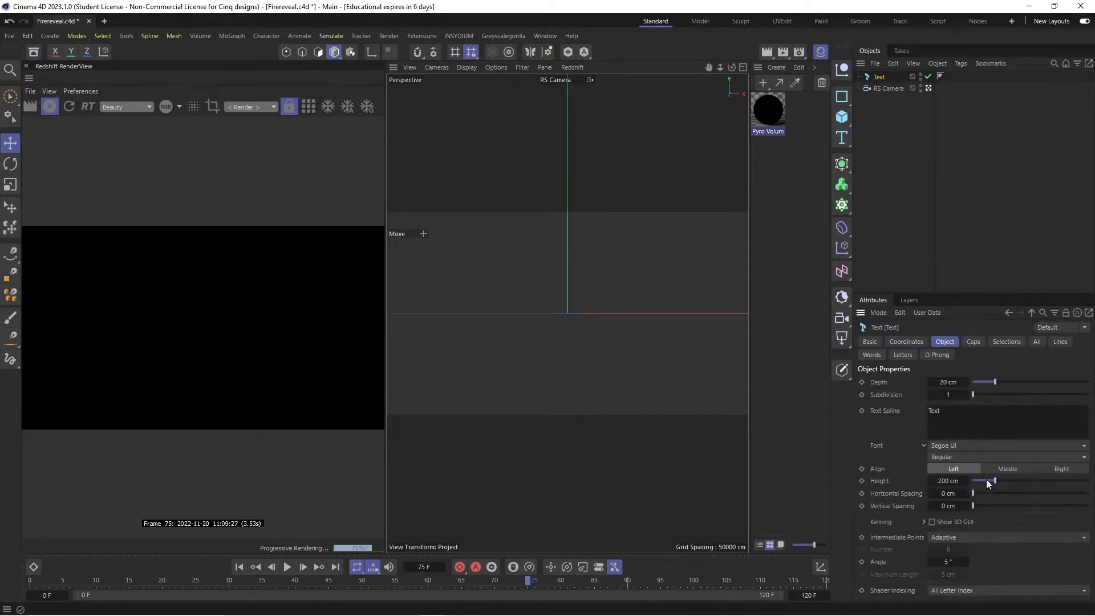
pyautogui.click(1005, 468)
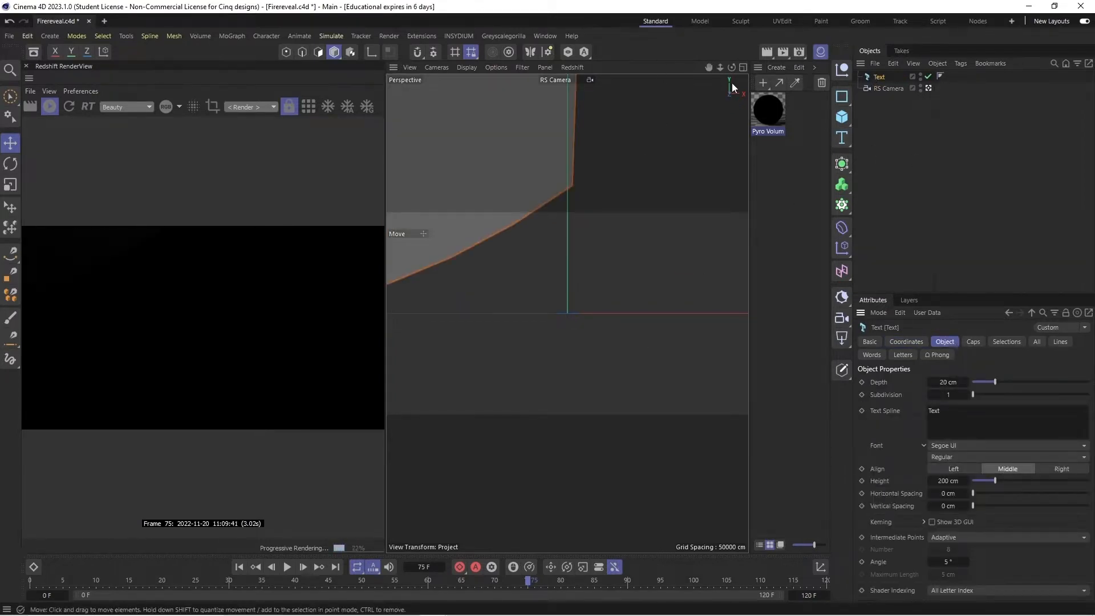
pyautogui.moveTo(720, 68); pyautogui.dragTo(711, 68)
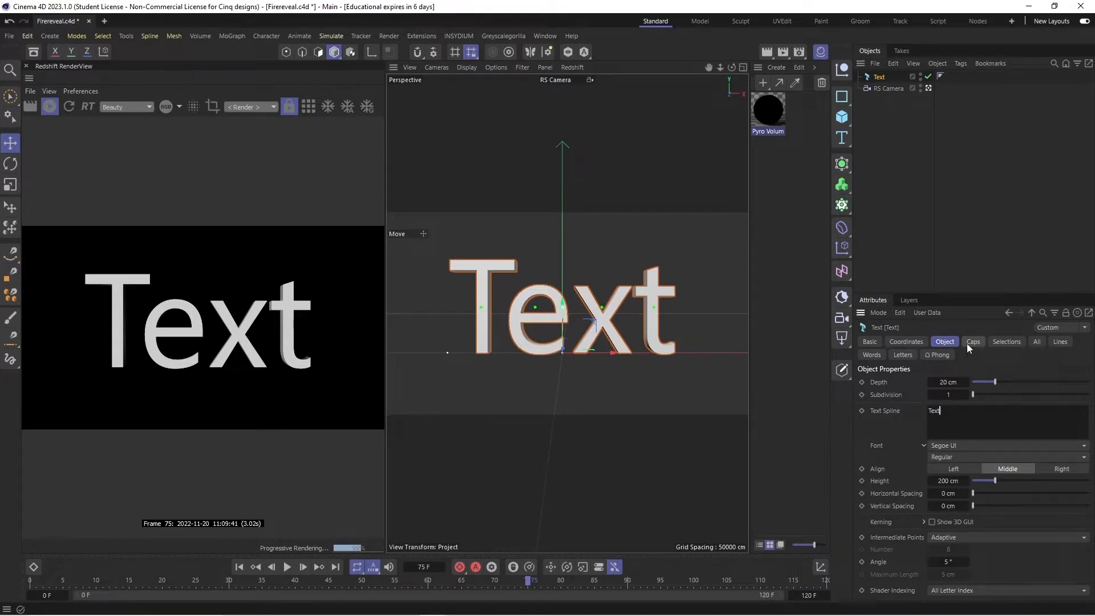
# - Change the text to "Pyro" and shift it slightly along the positive X axis
pyautogui.hotkey('ctrl', 'a')
pyautogui.write('Pyro')
pyautogui.press('Return')
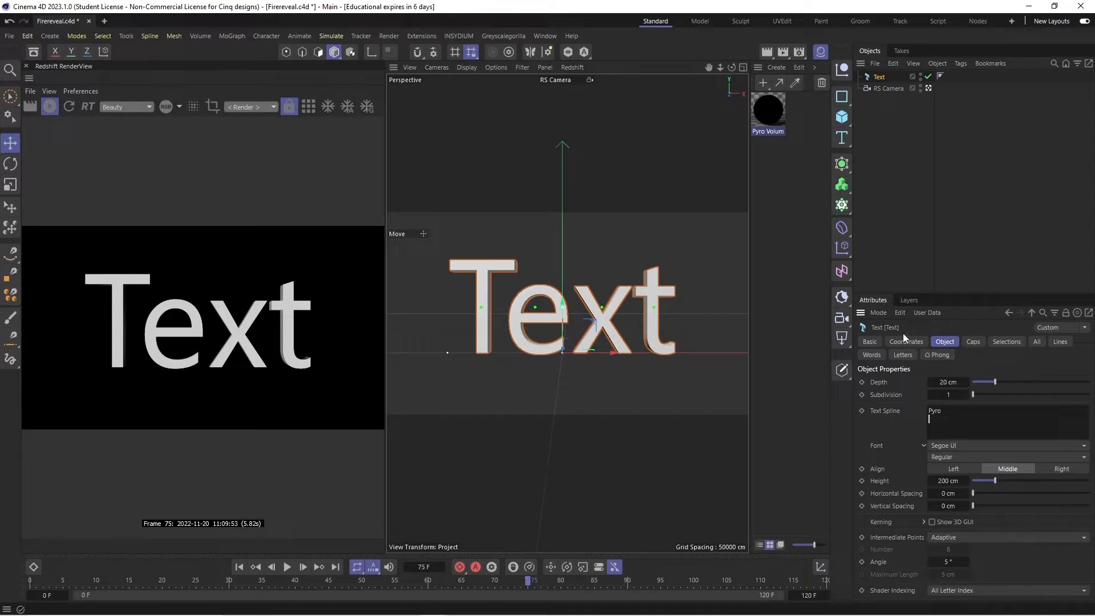
pyautogui.press('BackSpace')
pyautogui.click(871, 421)
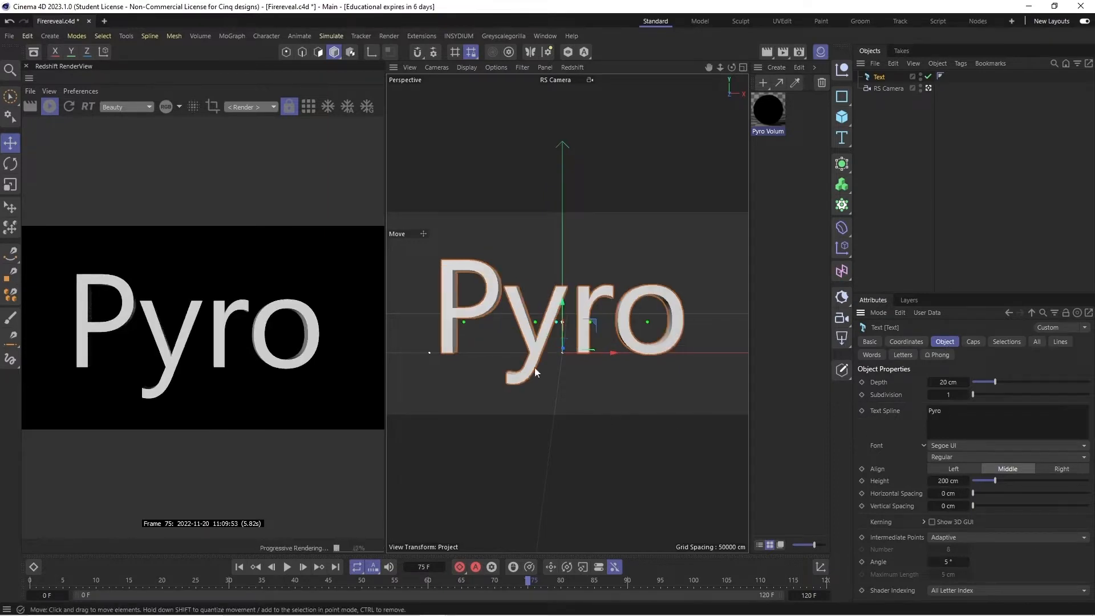
pyautogui.moveTo(618, 365); pyautogui.dragTo(630, 366)
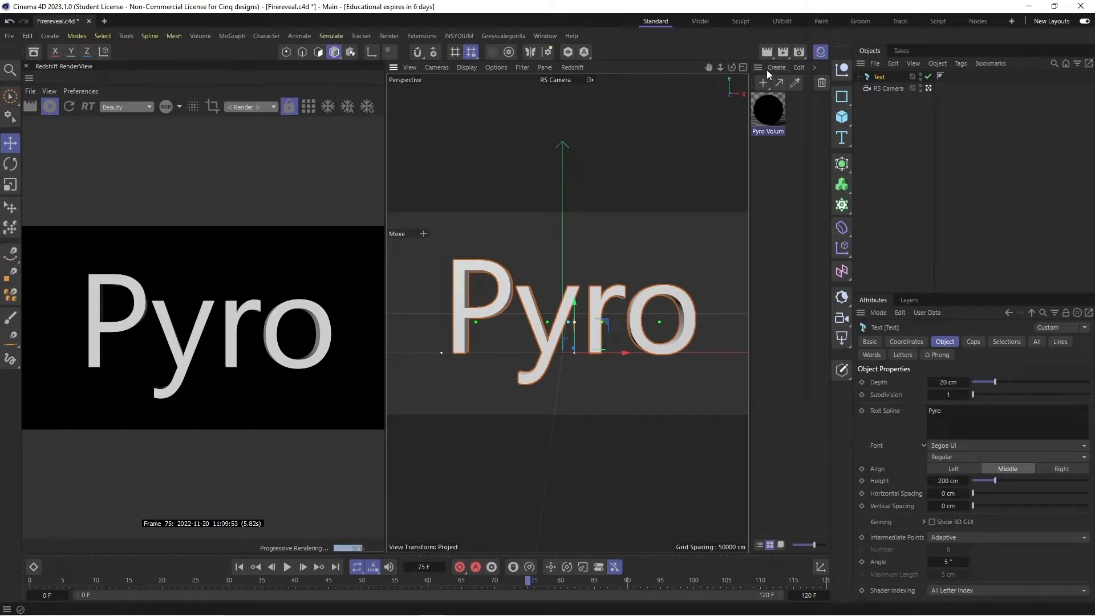
# - Dock the material manager as a low strip beneath the render view and viewport, and delete the Pyro Volume material
pyautogui.moveTo(758, 68); pyautogui.dragTo(403, 565)
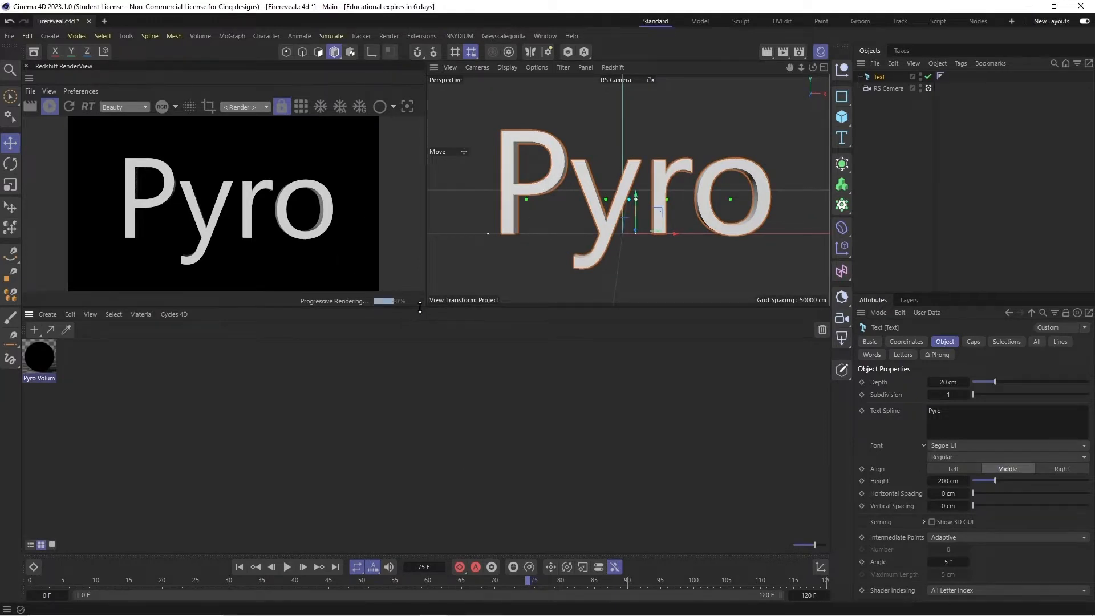
pyautogui.moveTo(420, 307); pyautogui.dragTo(420, 458)
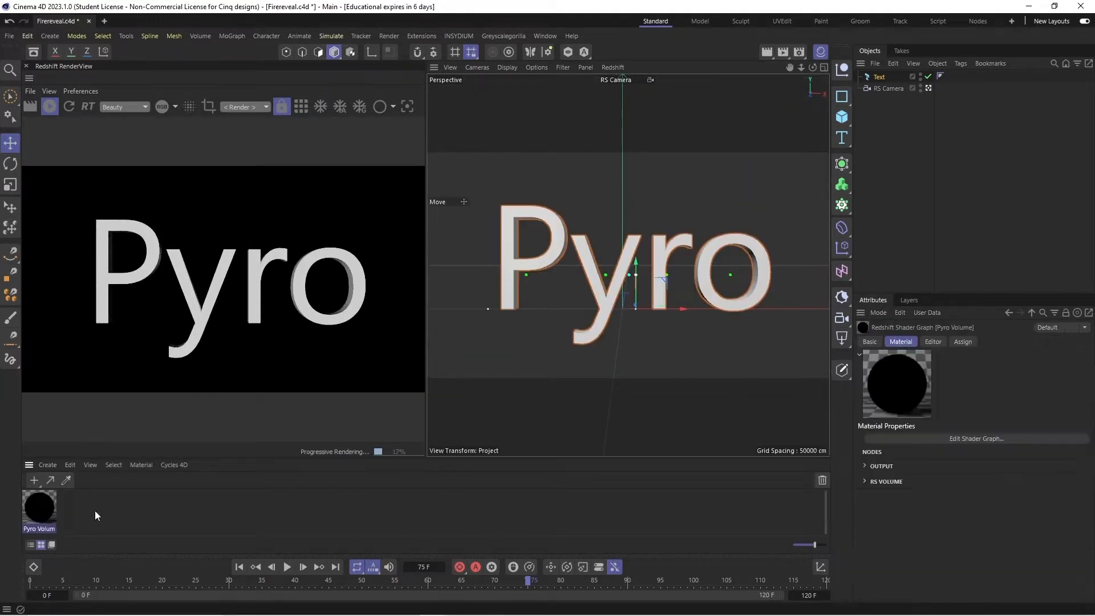
pyautogui.press('Delete')
# - Add a Pyro simulation tag to the text object
pyautogui.rightClick(883, 80)
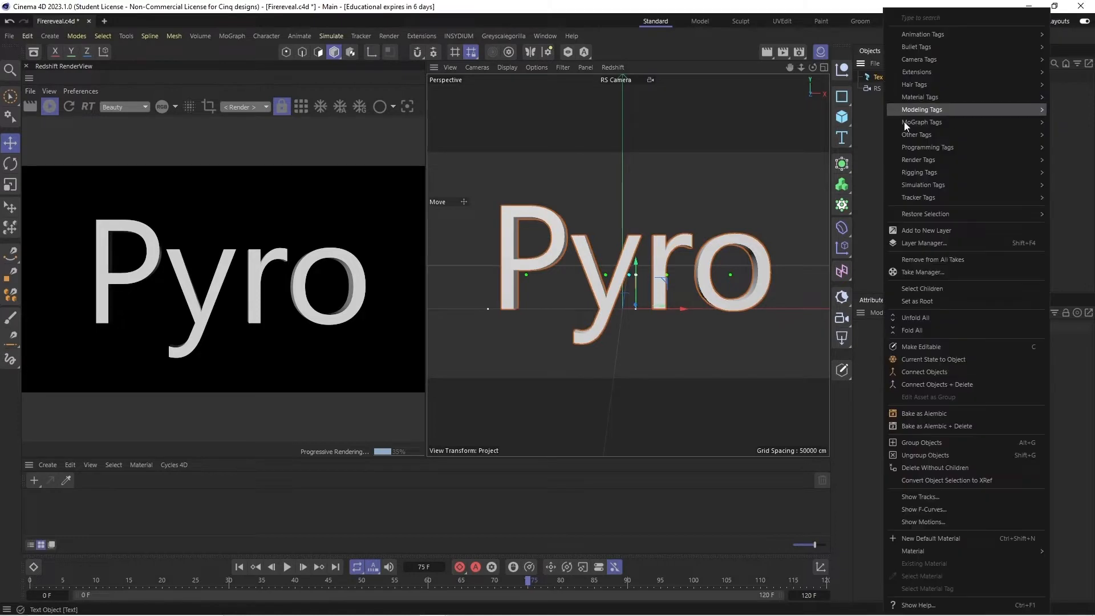
pyautogui.moveTo(924, 184)
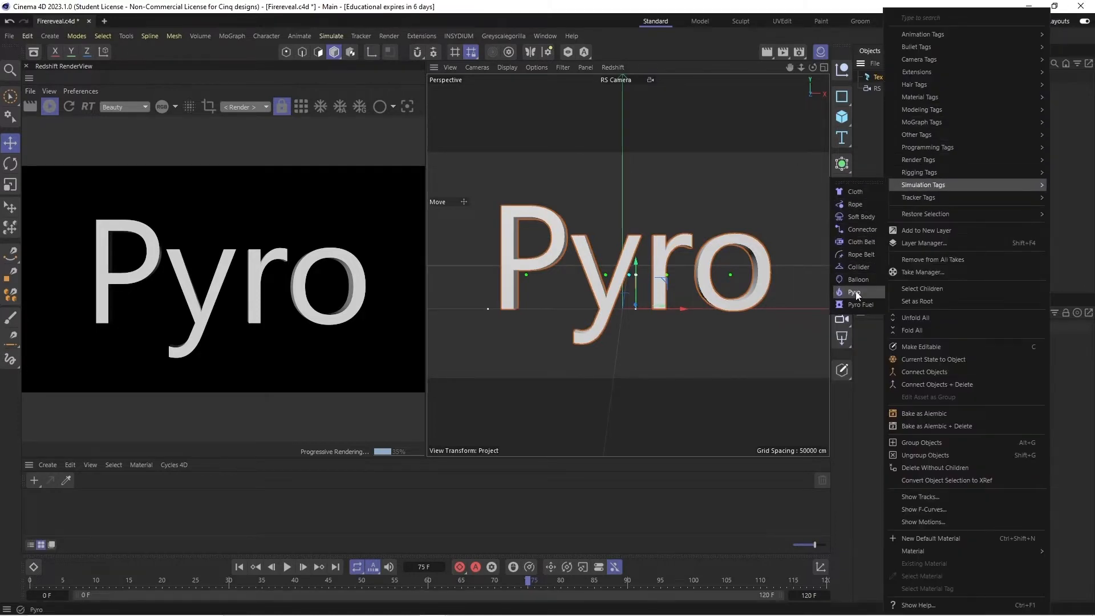
pyautogui.click(855, 293)
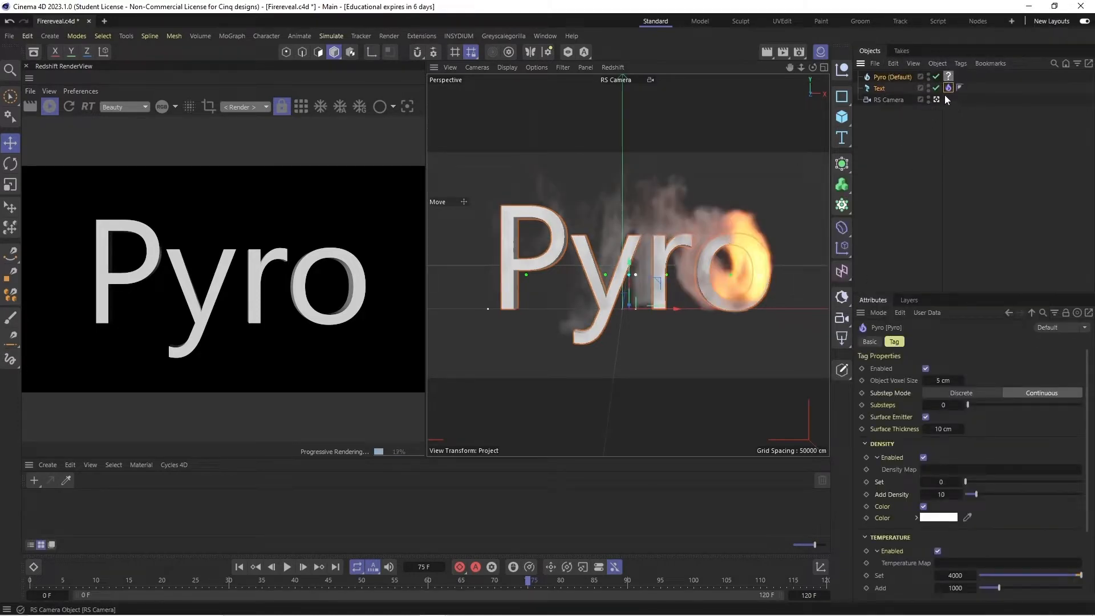
# - Delete the empty material tag from the Pyro (Default) object
pyautogui.click(949, 77)
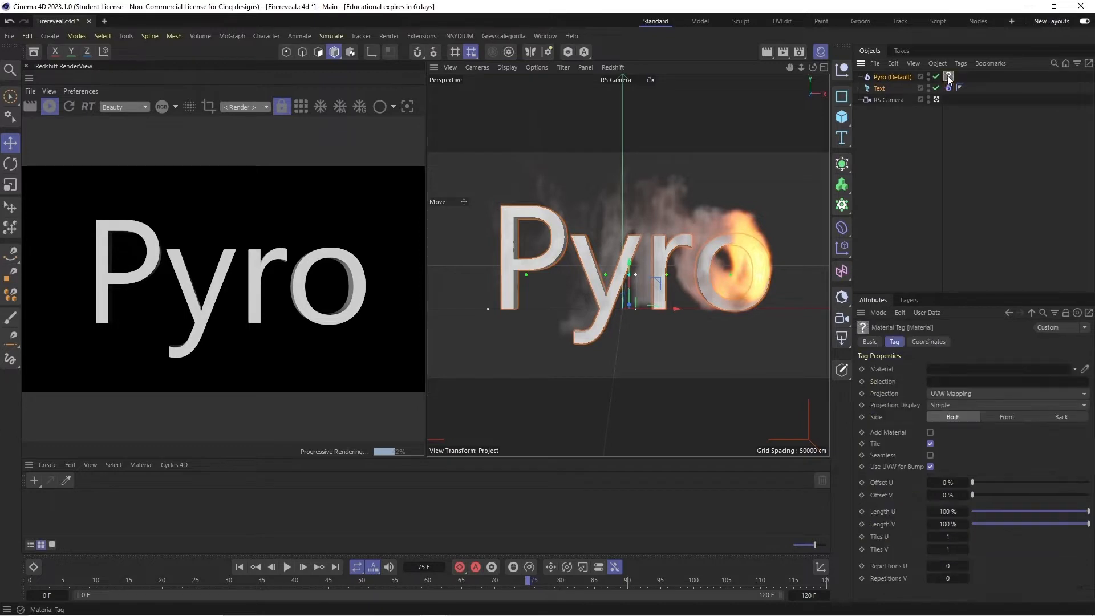
pyautogui.click(895, 77)
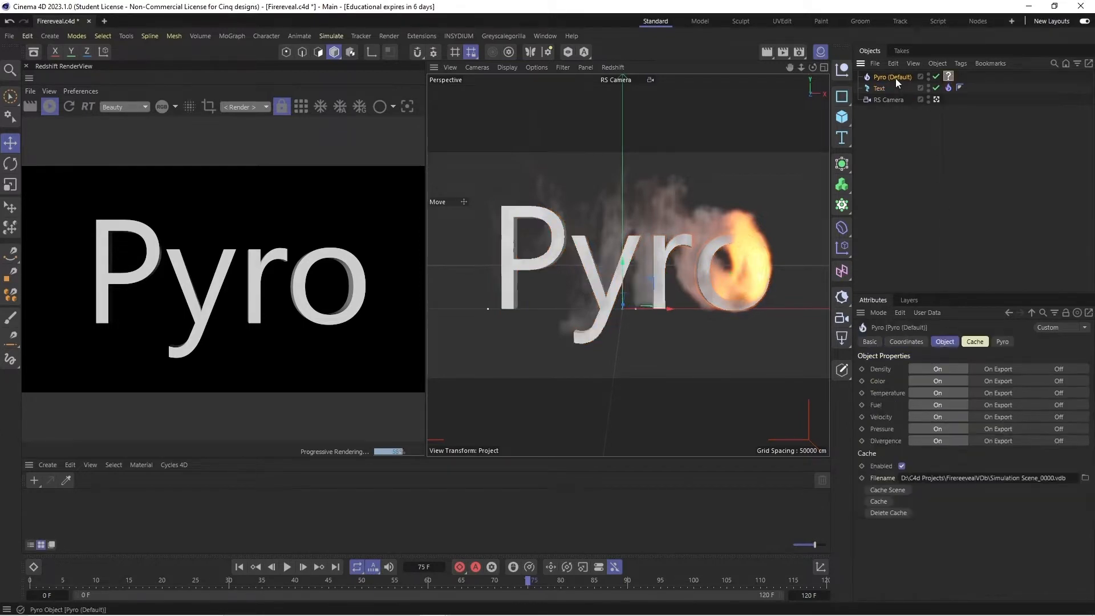
pyautogui.click(949, 76)
pyautogui.press('Delete')
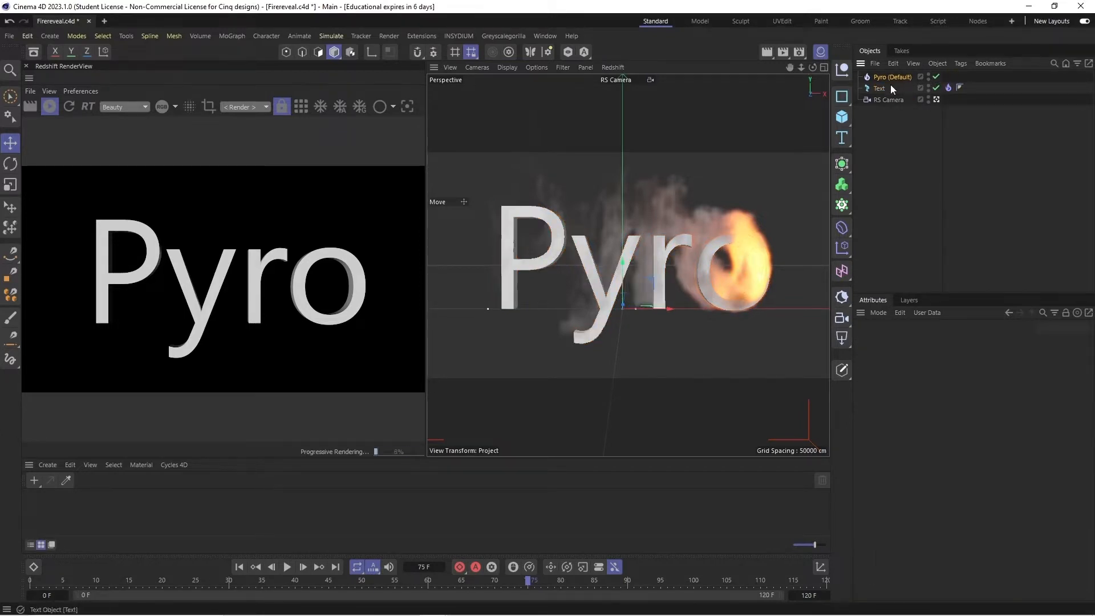
# - Delete the Pyro object's simulation cache together with its files on disk
pyautogui.click(890, 77)
pyautogui.click(975, 341)
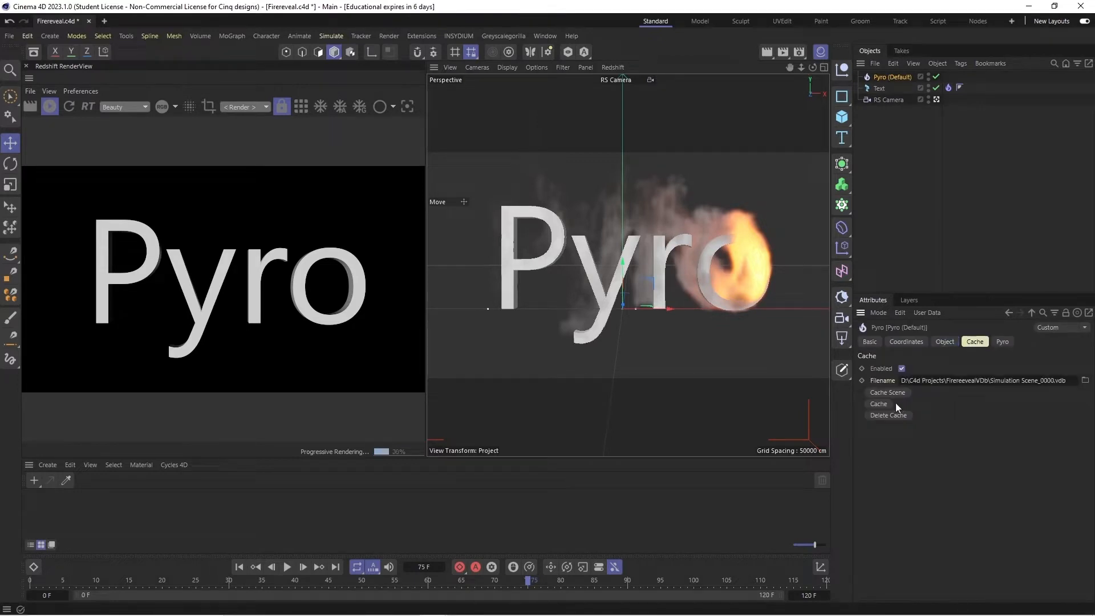
pyautogui.click(889, 415)
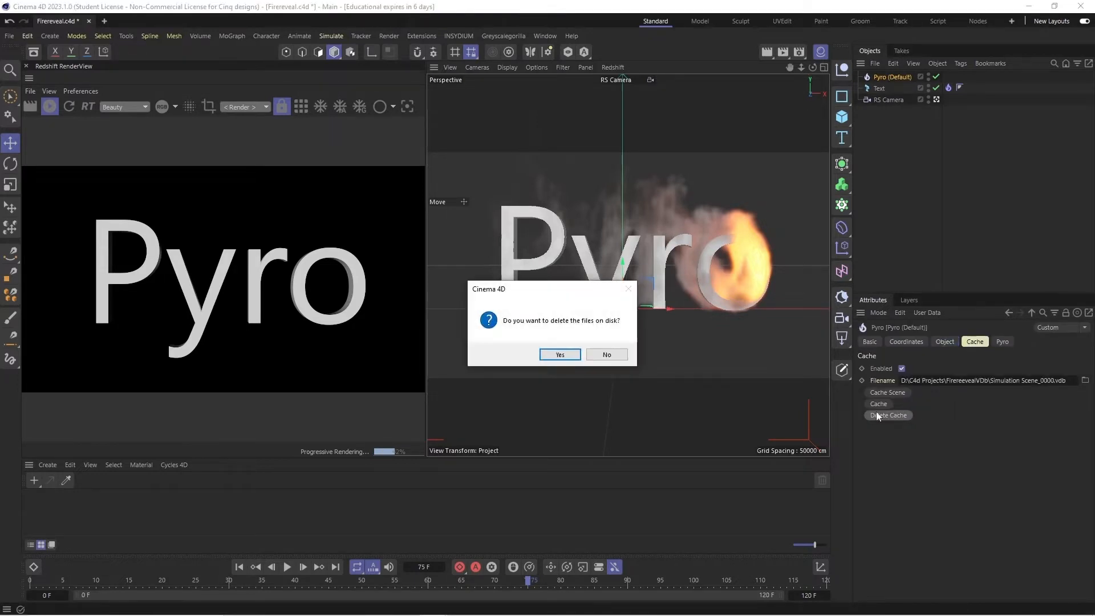
pyautogui.click(573, 354)
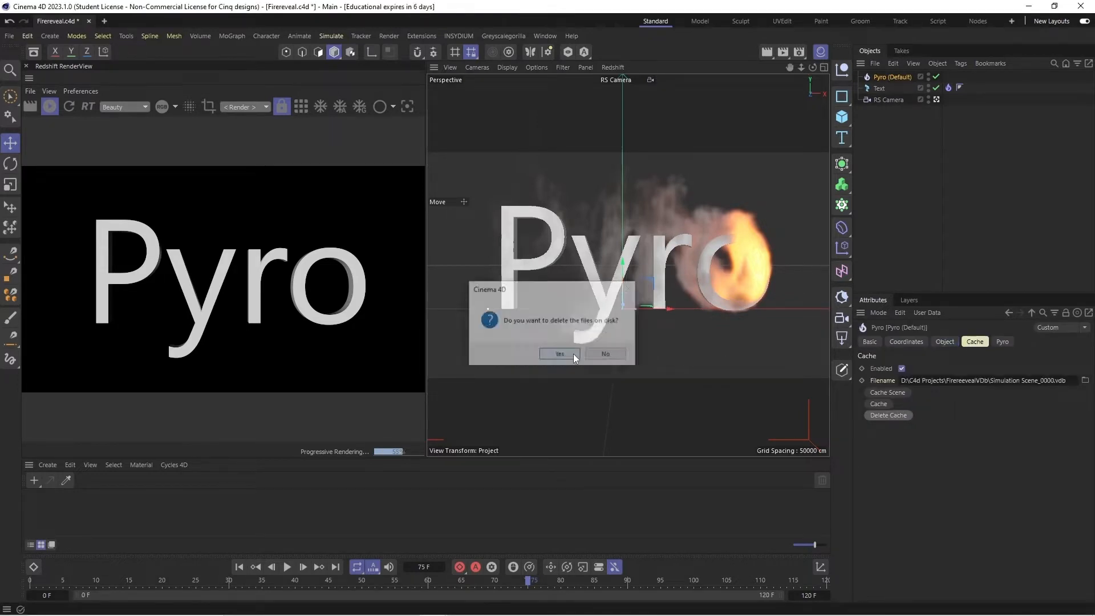
# - Disable the Pyro object's cache, play the fire simulation and return to frame 0
pyautogui.click(239, 567)
pyautogui.click(286, 567)
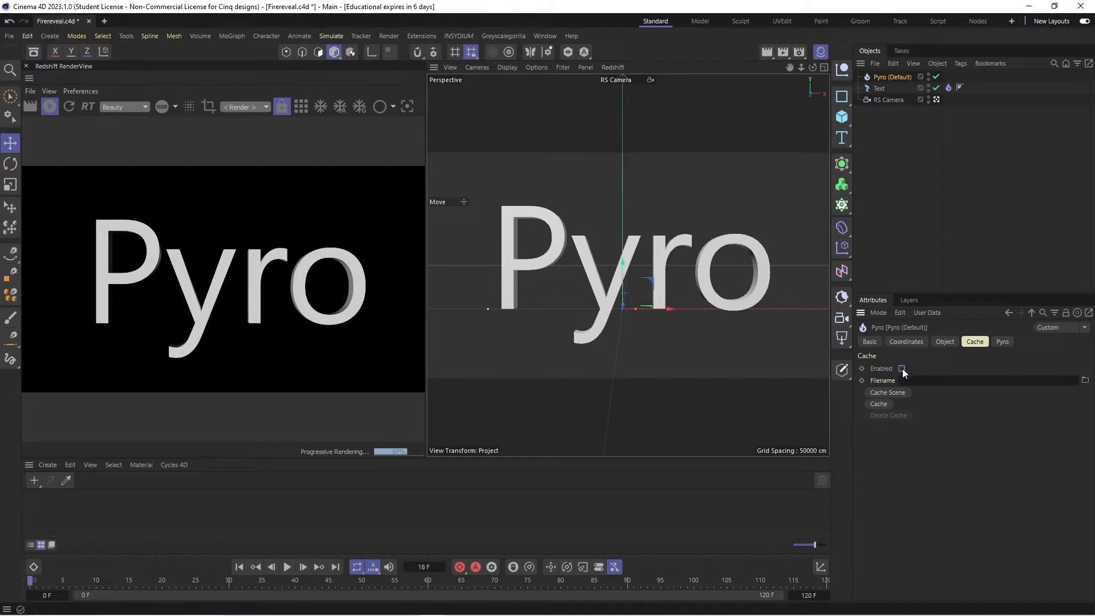
pyautogui.click(287, 567)
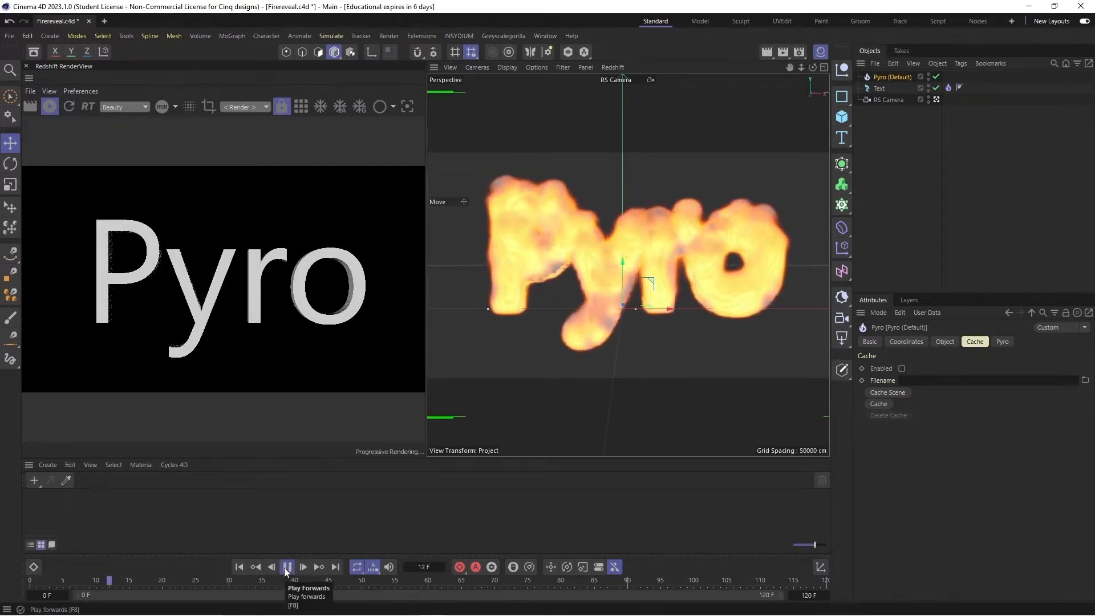
pyautogui.click(287, 567)
pyautogui.click(239, 567)
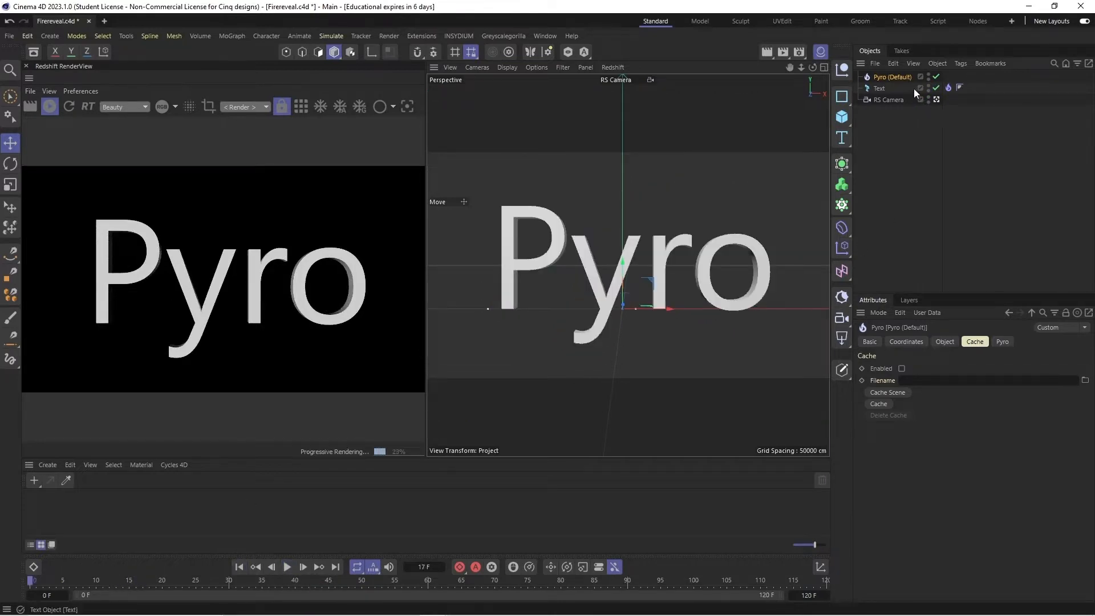
# - Add a Vertex Map tag to the text object and open its Fields settings
pyautogui.rightClick(881, 87)
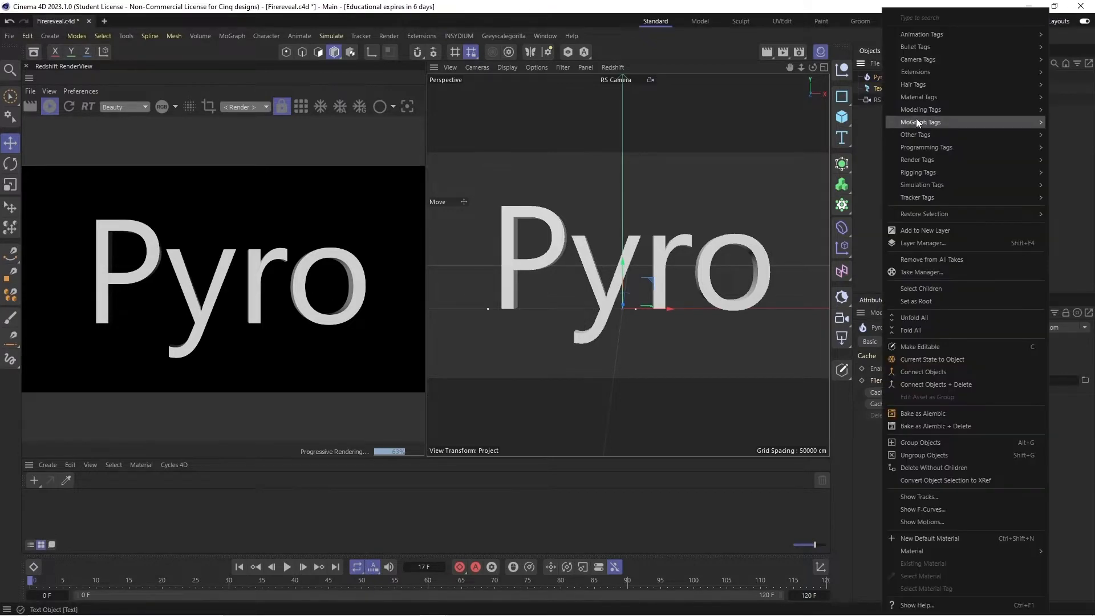
pyautogui.moveTo(916, 134)
pyautogui.click(816, 254)
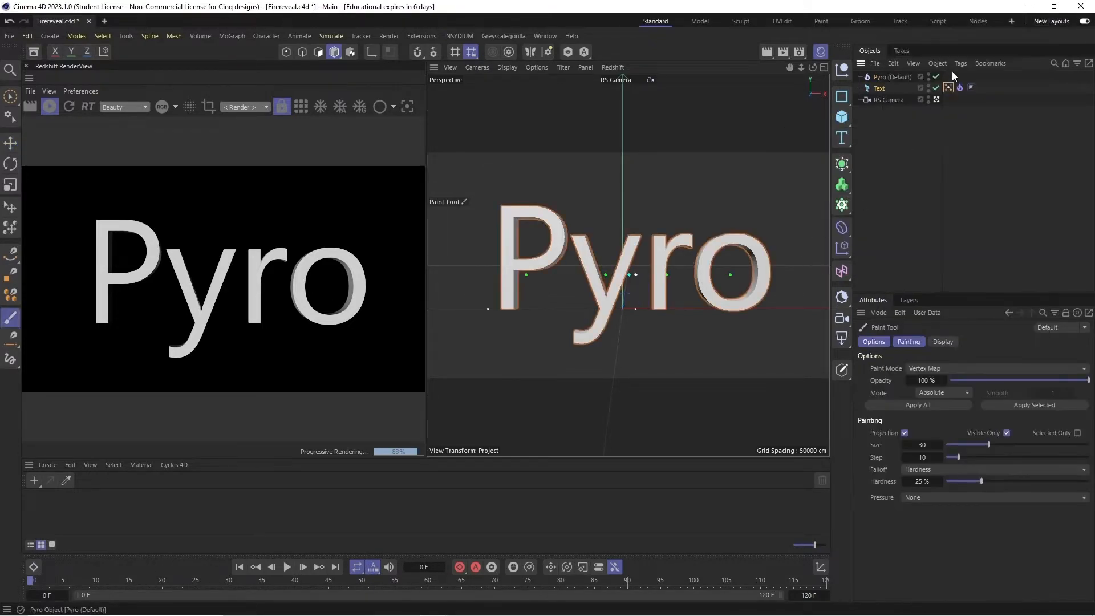
pyautogui.click(948, 88)
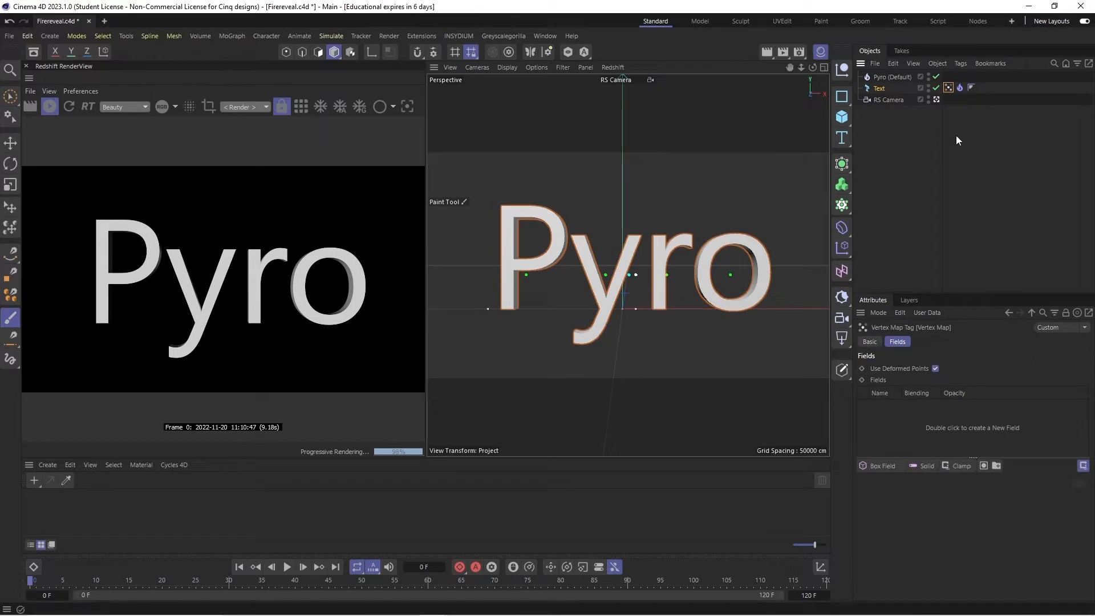
pyautogui.click(920, 137)
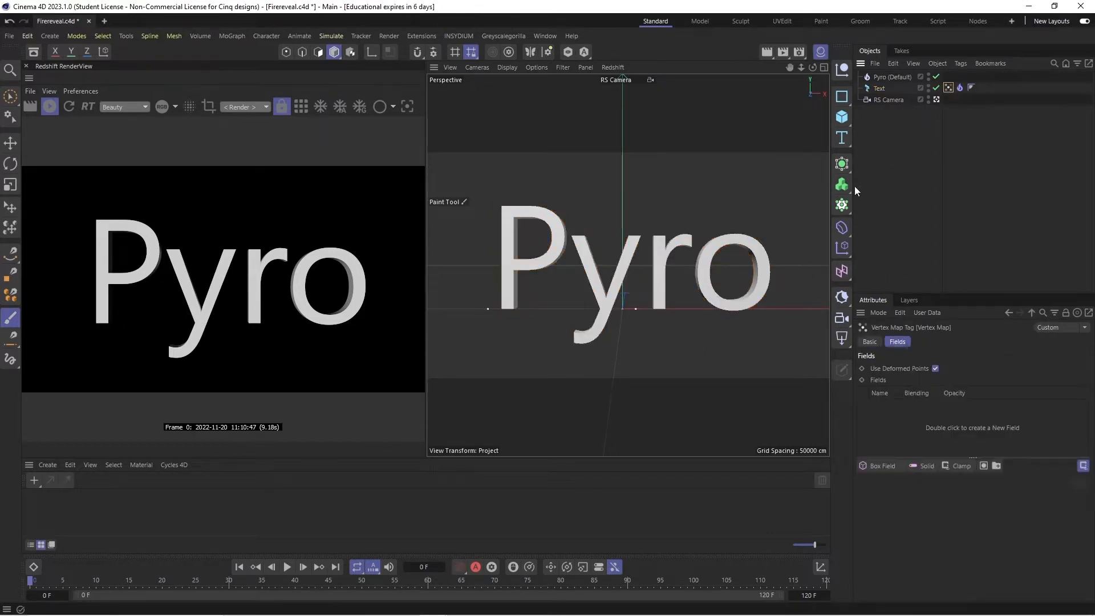
# - Save the project and select the text's Vertex Map tag to show its weights on the letters
pyautogui.hotkey('ctrl', 's')
pyautogui.click(949, 88)
pyautogui.rightClick(951, 89)
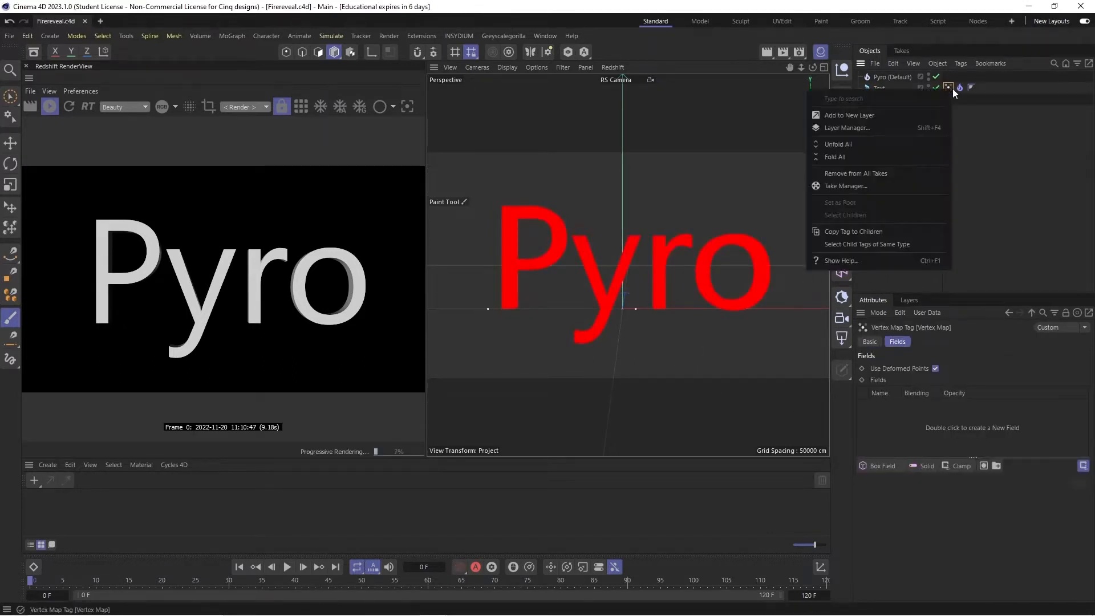
pyautogui.click(951, 86)
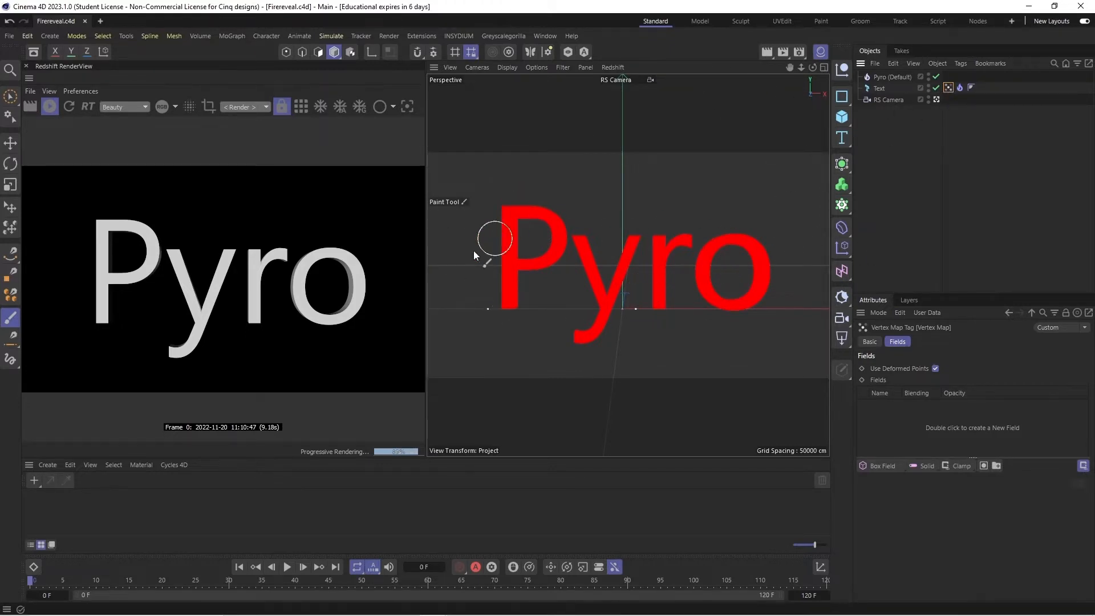
# - Play the first frames of the fire simulation and return to the start of the timeline
pyautogui.press('F8')
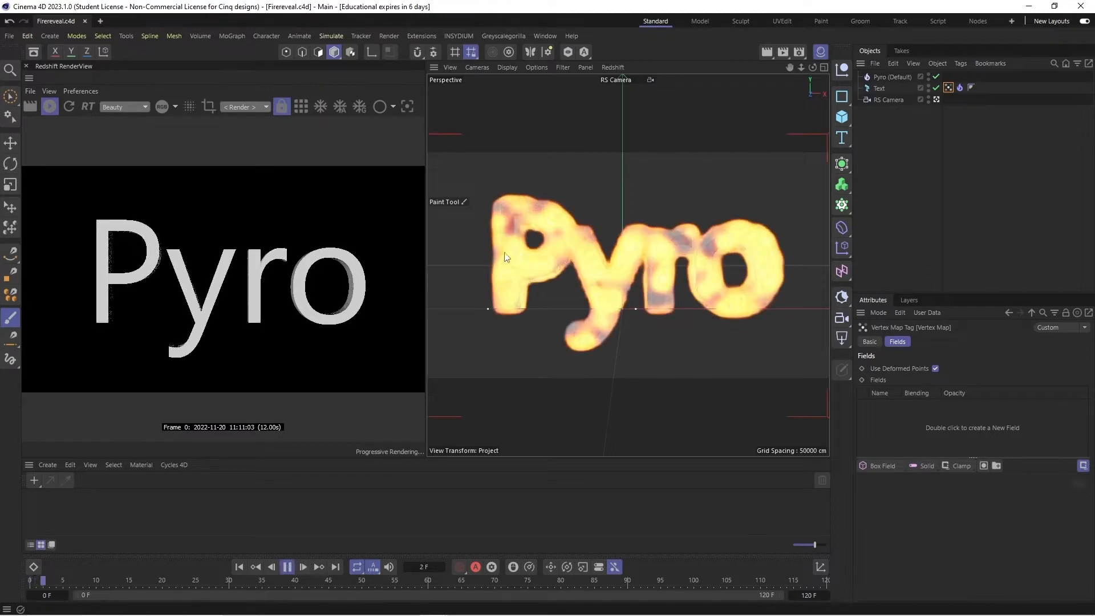
pyautogui.click(287, 567)
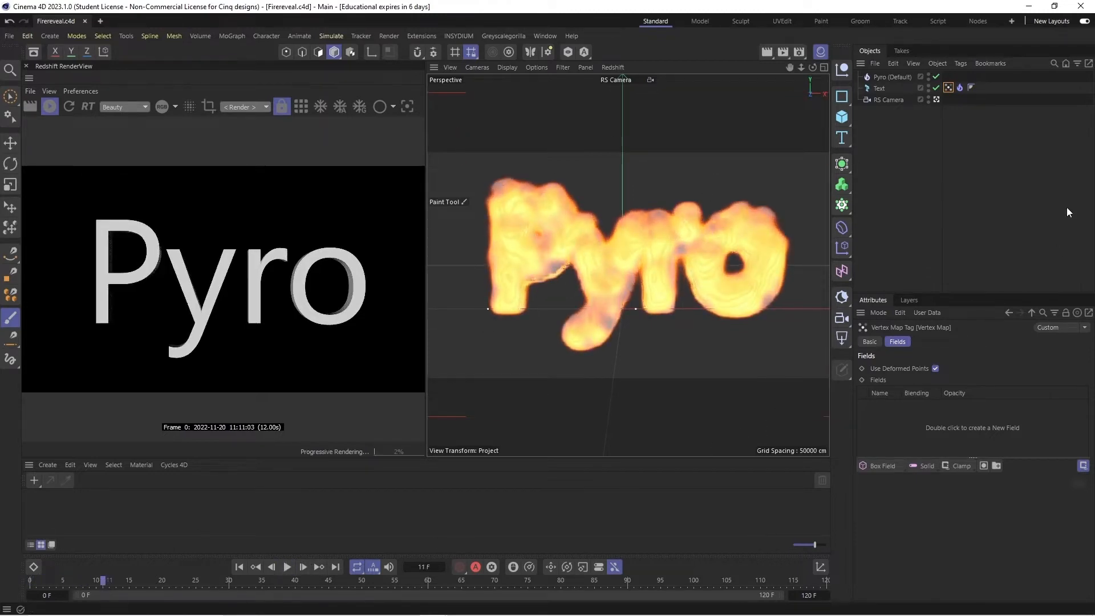
pyautogui.click(235, 567)
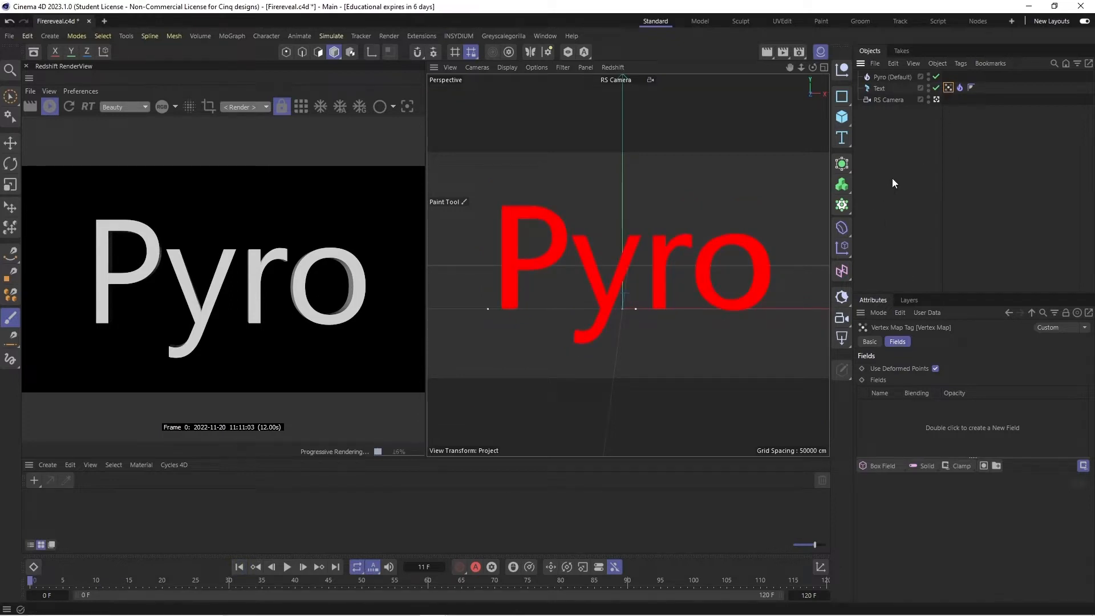
# - Add a Box Field to the vertex map, raise it to the text's height and shift it toward the letter P
pyautogui.click(887, 467)
pyautogui.click(888, 472)
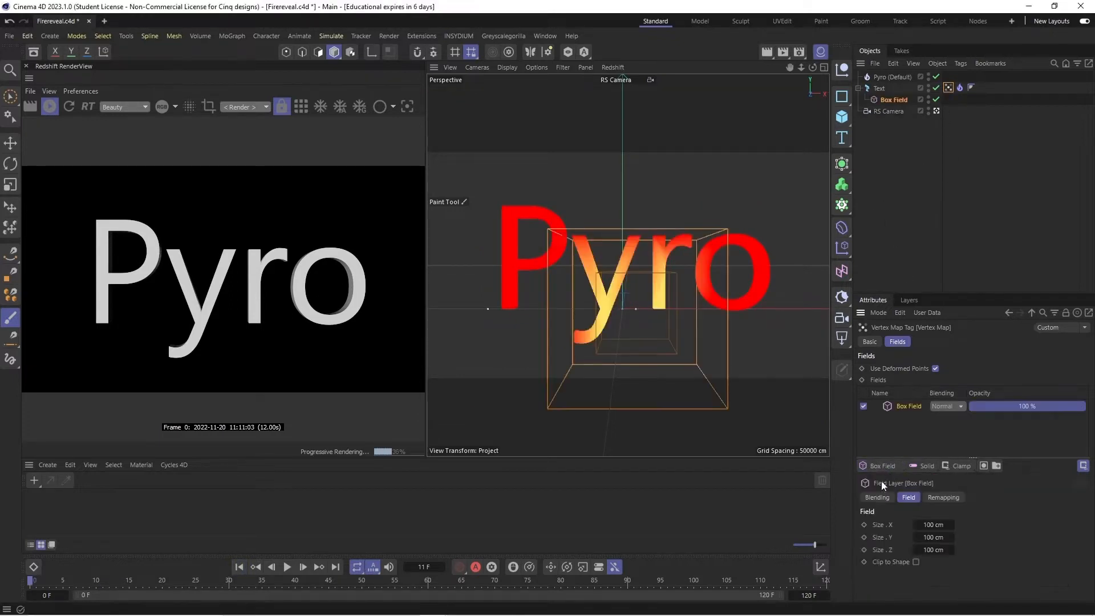
pyautogui.click(10, 142)
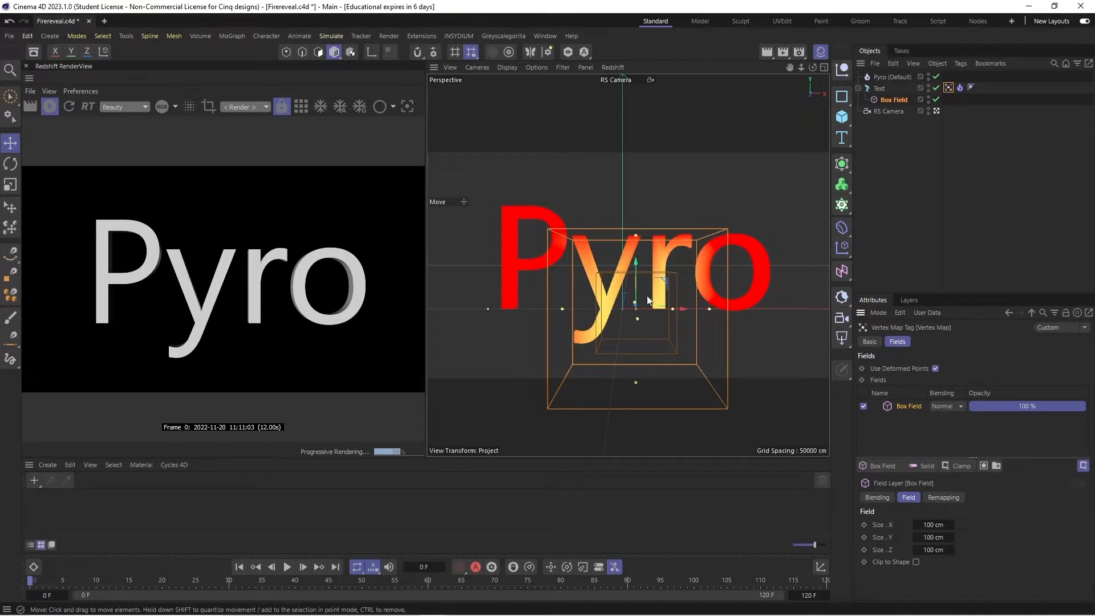
pyautogui.moveTo(631, 272); pyautogui.dragTo(644, 224)
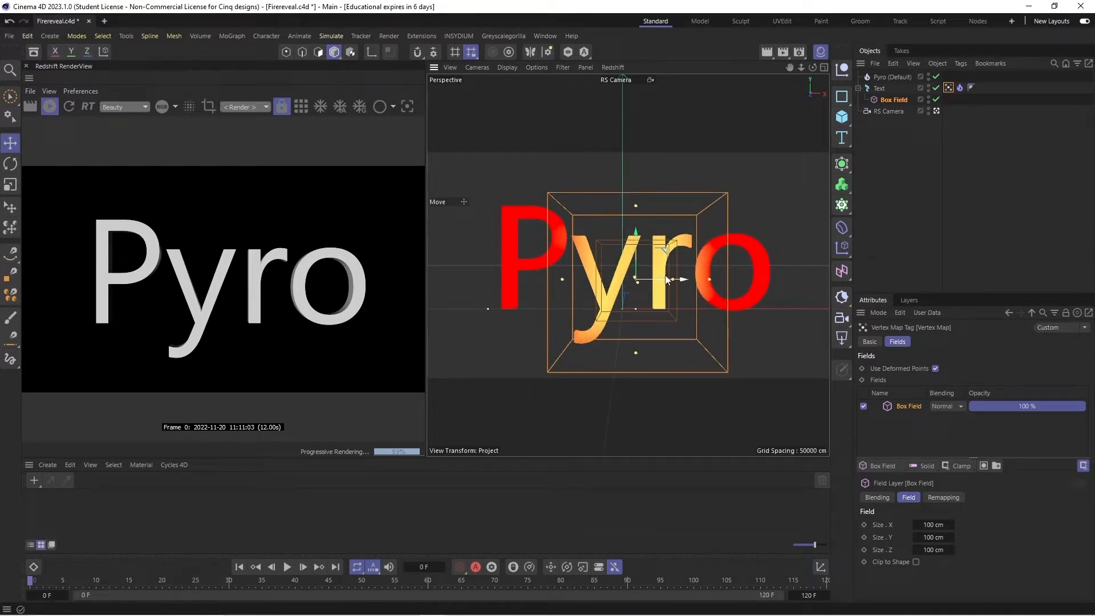
pyautogui.moveTo(667, 279); pyautogui.dragTo(639, 279)
# - Move the Box Field over the letter P, centre it vertically and widen it to about 111 cm in X
pyautogui.rightClick(961, 87)
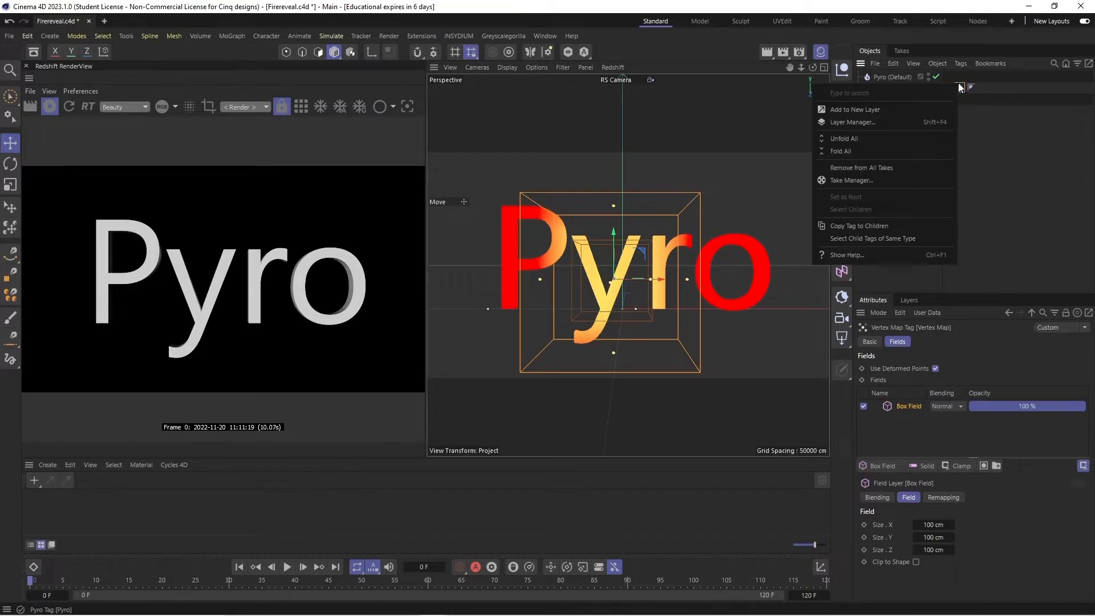
pyautogui.click(970, 130)
pyautogui.click(879, 90)
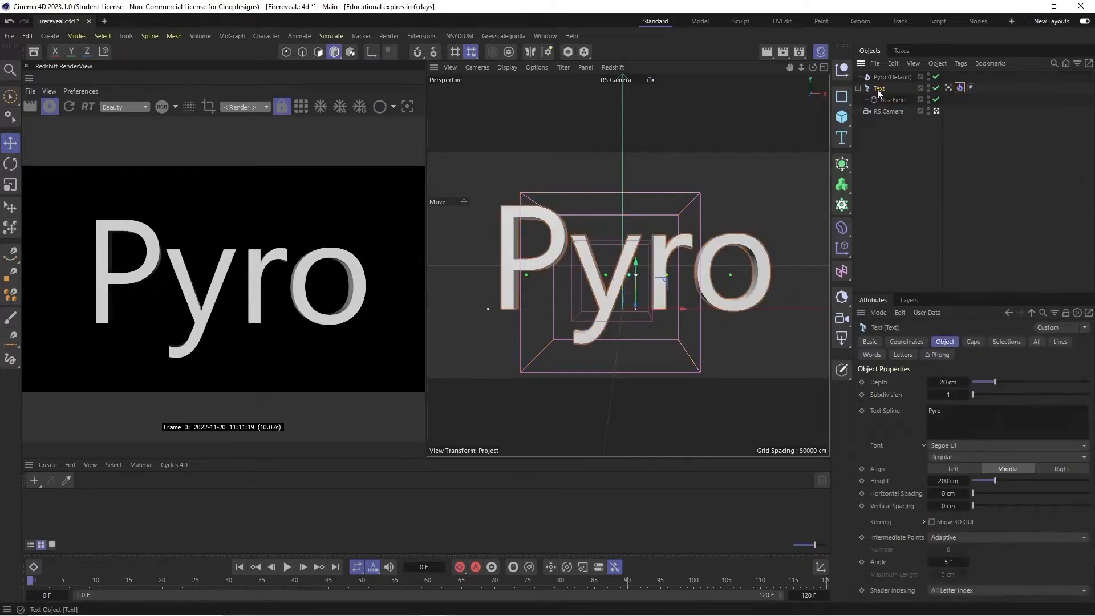
pyautogui.click(949, 87)
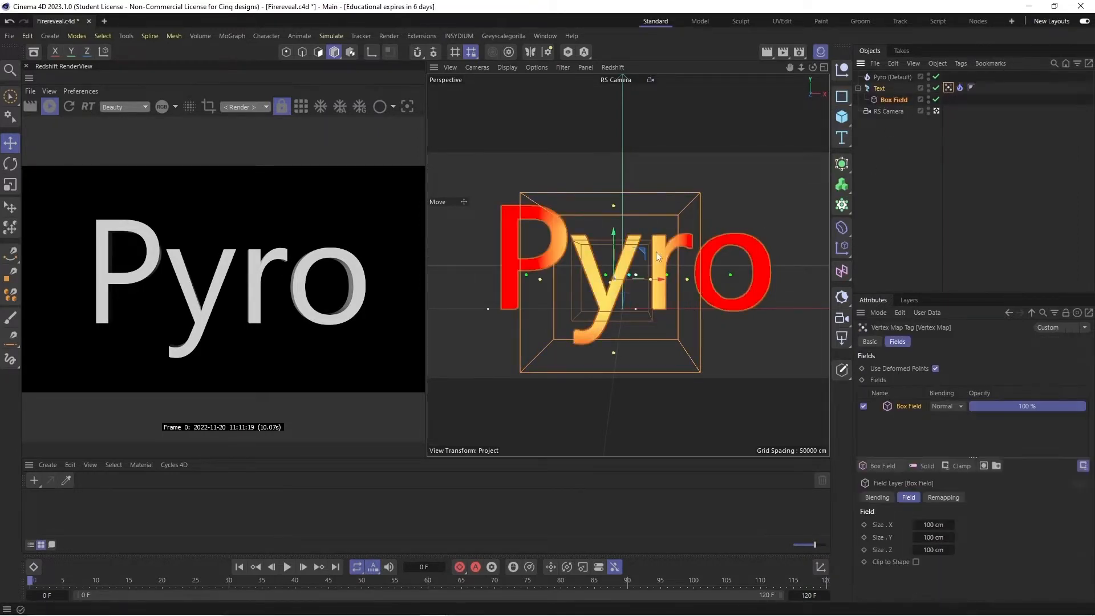
pyautogui.moveTo(631, 282); pyautogui.dragTo(546, 282)
pyautogui.moveTo(790, 67); pyautogui.dragTo(857, 115)
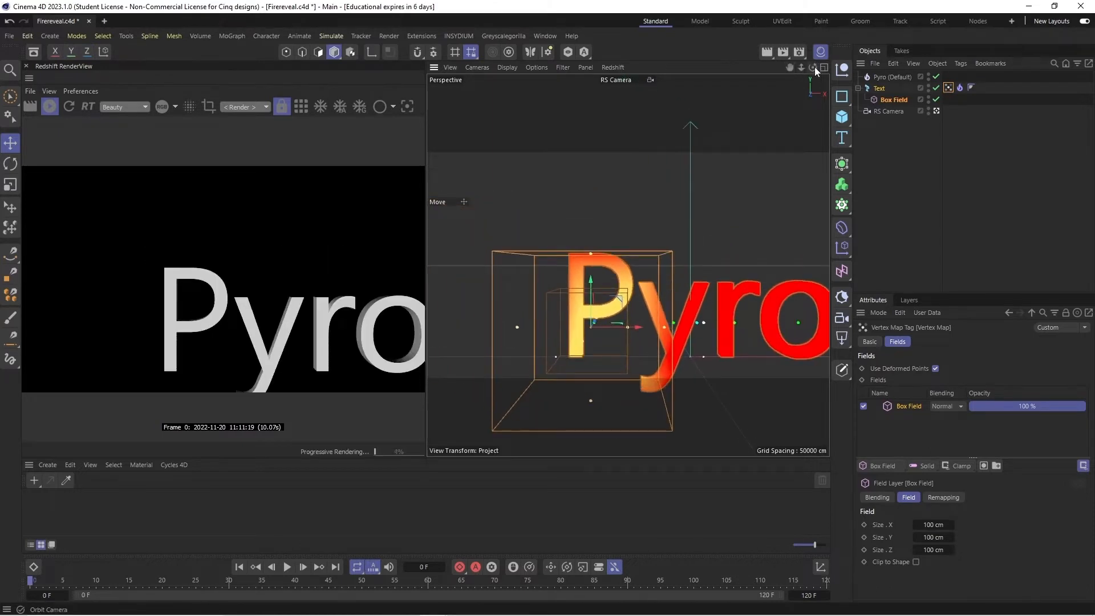
pyautogui.moveTo(814, 68); pyautogui.dragTo(774, 58)
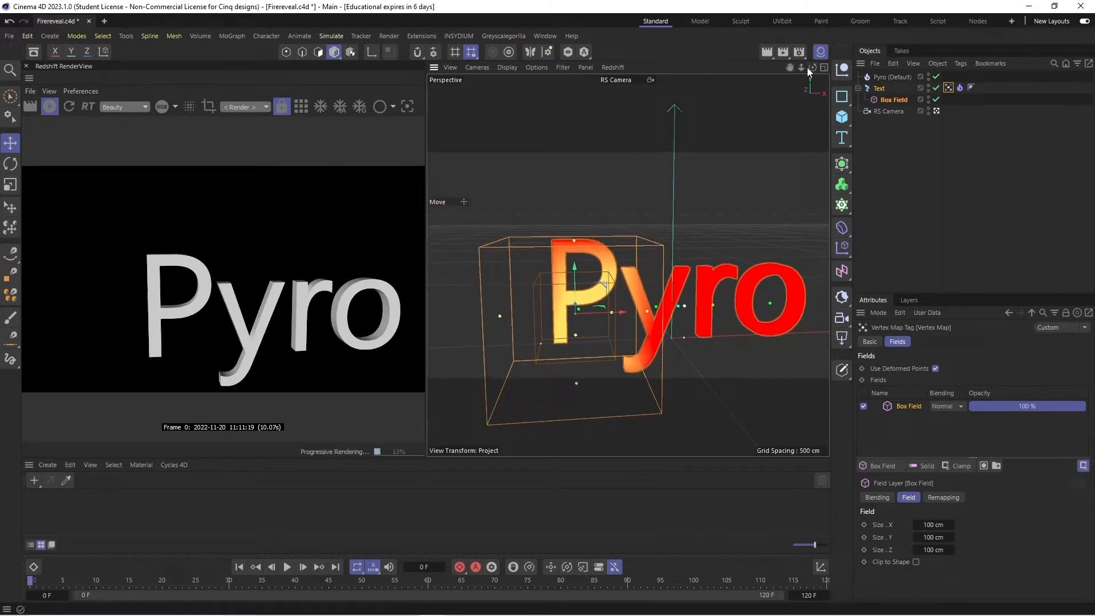
pyautogui.moveTo(813, 66); pyautogui.dragTo(605, 275)
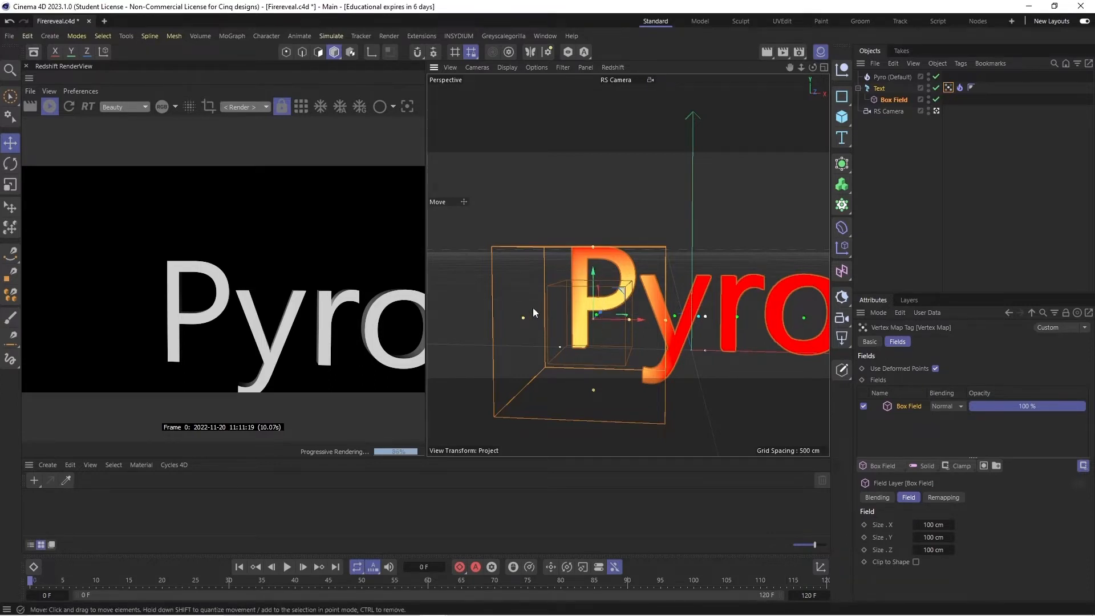
pyautogui.moveTo(583, 282); pyautogui.dragTo(591, 263)
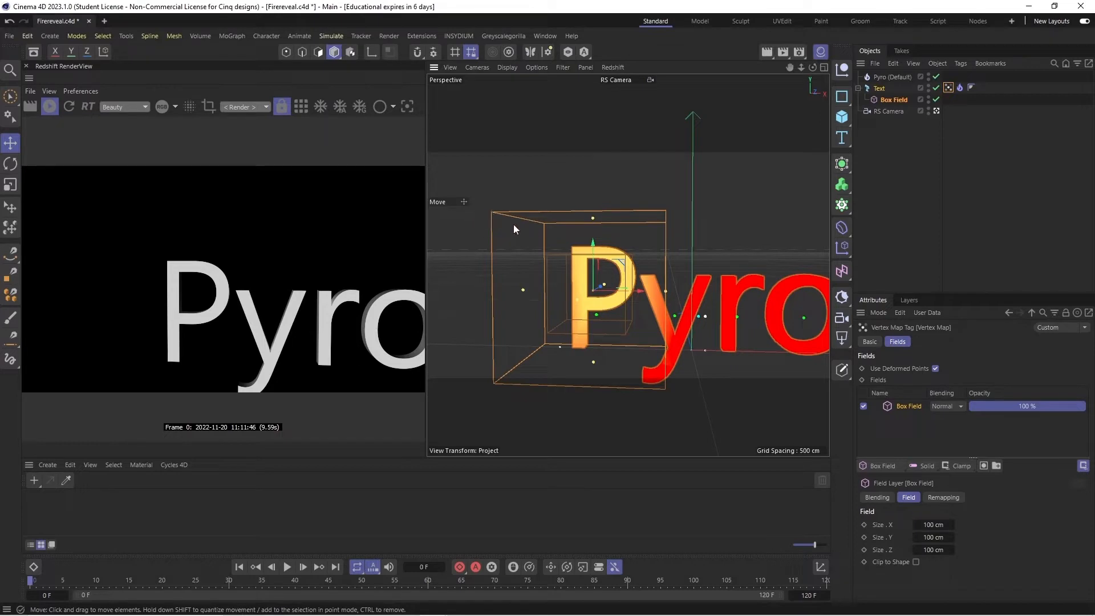
pyautogui.moveTo(625, 286); pyautogui.dragTo(704, 316)
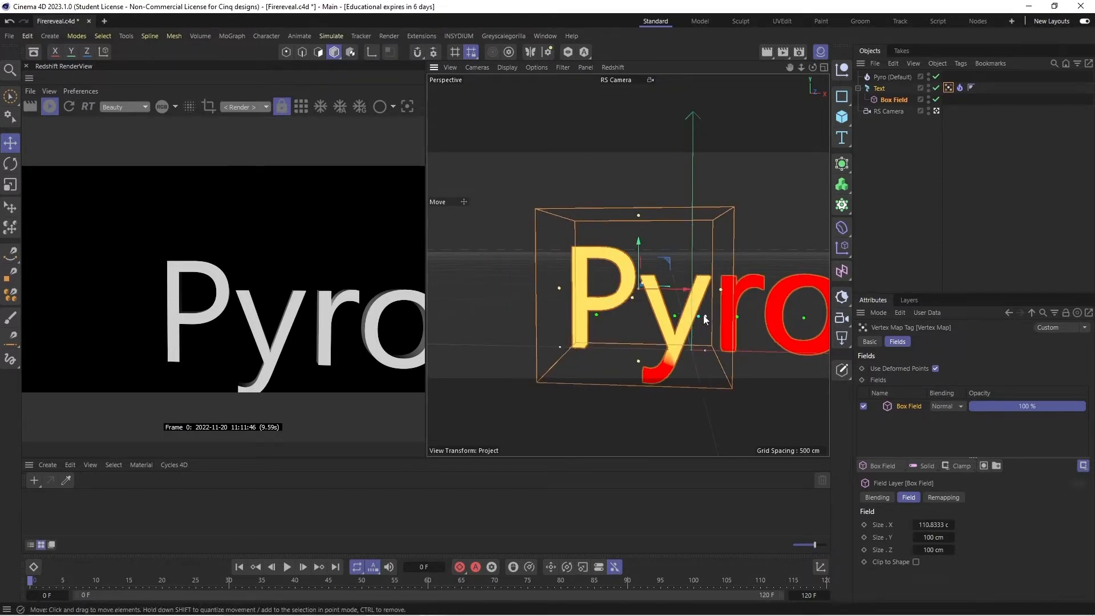
# - Try an Inner Offset of 24% in the Box Field's remapping and return it to 100%
pyautogui.click(894, 100)
pyautogui.click(979, 342)
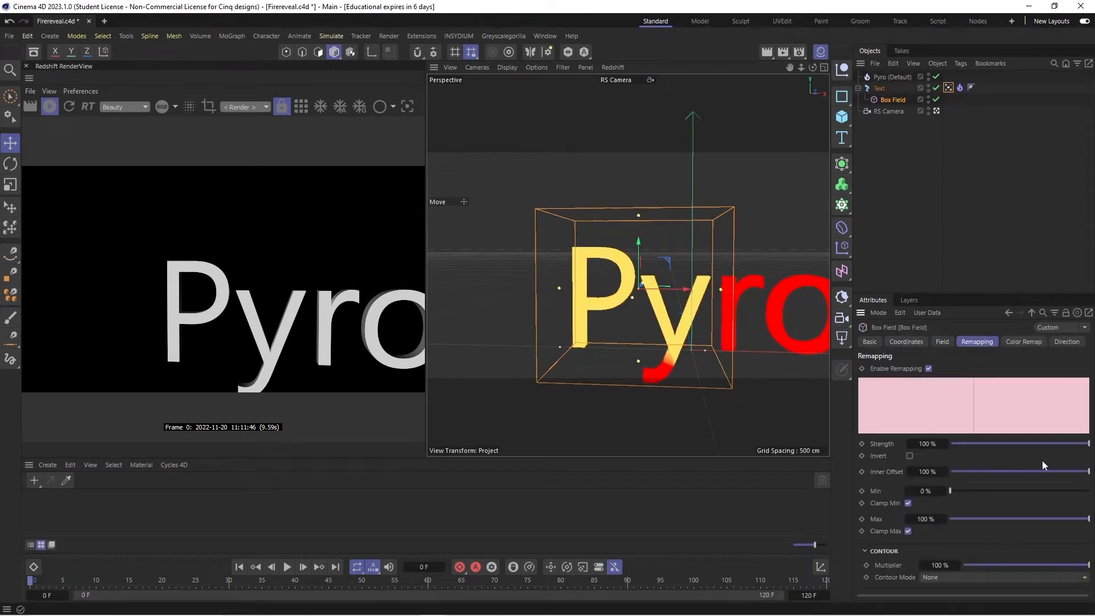
pyautogui.moveTo(1085, 476); pyautogui.dragTo(984, 484)
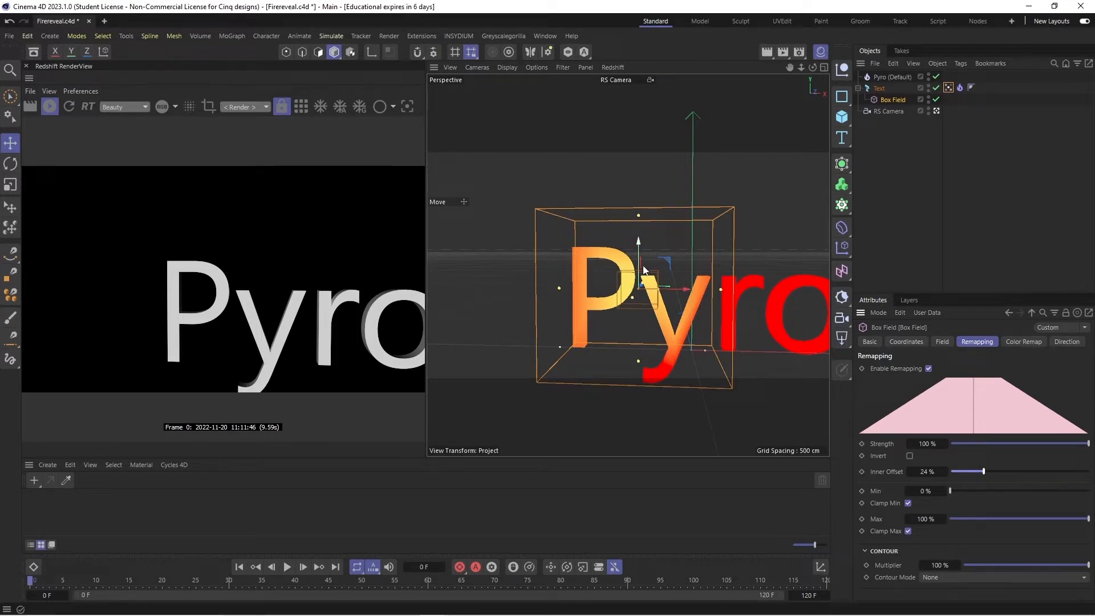
pyautogui.rightClick(974, 474)
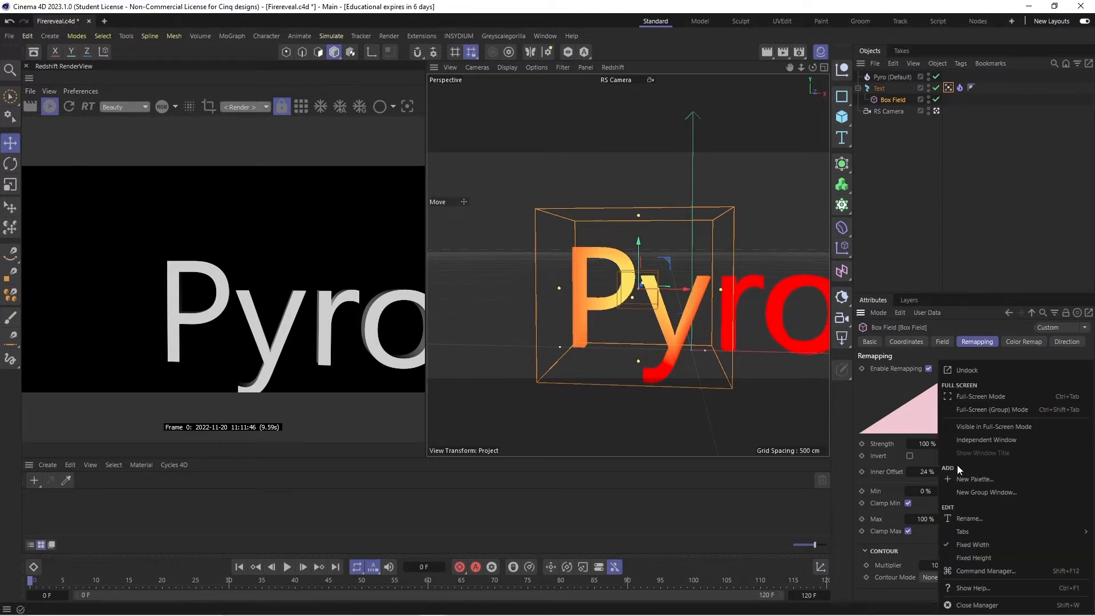
pyautogui.click(928, 455)
pyautogui.moveTo(983, 472); pyautogui.dragTo(1094, 449)
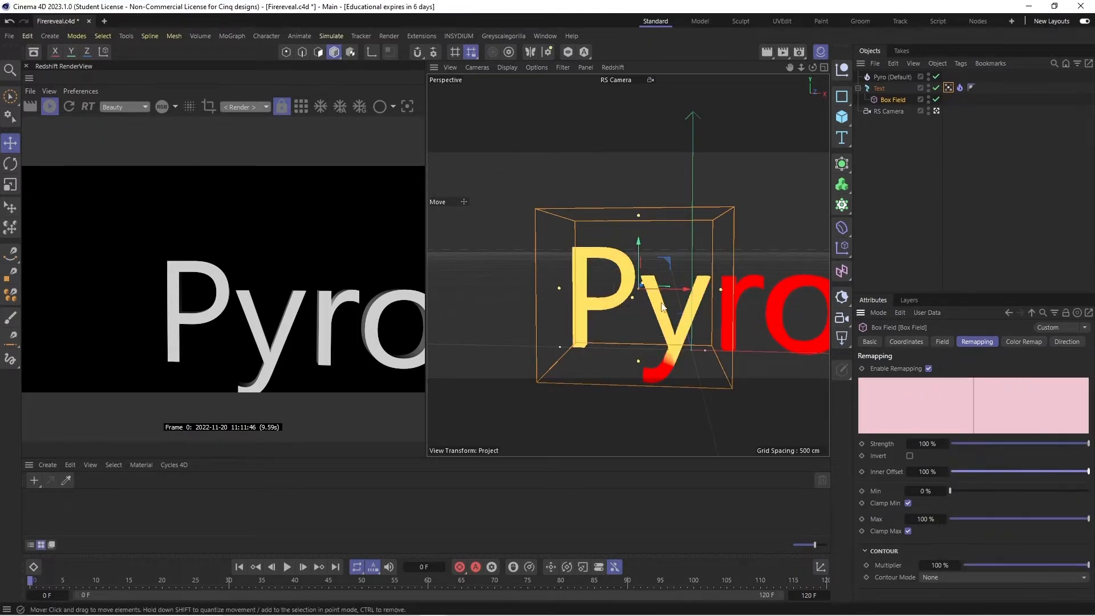
# - Reshape the Box Field into a thin upright slab about 14 × 136 × 49 cm just before the letter P
pyautogui.moveTo(673, 289); pyautogui.dragTo(539, 190)
pyautogui.keyDown('alt'); pyautogui.moveTo(628, 264); pyautogui.dragTo(700, 207); pyautogui.keyUp('alt')
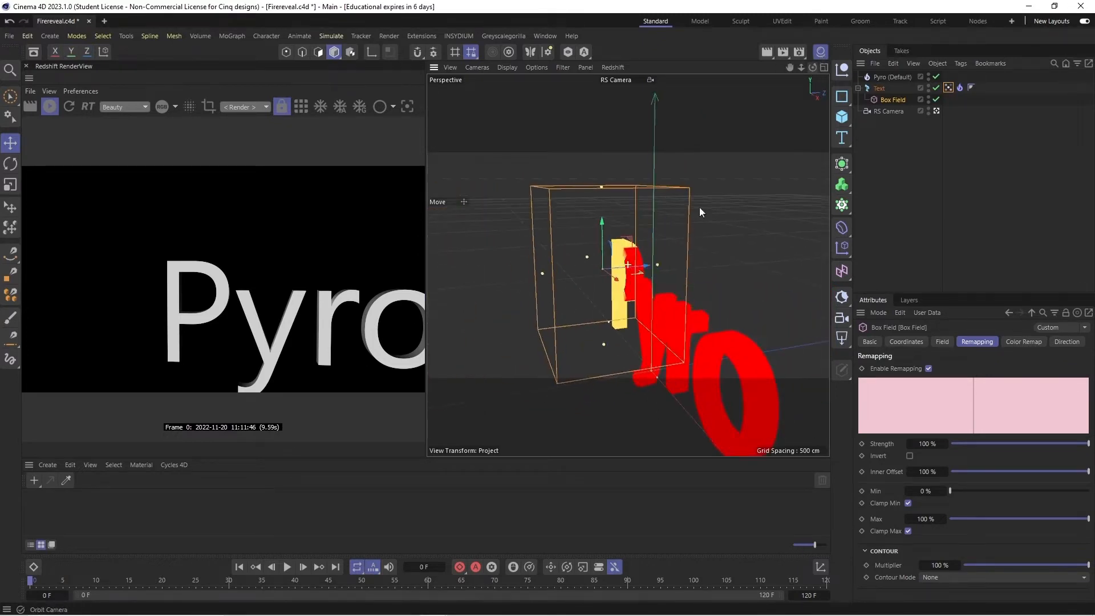
pyautogui.moveTo(656, 265); pyautogui.dragTo(545, 288)
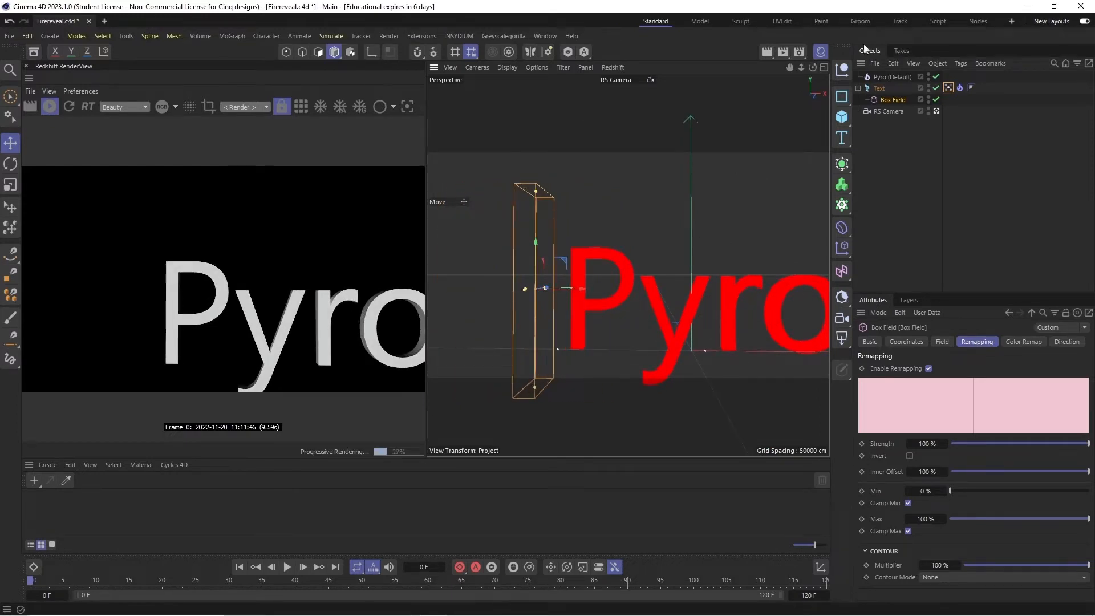
# - Set the Redshift RenderView to RS Camera and reset that camera's position to 0 cm and rotation to 0°
pyautogui.moveTo(801, 67); pyautogui.dragTo(794, 69)
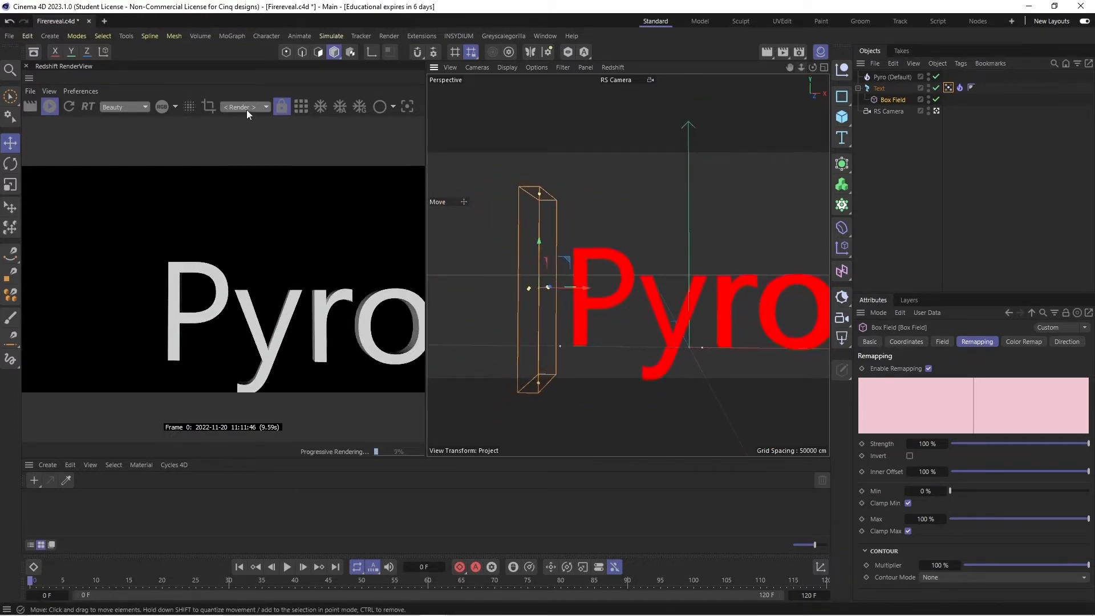
pyautogui.click(241, 146)
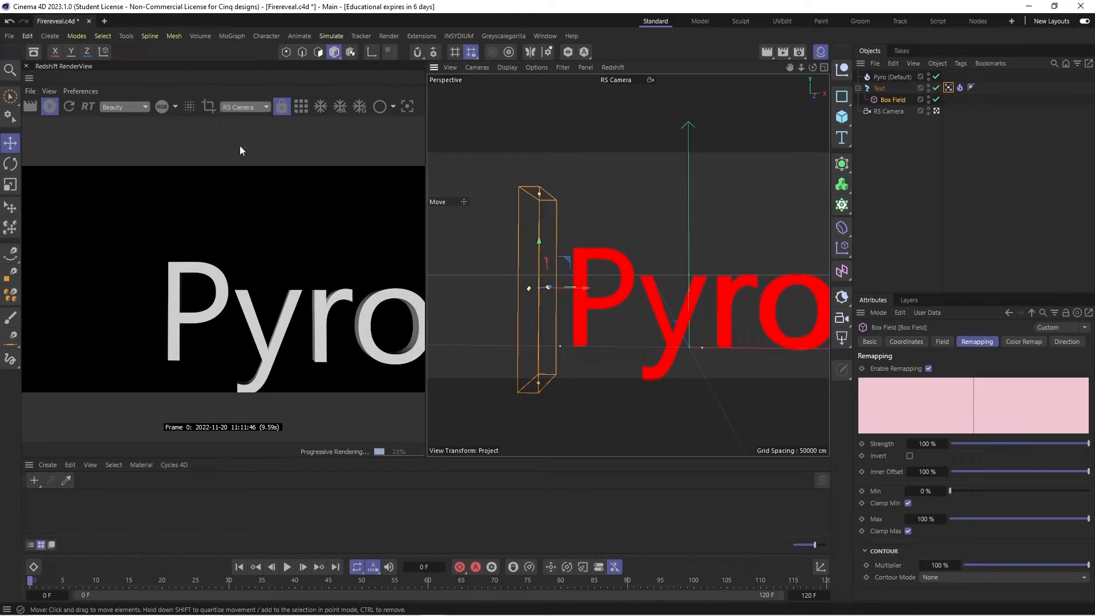
pyautogui.click(917, 113)
pyautogui.click(906, 342)
pyautogui.doubleClick(916, 396)
pyautogui.write('0')
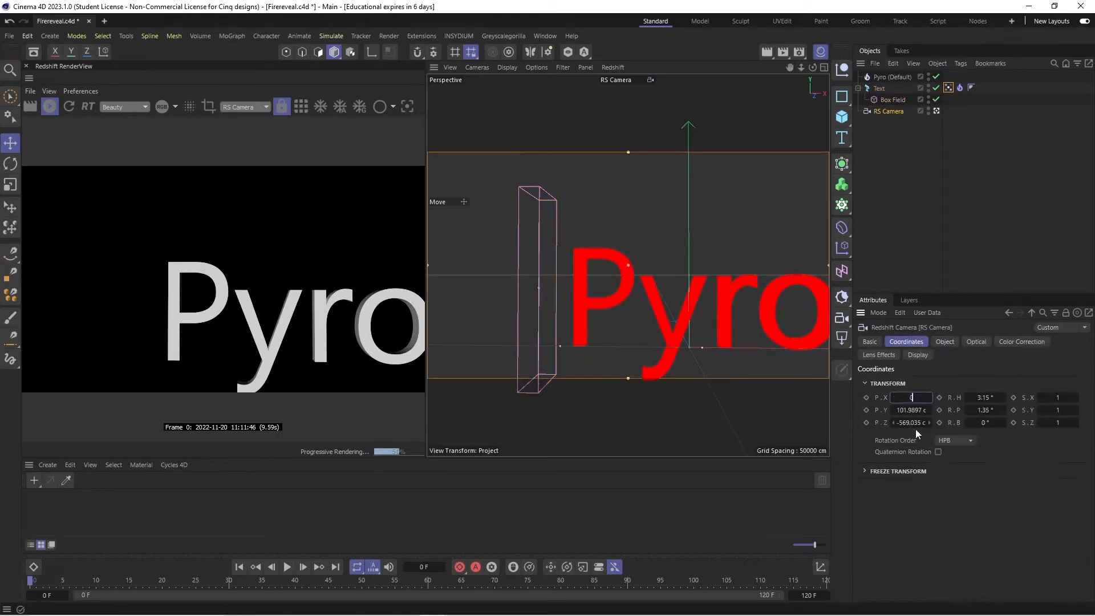
pyautogui.doubleClick(917, 423)
pyautogui.write('0')
pyautogui.doubleClick(918, 410)
pyautogui.write('0')
pyautogui.click(994, 398)
pyautogui.doubleClick(994, 399)
pyautogui.write('0')
pyautogui.doubleClick(993, 411)
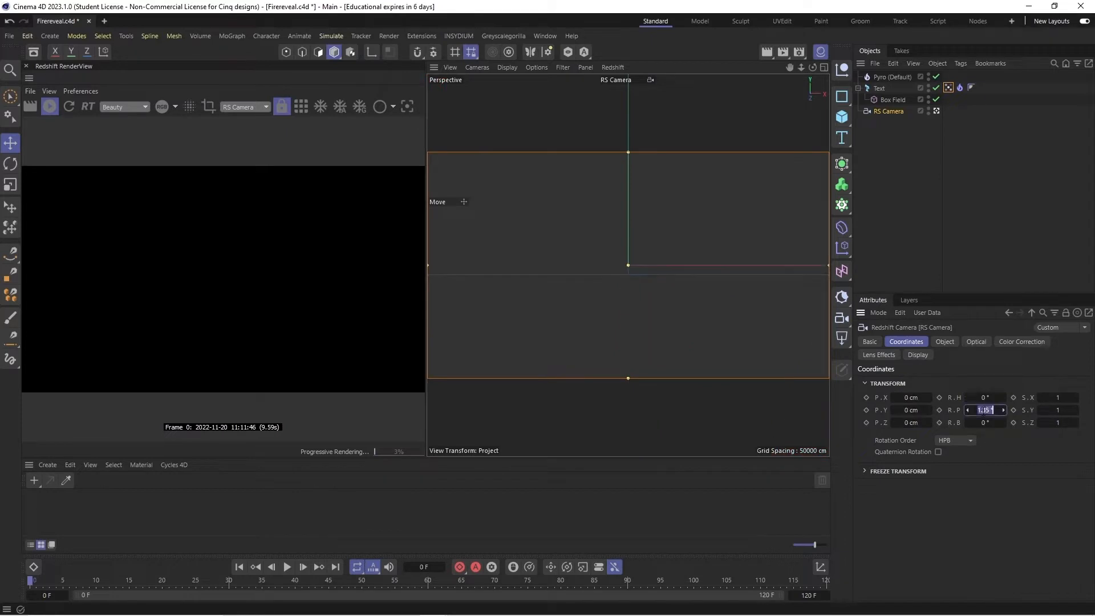
pyautogui.write('0')
pyautogui.click(957, 518)
# - Pull RS Camera back to about Z -555 cm to frame the whole word, exit the camera view and save
pyautogui.moveTo(801, 67); pyautogui.dragTo(729, 68)
pyautogui.moveTo(801, 66)
pyautogui.mouseDown()
pyautogui.moveTo(742, 68)
pyautogui.moveTo(792, 77)
pyautogui.moveTo(794, 67)
pyautogui.mouseUp()
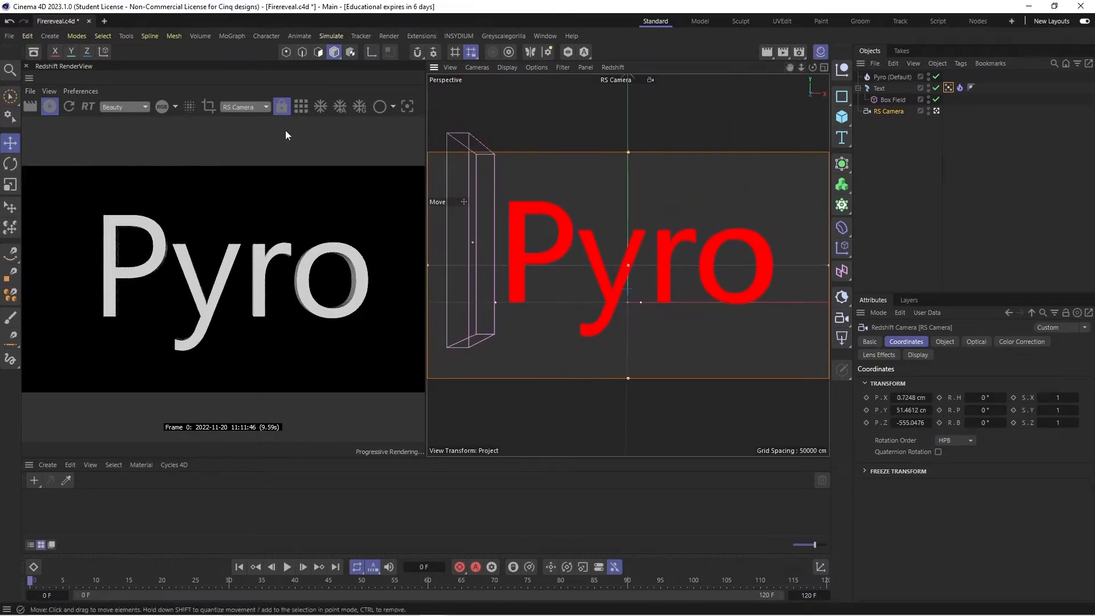
pyautogui.click(936, 111)
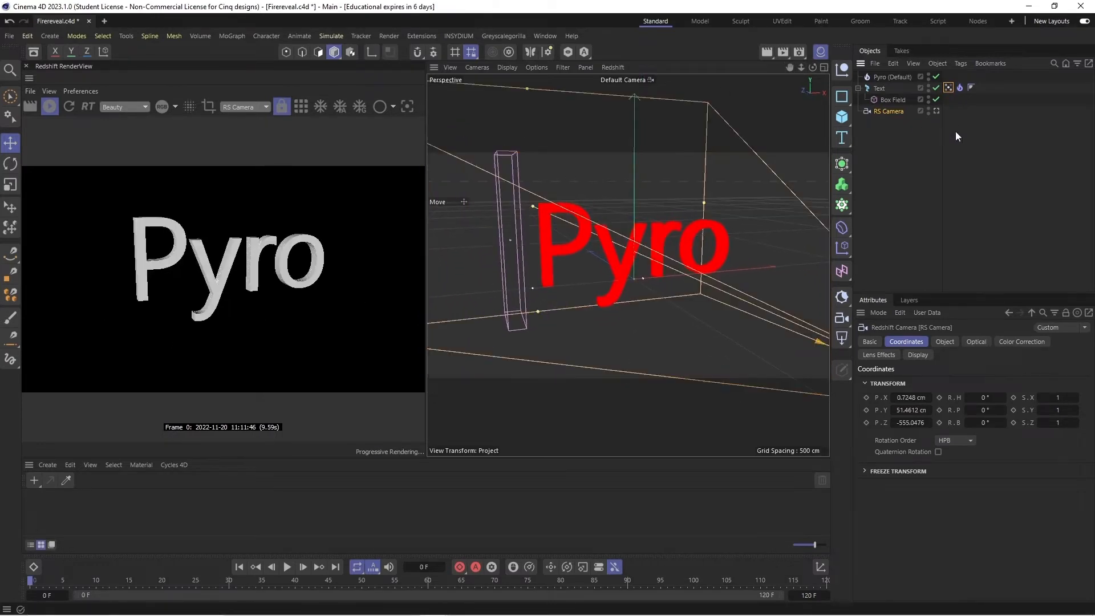
pyautogui.hotkey('ctrl', 's')
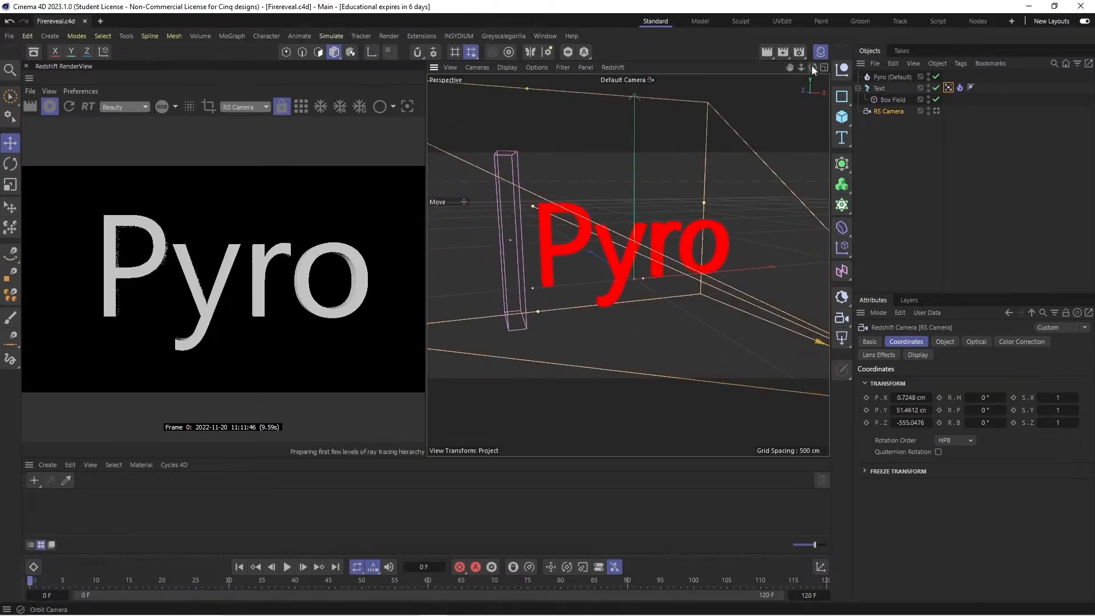
# - Play the fire simulation through the default camera and return to frame 0
pyautogui.moveTo(808, 67); pyautogui.dragTo(765, 69)
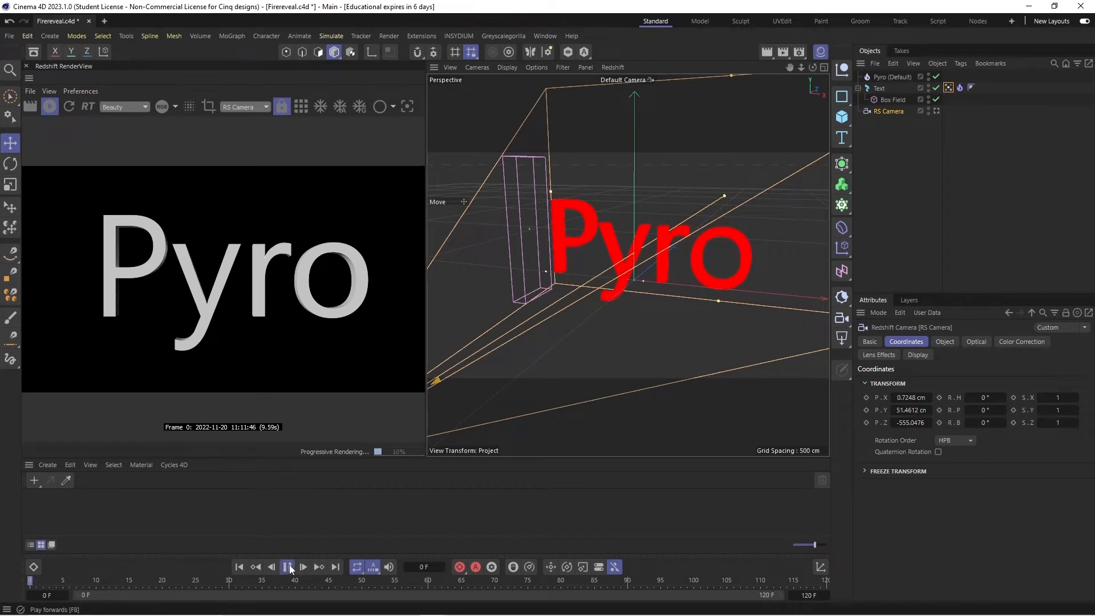
pyautogui.click(288, 567)
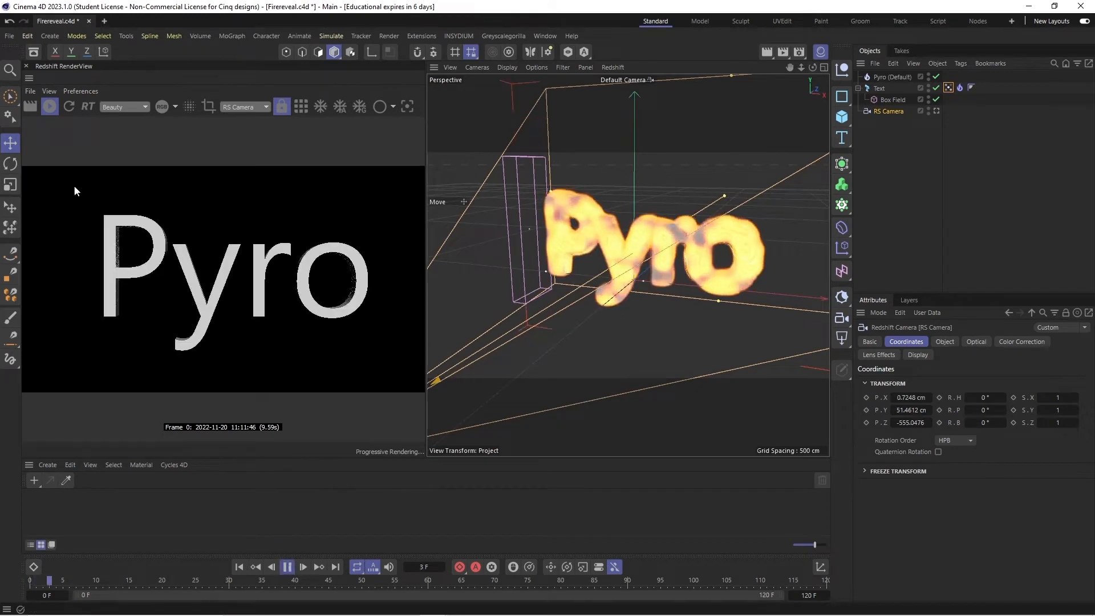
pyautogui.click(288, 566)
pyautogui.click(239, 566)
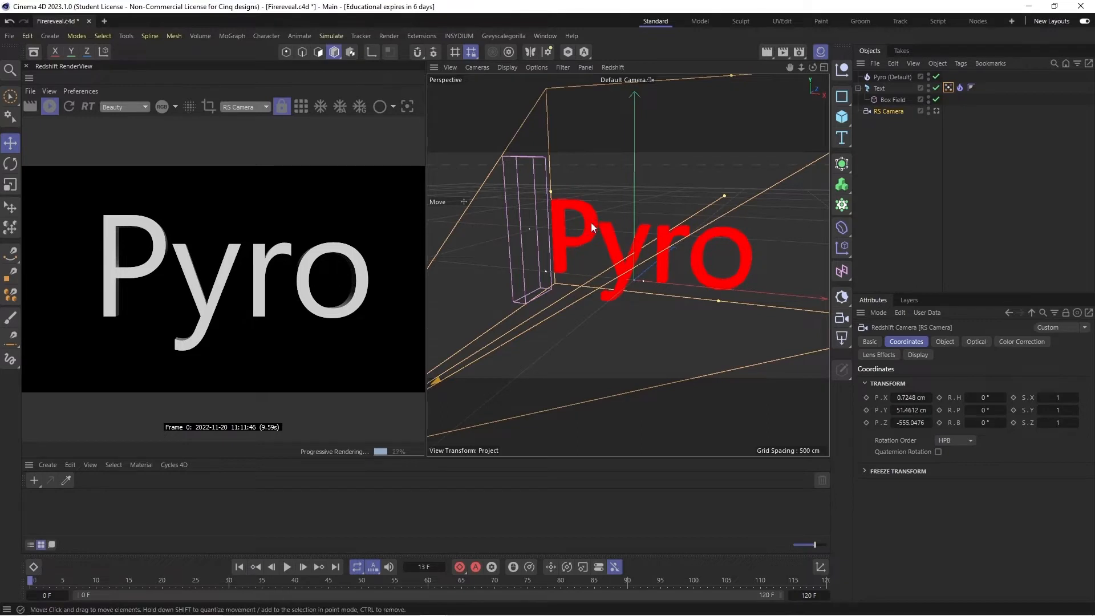
# - Look through RS Camera again and add a Protection tag to lock it
pyautogui.click(935, 112)
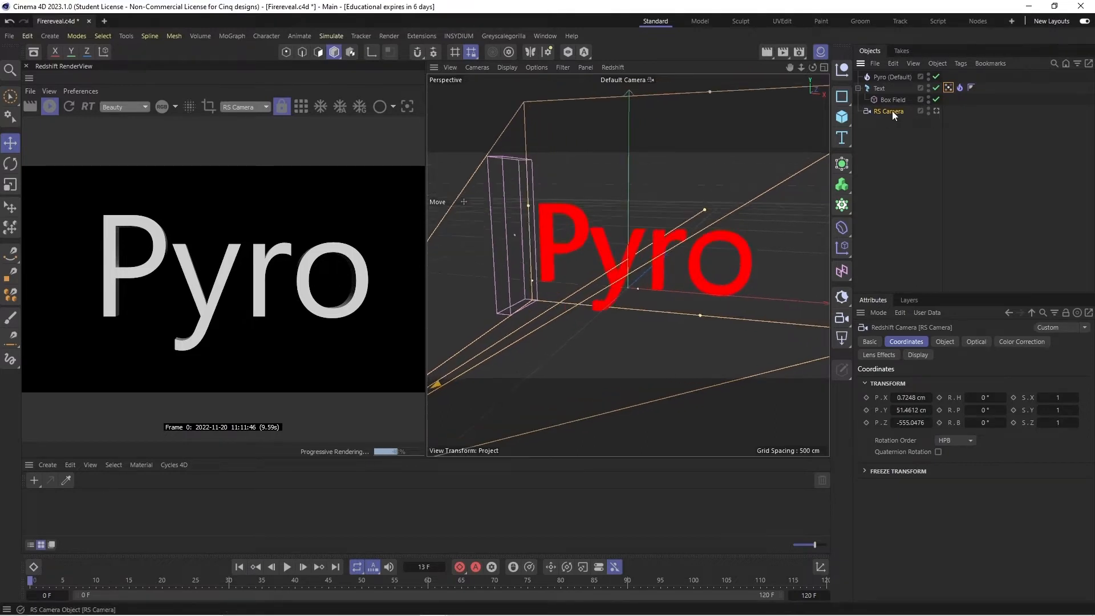
pyautogui.rightClick(892, 111)
pyautogui.moveTo(917, 172)
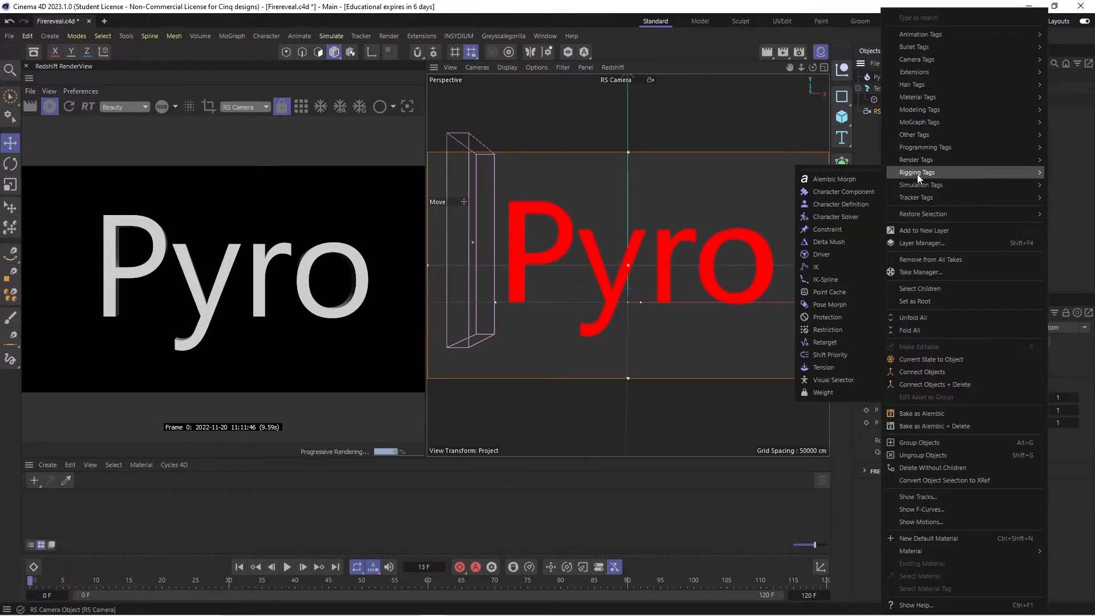
pyautogui.click(820, 317)
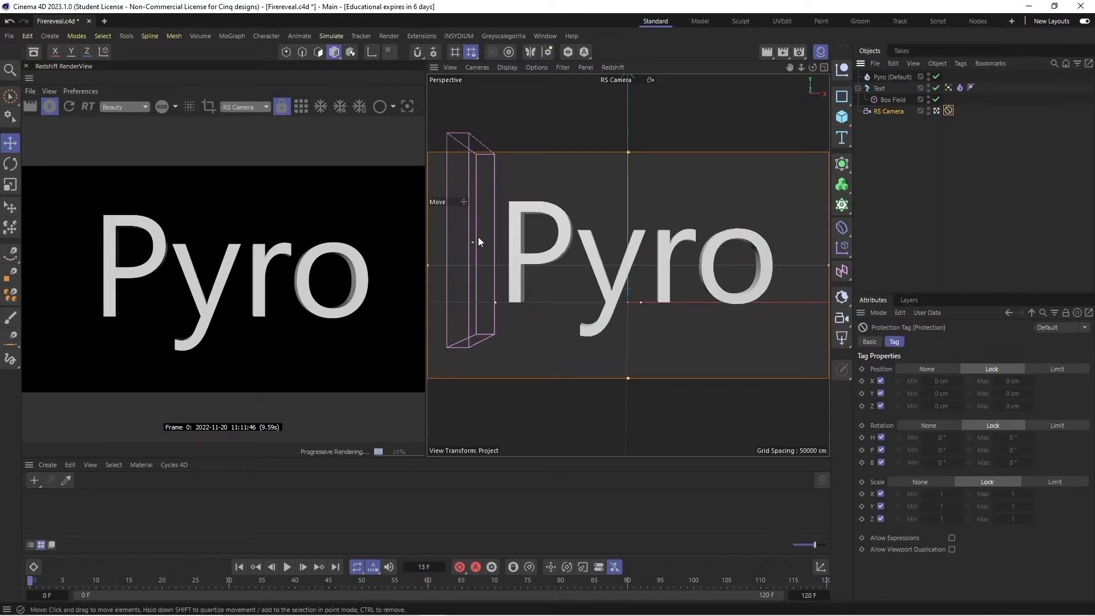
# - Move the Box Field slightly along X toward the letter P and reselect the text's Vertex Map tag
pyautogui.click(481, 263)
pyautogui.moveTo(506, 245); pyautogui.dragTo(532, 240)
pyautogui.click(949, 88)
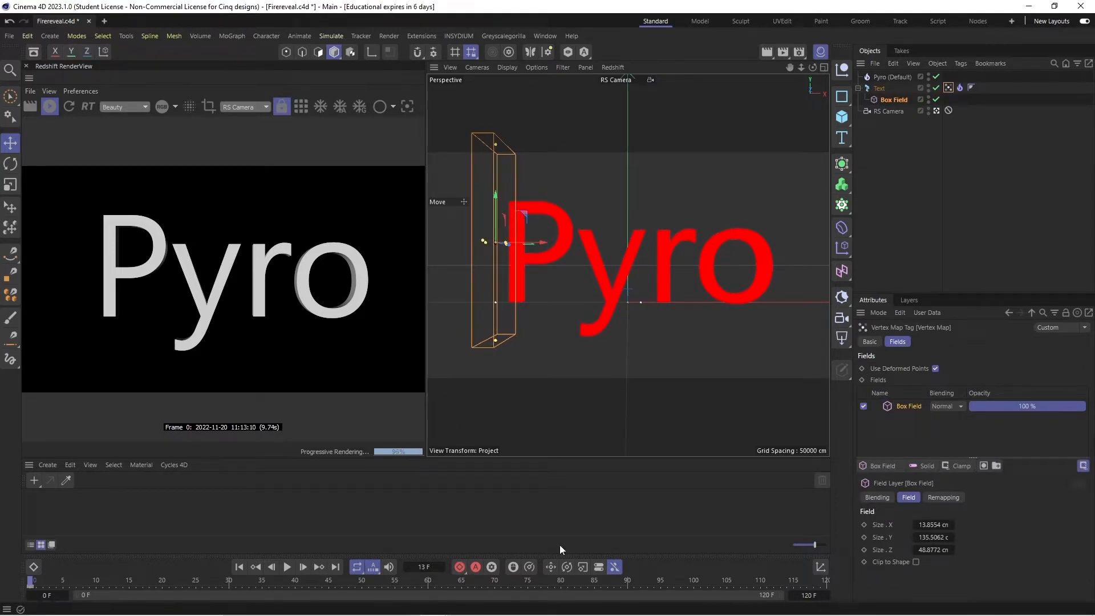
# - At frame 90, move the Box Field along X past the letter o, record a keyframe and return to frame 0
pyautogui.click(424, 566)
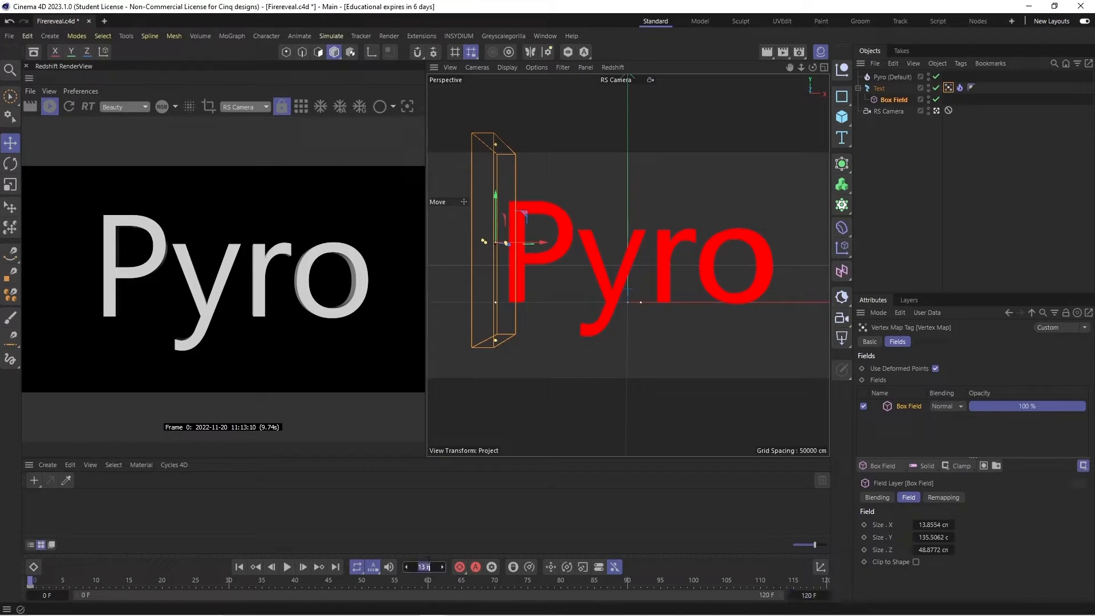
pyautogui.write('90')
pyautogui.press('Return')
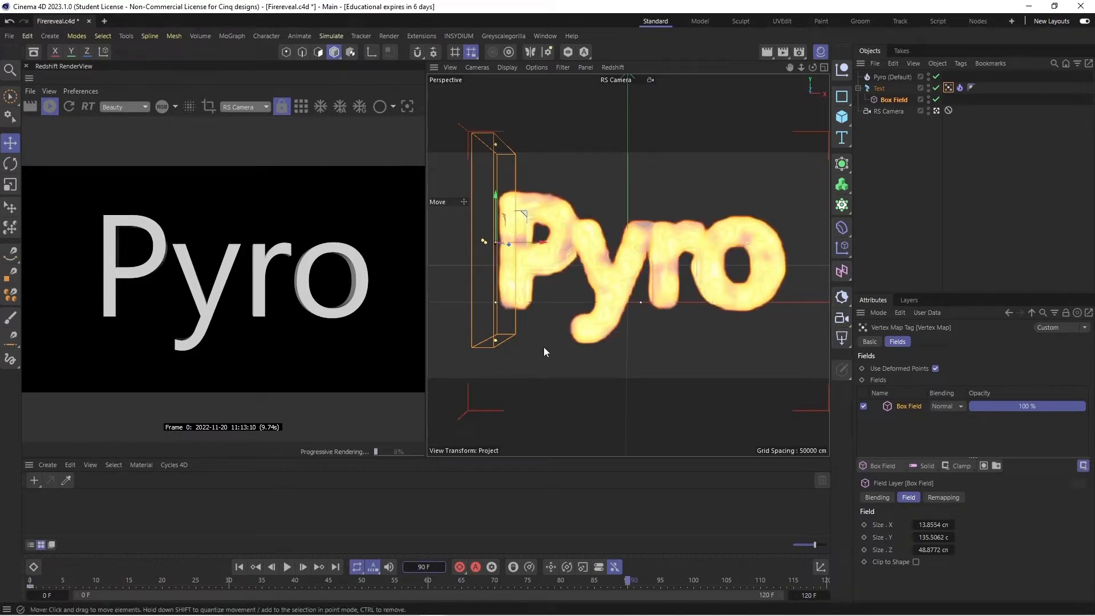
pyautogui.moveTo(531, 243); pyautogui.dragTo(824, 276)
pyautogui.click(460, 569)
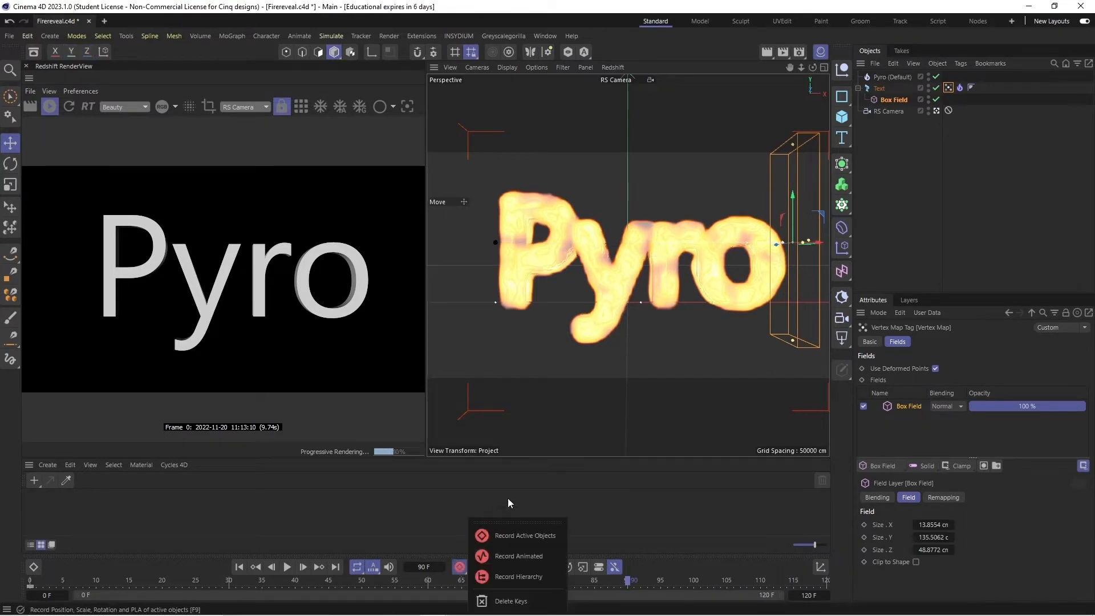
pyautogui.click(495, 506)
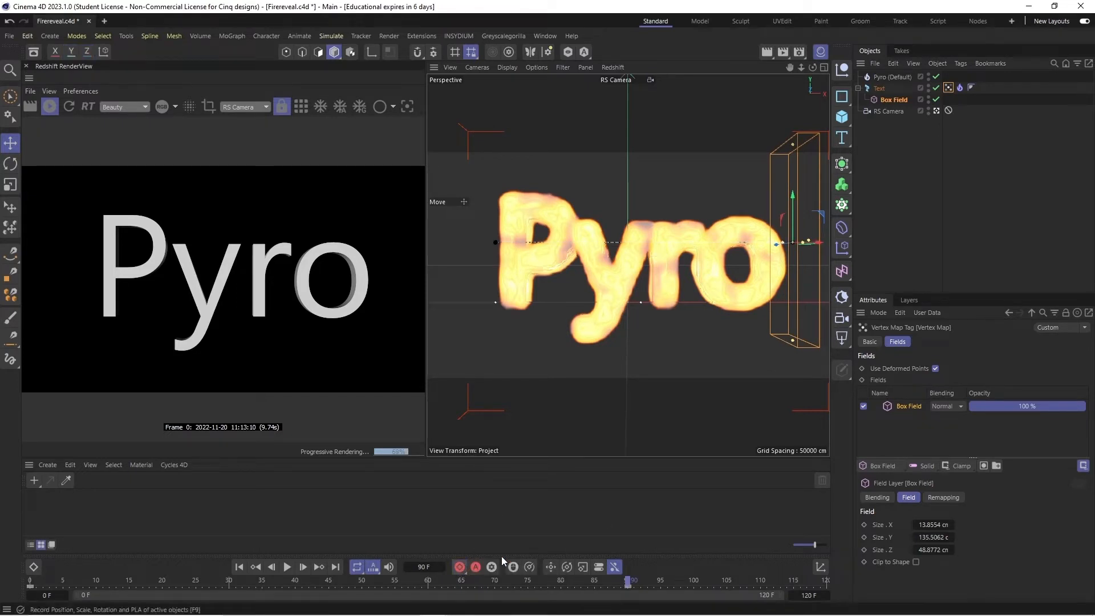
pyautogui.click(255, 565)
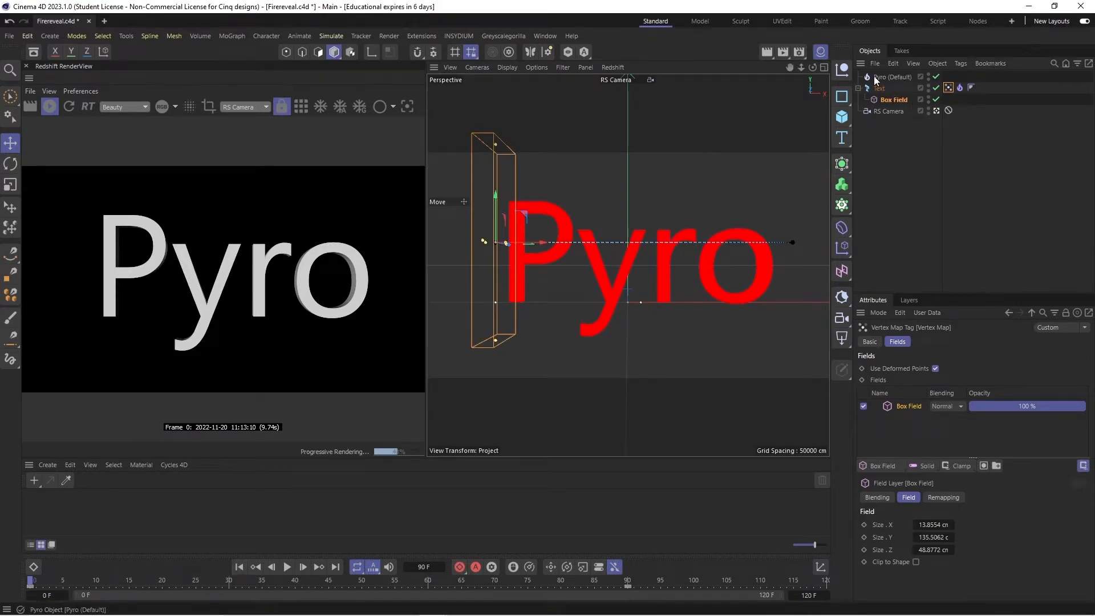
# - Create a Redshift Pyro Volume material, apply it to the Pyro object, then preview the rendered fire and return to frame 0
pyautogui.click(892, 77)
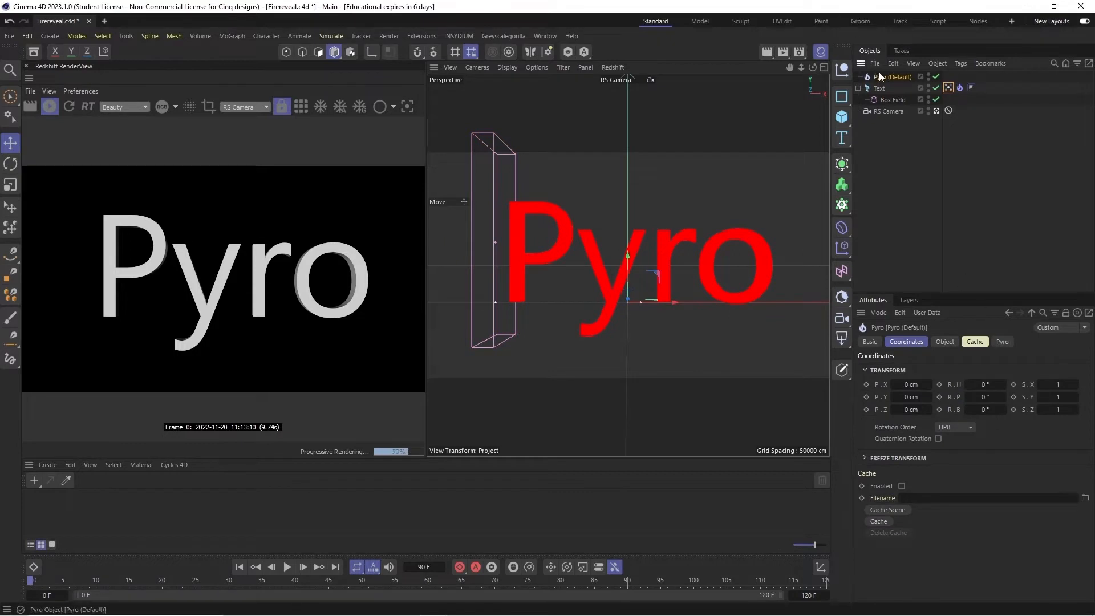
pyautogui.click(944, 341)
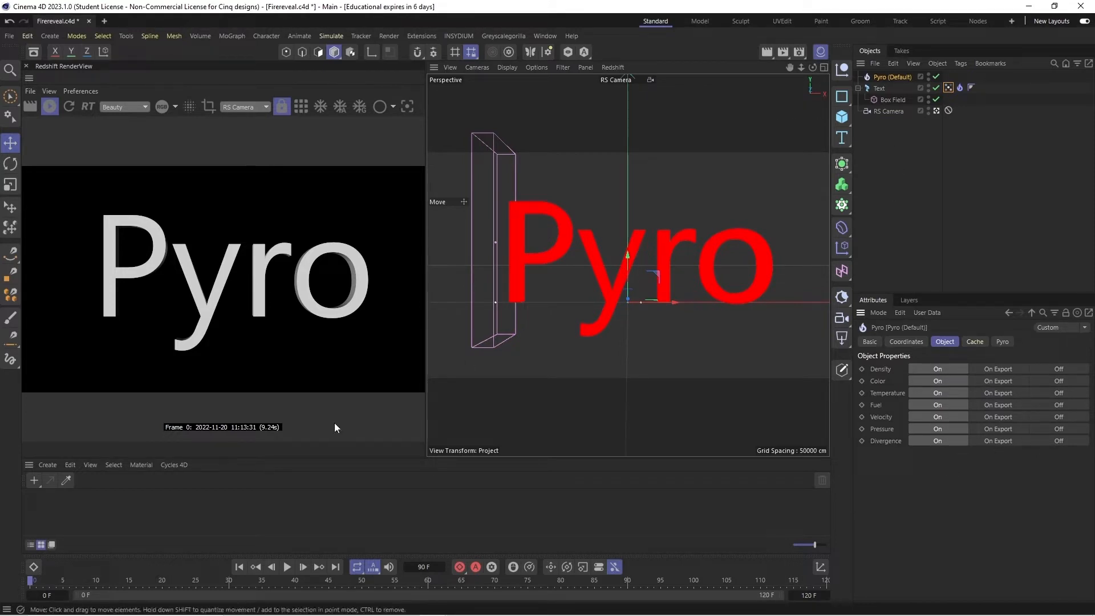
pyautogui.click(48, 465)
pyautogui.moveTo(101, 495)
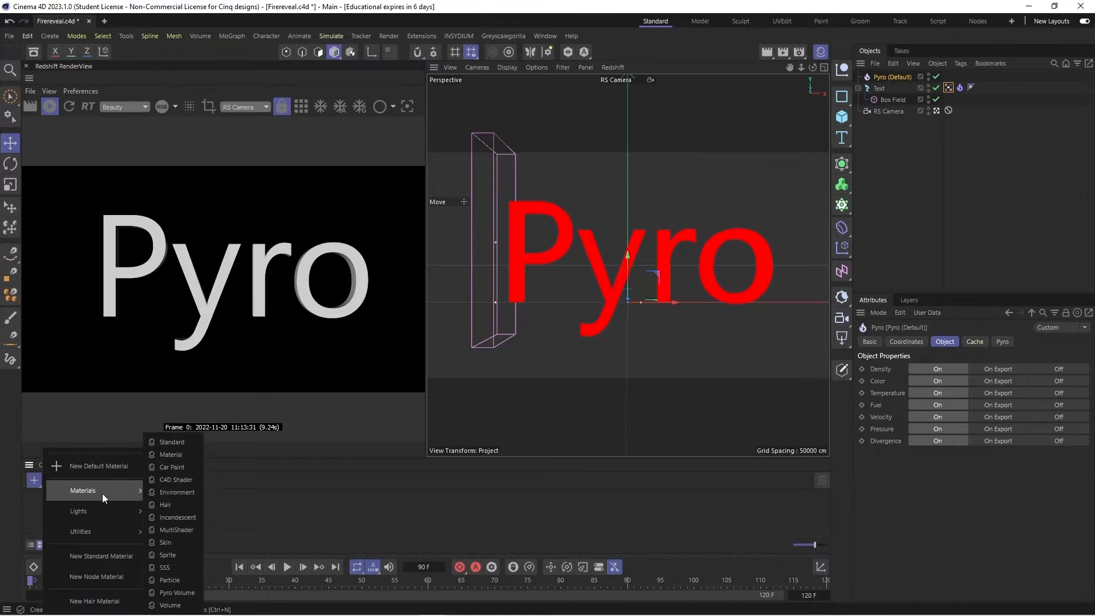
pyautogui.click(173, 594)
pyautogui.moveTo(45, 509); pyautogui.dragTo(891, 77)
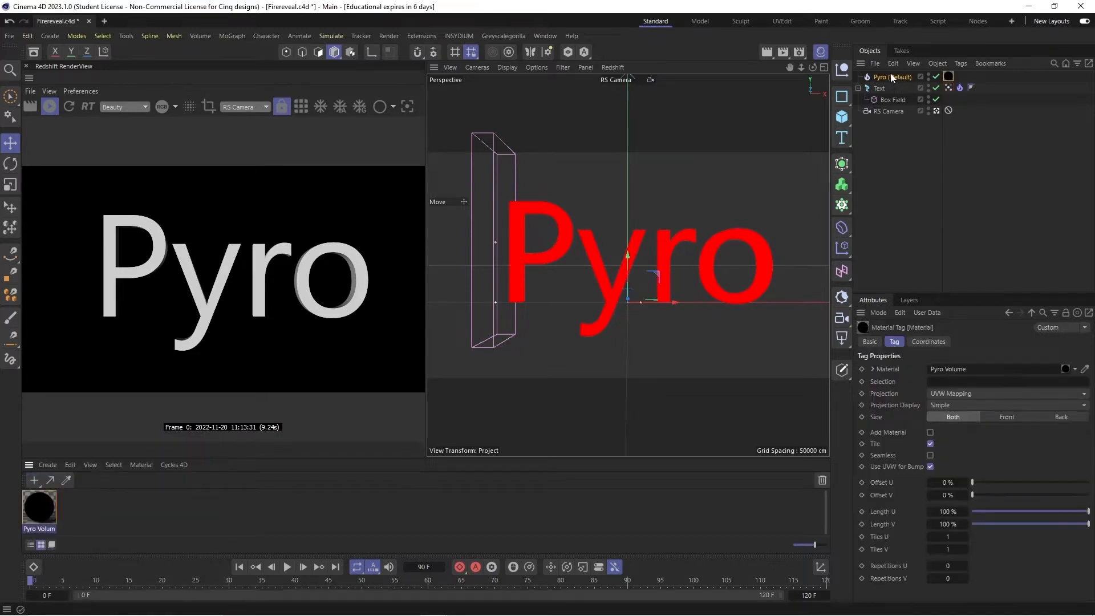
pyautogui.click(287, 567)
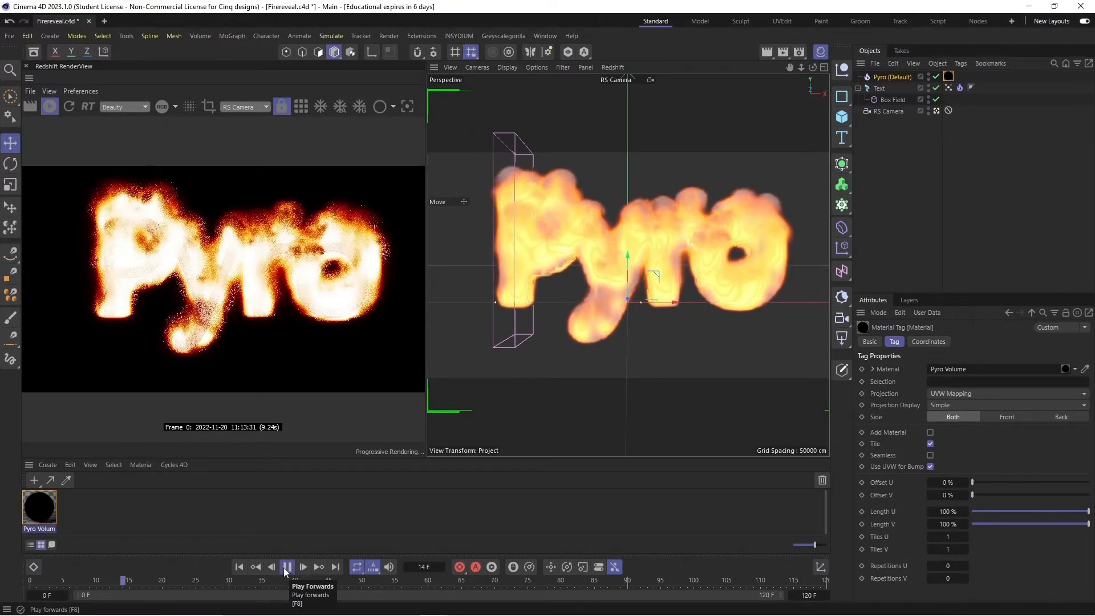
pyautogui.click(239, 568)
# - Assign the text's Vertex Map as both the Density Map and the Temperature Map of its Pyro tag
pyautogui.rightClick(949, 87)
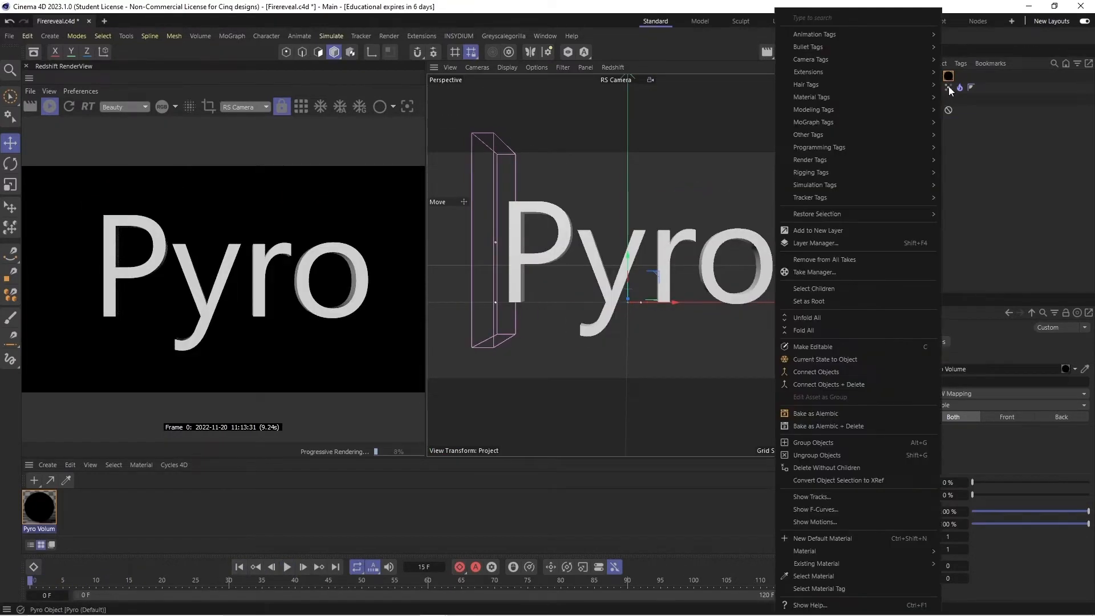
pyautogui.press('Escape')
pyautogui.click(948, 88)
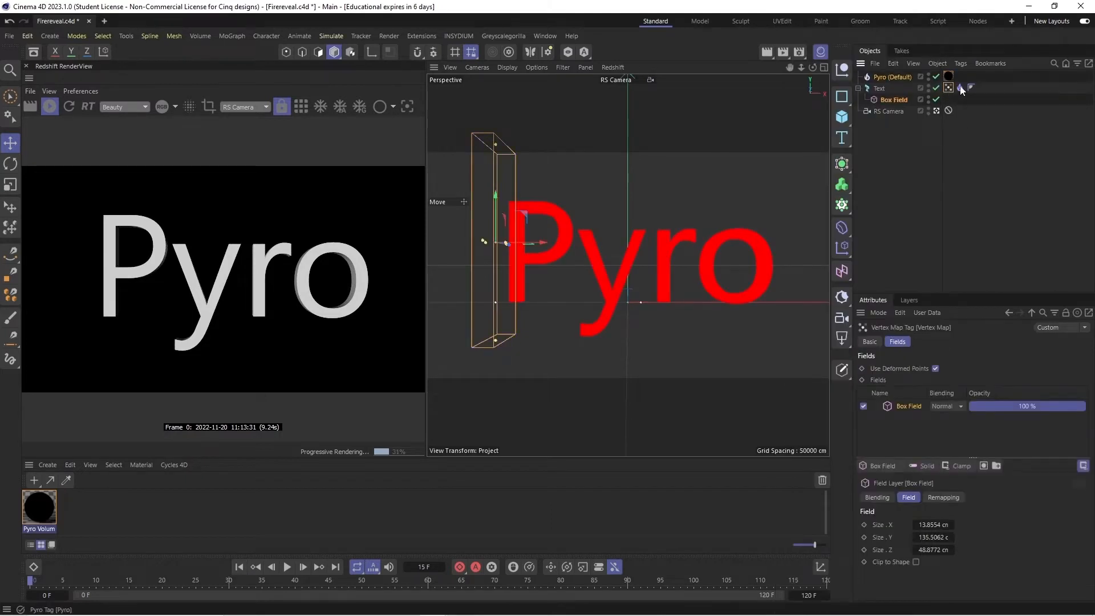
pyautogui.click(960, 87)
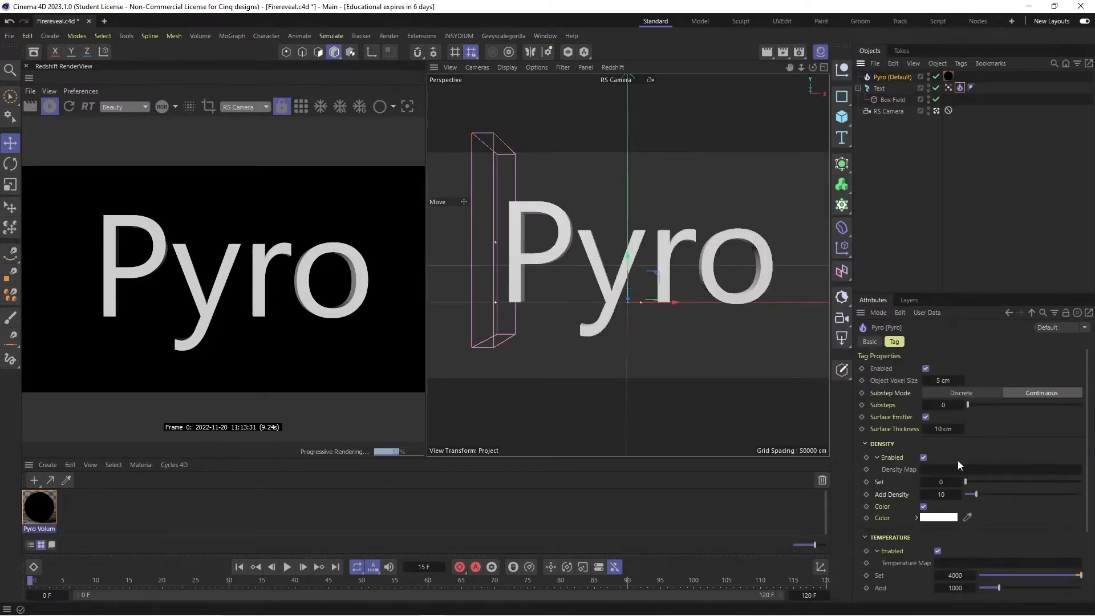
pyautogui.scroll(-4, 898, 464)
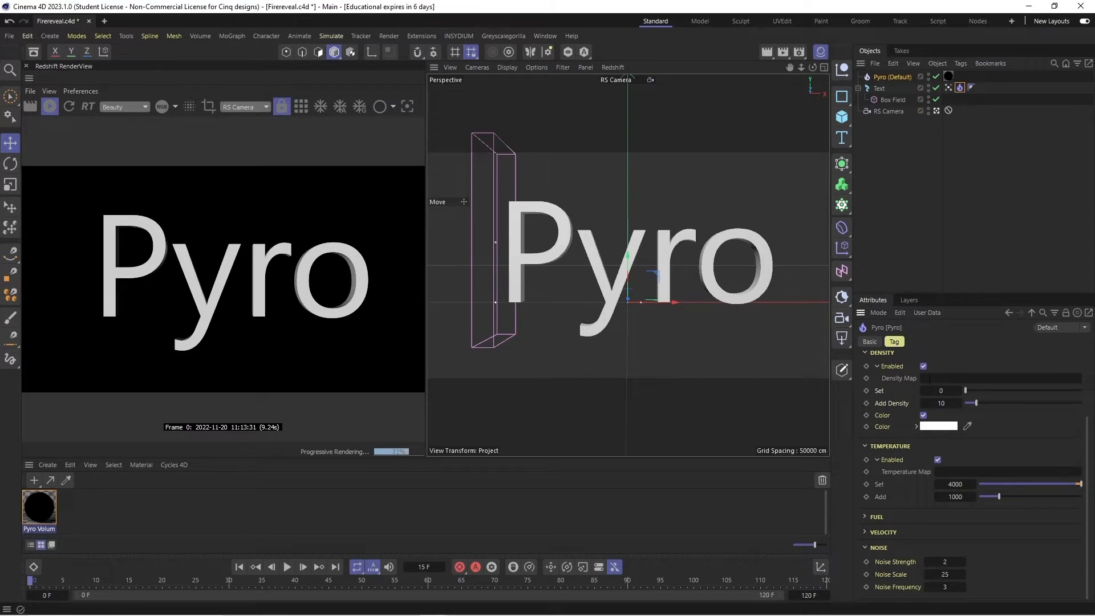
pyautogui.moveTo(948, 88); pyautogui.dragTo(947, 379)
pyautogui.moveTo(948, 88); pyautogui.dragTo(958, 478)
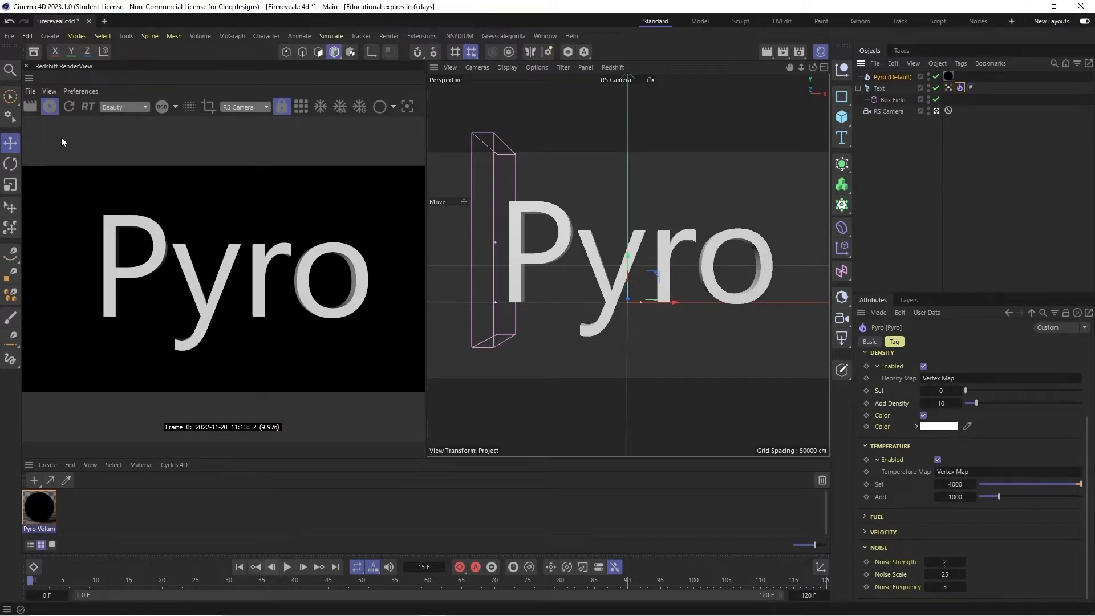
# - Play the vertex-map-driven fire with the Redshift render stopped, then with it running, and stop playback
pyautogui.click(50, 106)
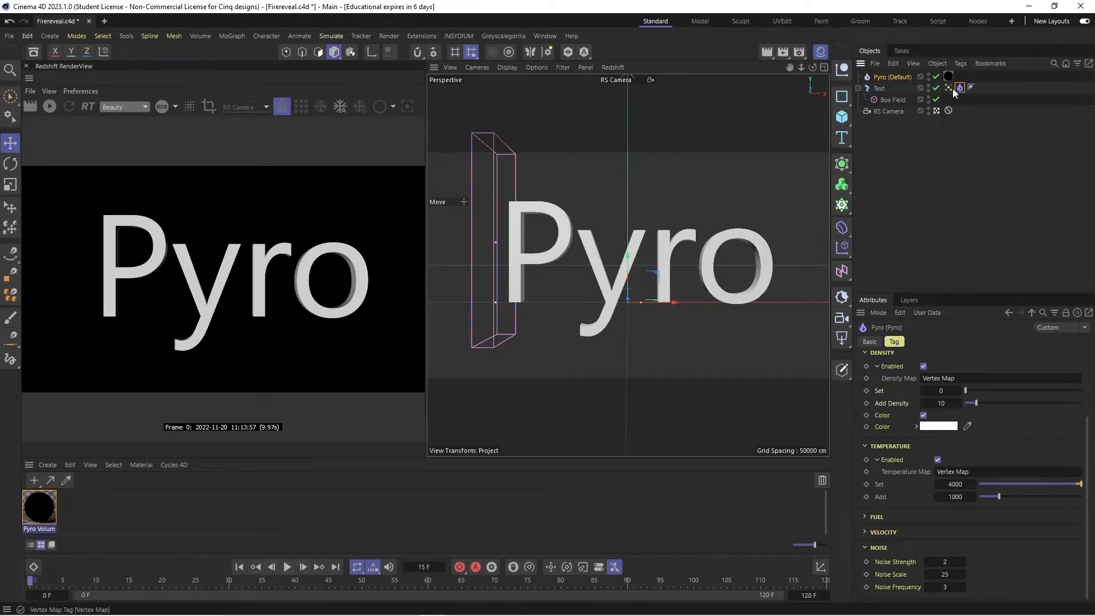
pyautogui.click(948, 89)
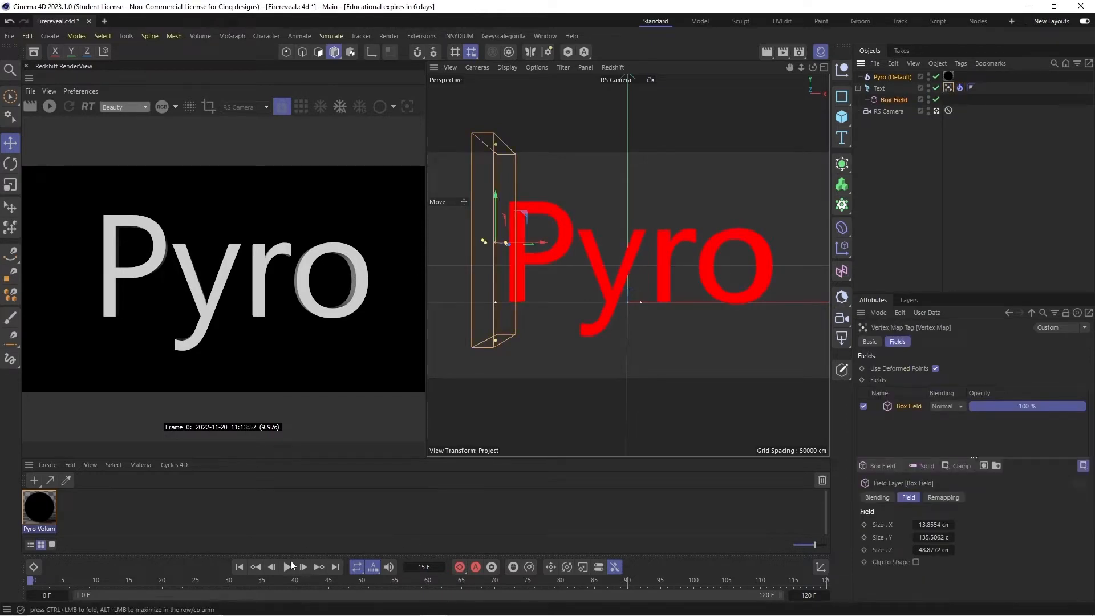
pyautogui.click(287, 567)
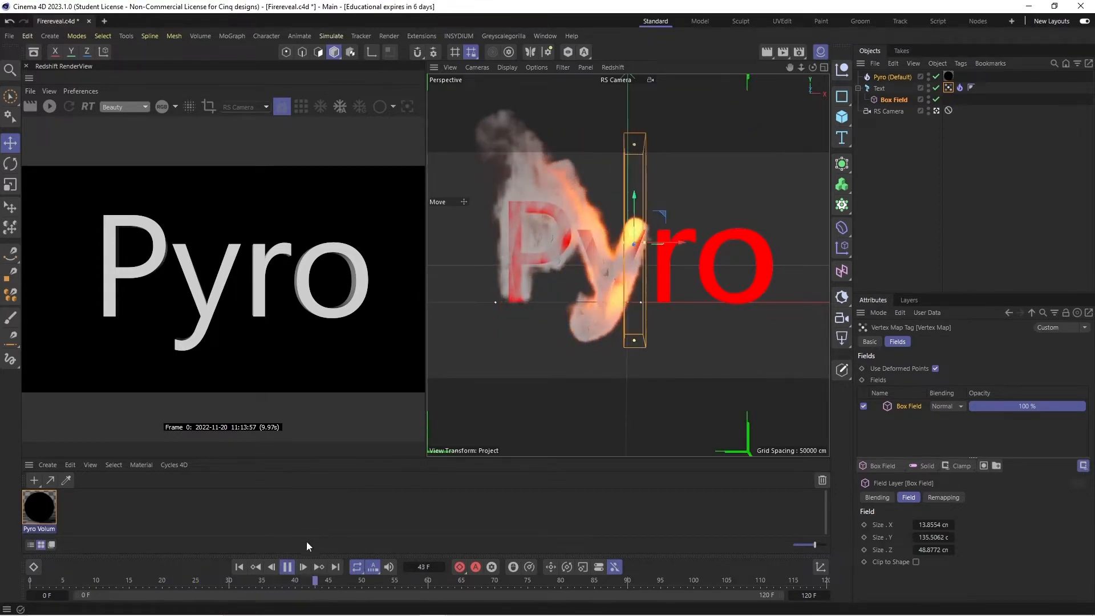
pyautogui.click(283, 569)
pyautogui.click(50, 106)
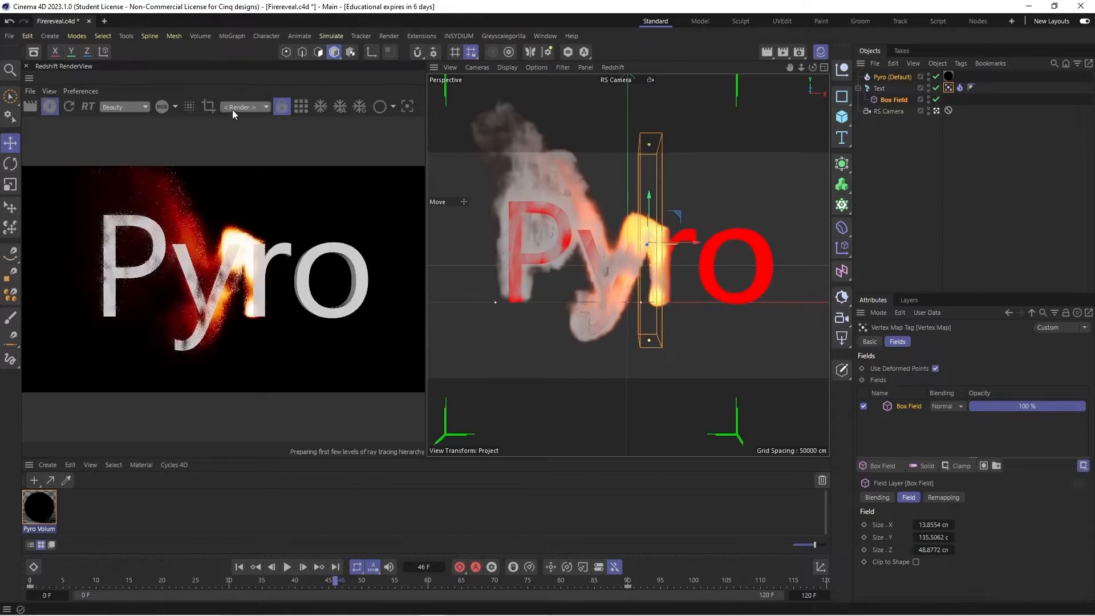
pyautogui.click(288, 567)
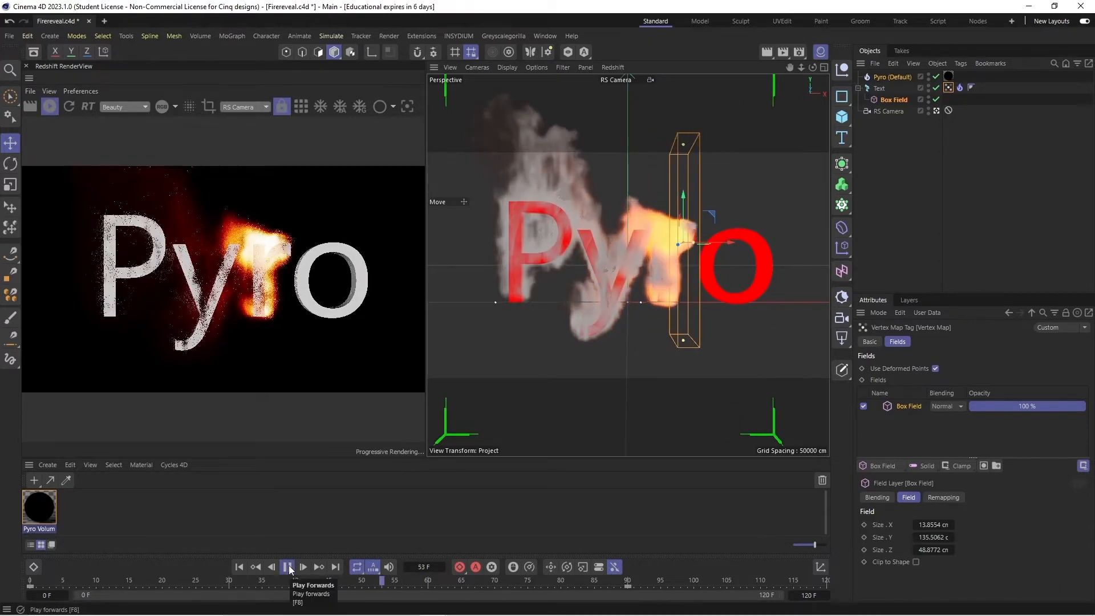
pyautogui.click(287, 567)
# - Set the Pyro tag's Object Voxel Size to 3 cm, saving the project before and after the change
pyautogui.click(9, 36)
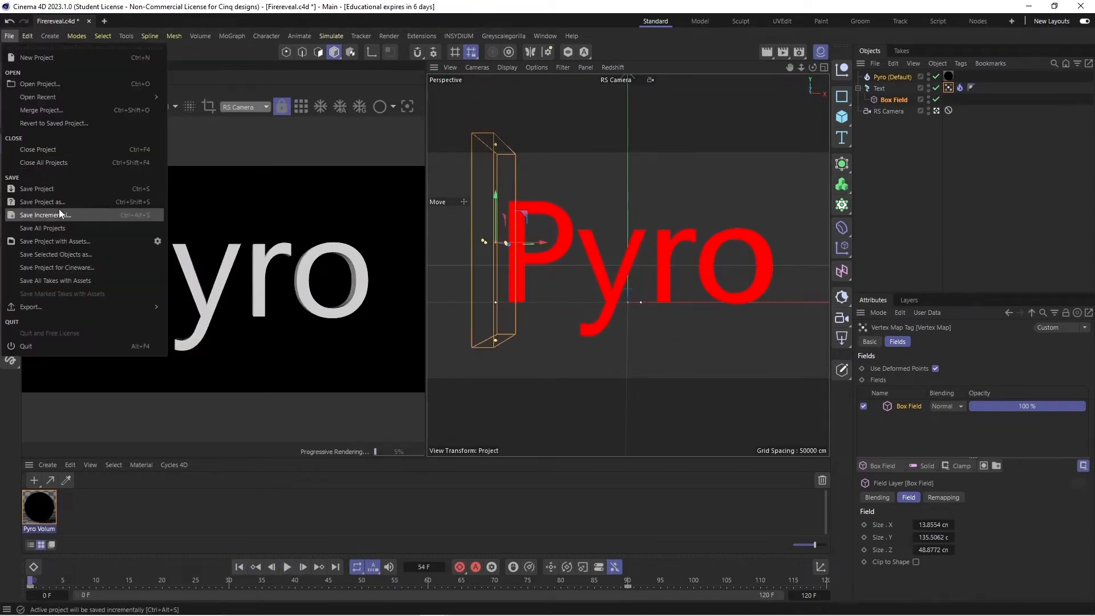
pyautogui.click(57, 191)
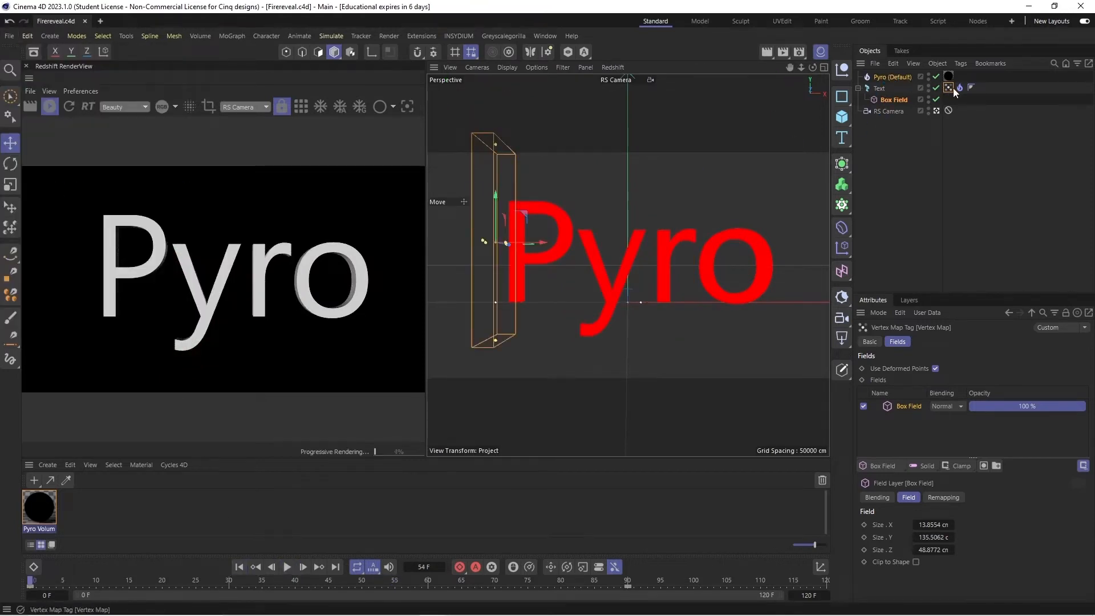
pyautogui.click(959, 87)
pyautogui.click(942, 380)
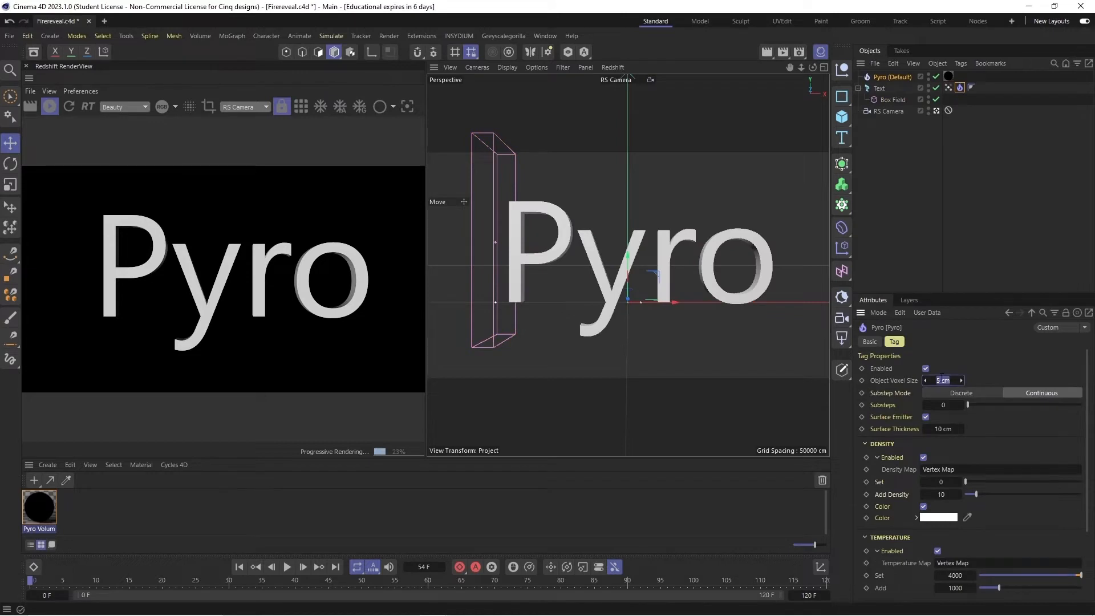
pyautogui.write('3')
pyautogui.press('Return')
pyautogui.click(941, 380)
pyautogui.click(941, 380)
pyautogui.write('3')
pyautogui.press('Return')
pyautogui.hotkey('ctrl', 's')
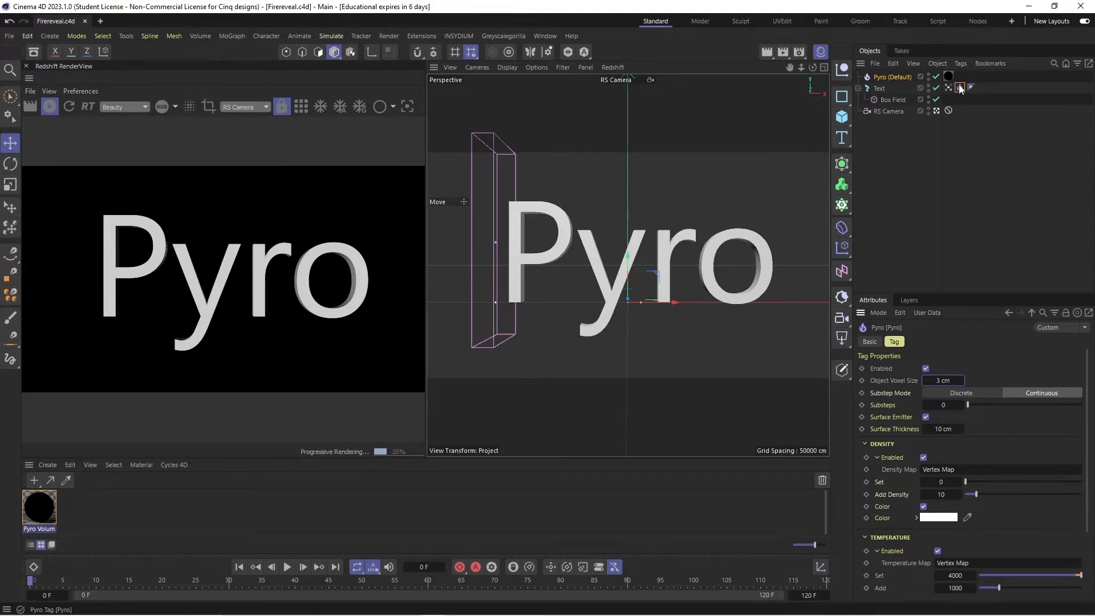
# - Enable the Pyro cache, cache the scene as OpenVDB "Simulation Scene" in the FirereevealVDb folder, and check the written files
pyautogui.click(901, 77)
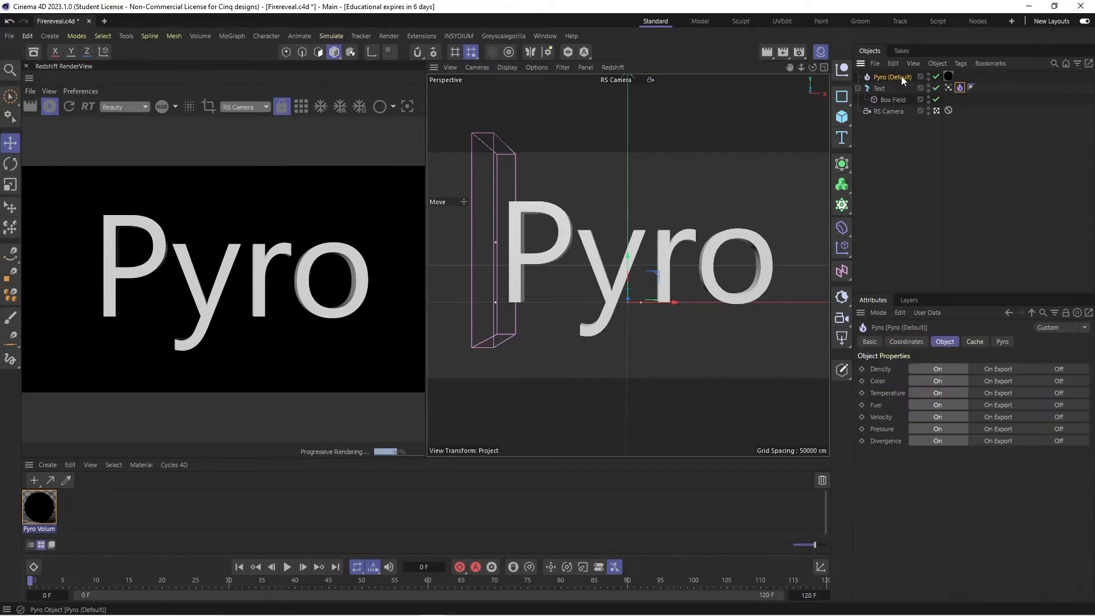
pyautogui.click(976, 343)
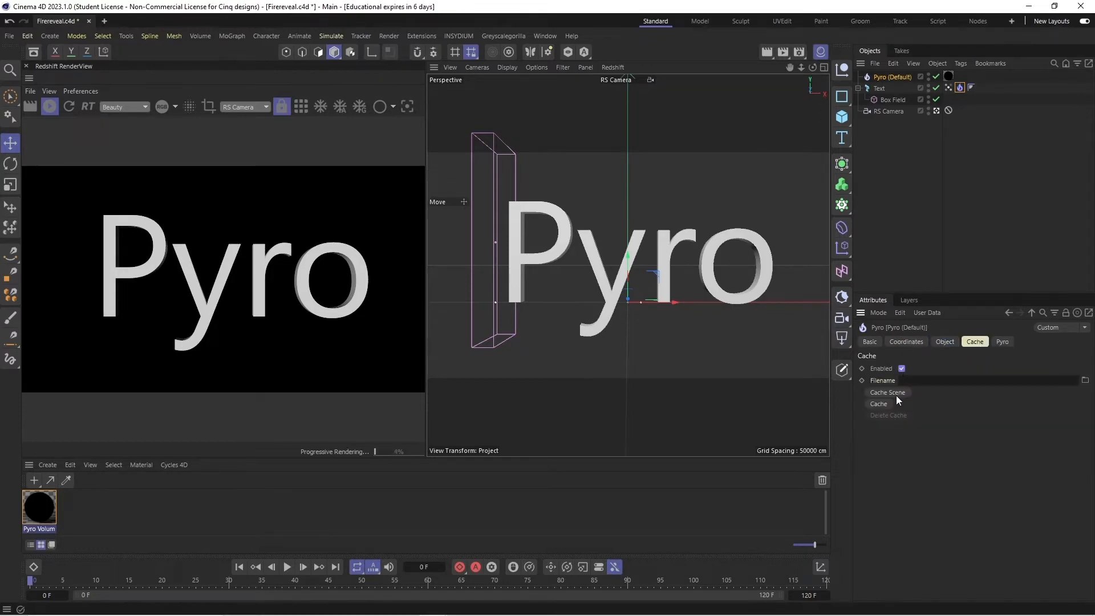
pyautogui.click(897, 393)
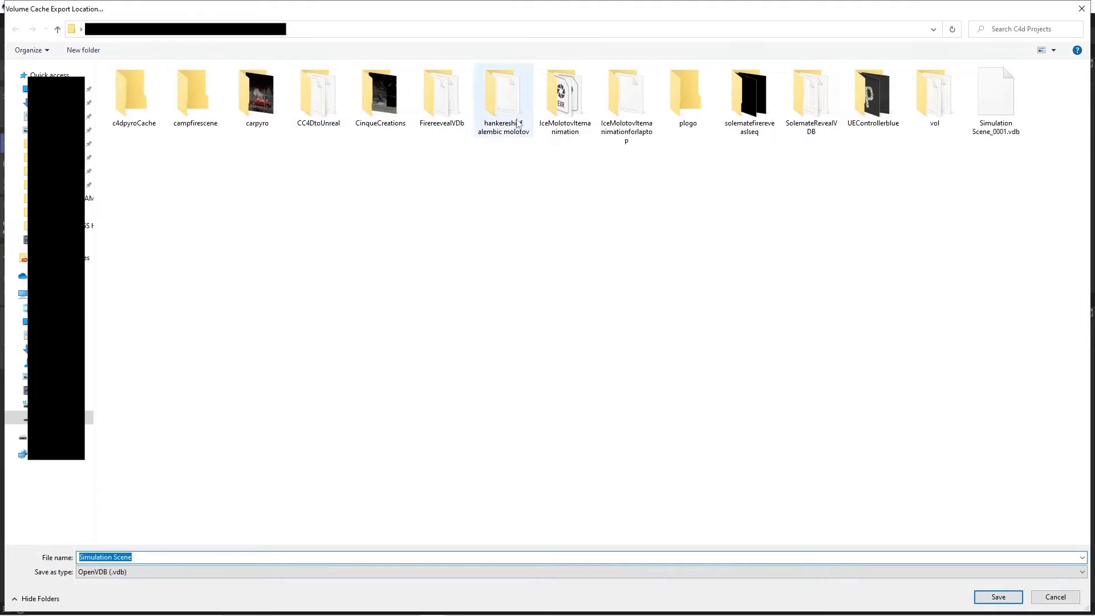
pyautogui.doubleClick(442, 96)
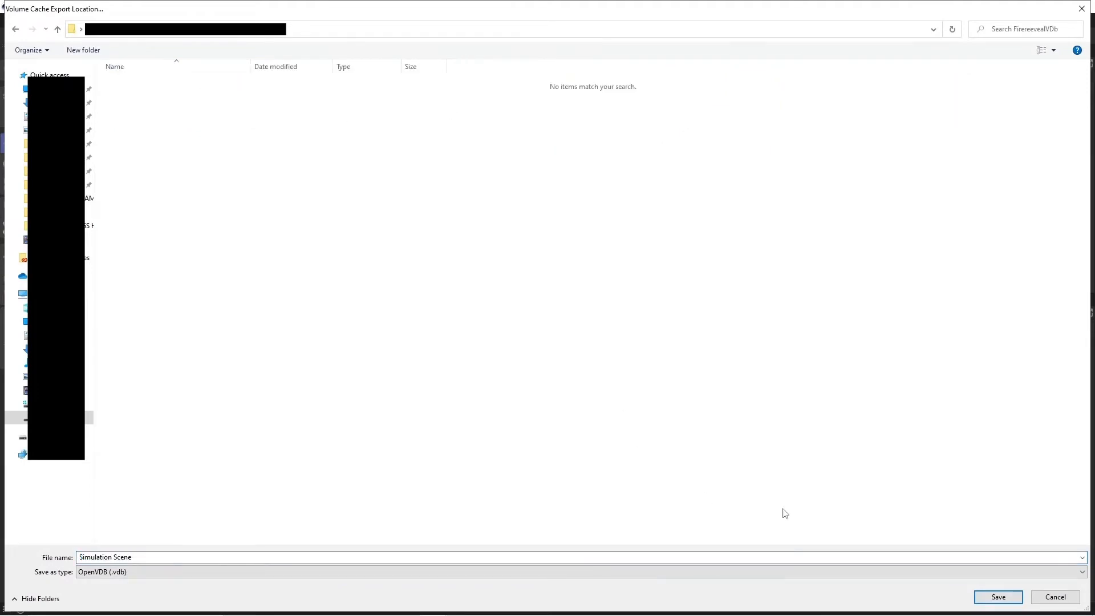
pyautogui.click(987, 597)
pyautogui.moveTo(837, 502); pyautogui.dragTo(862, 246)
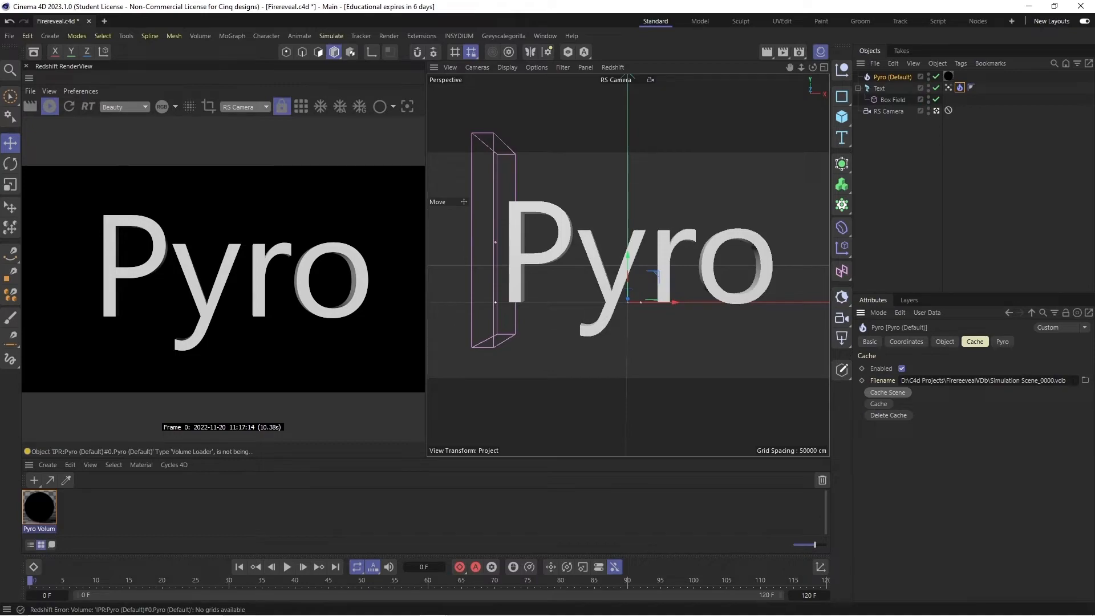
pyautogui.click(1085, 381)
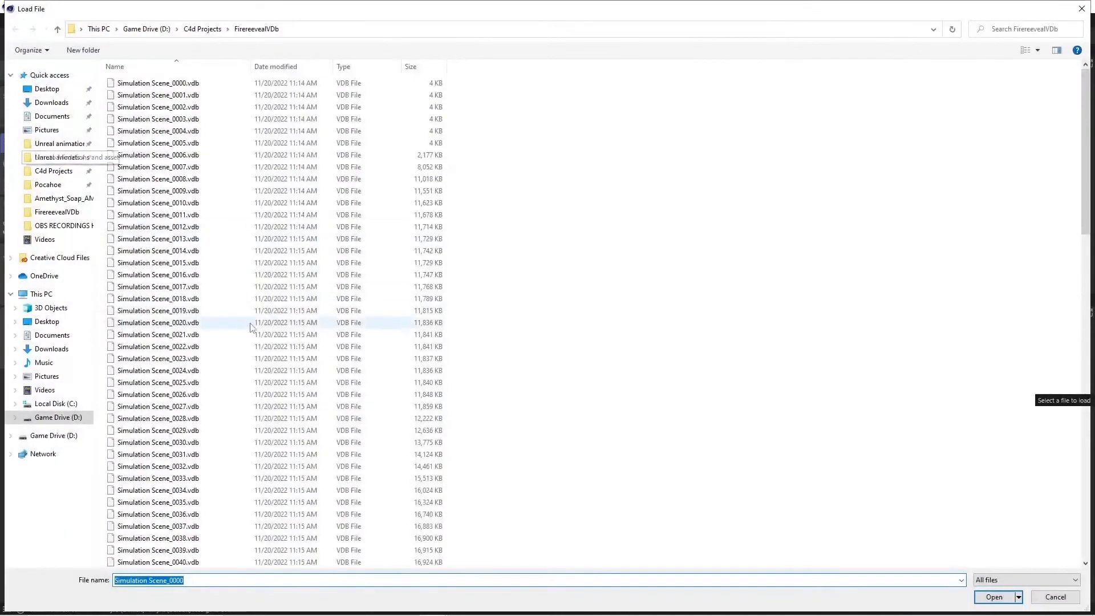
pyautogui.click(1081, 7)
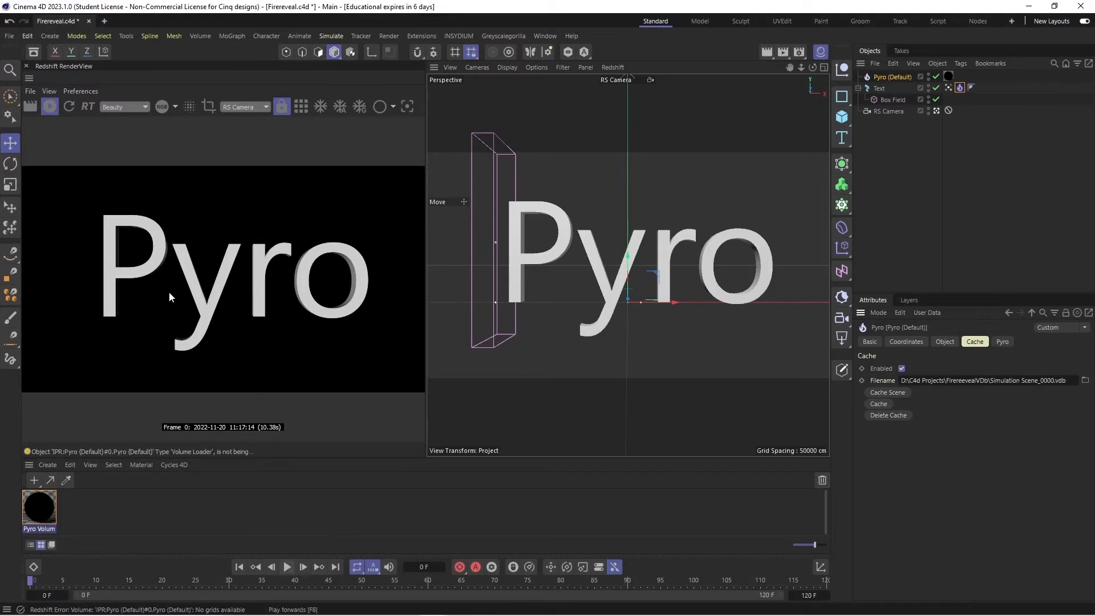
# - Play the cached simulation with the Redshift render stopped, then replay it from frame 0 with the render running
pyautogui.click(50, 107)
pyautogui.click(287, 567)
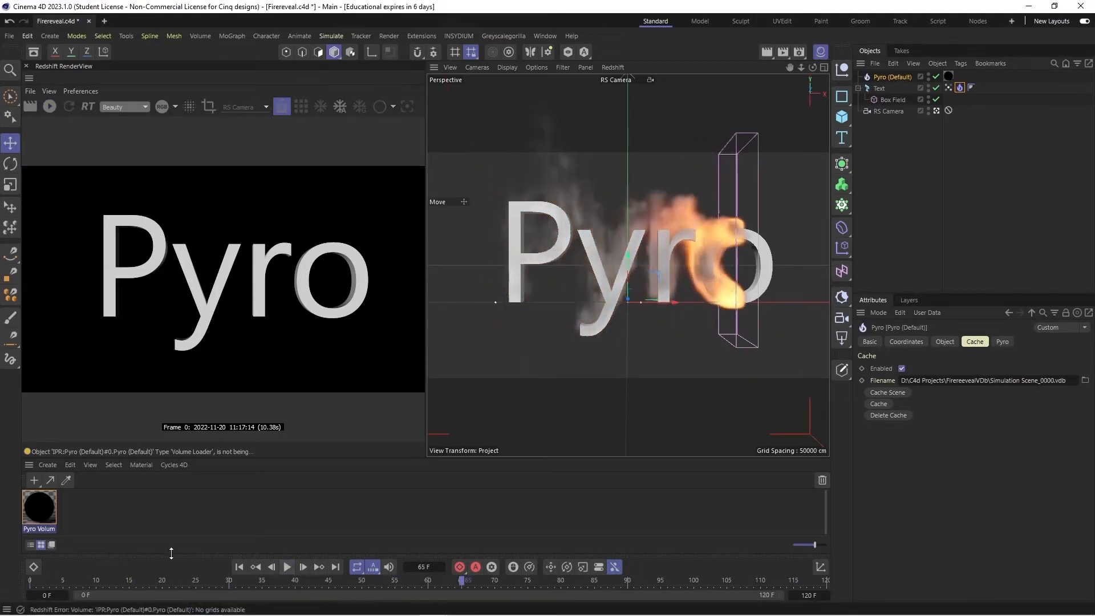
pyautogui.click(287, 567)
pyautogui.click(239, 567)
pyautogui.click(52, 108)
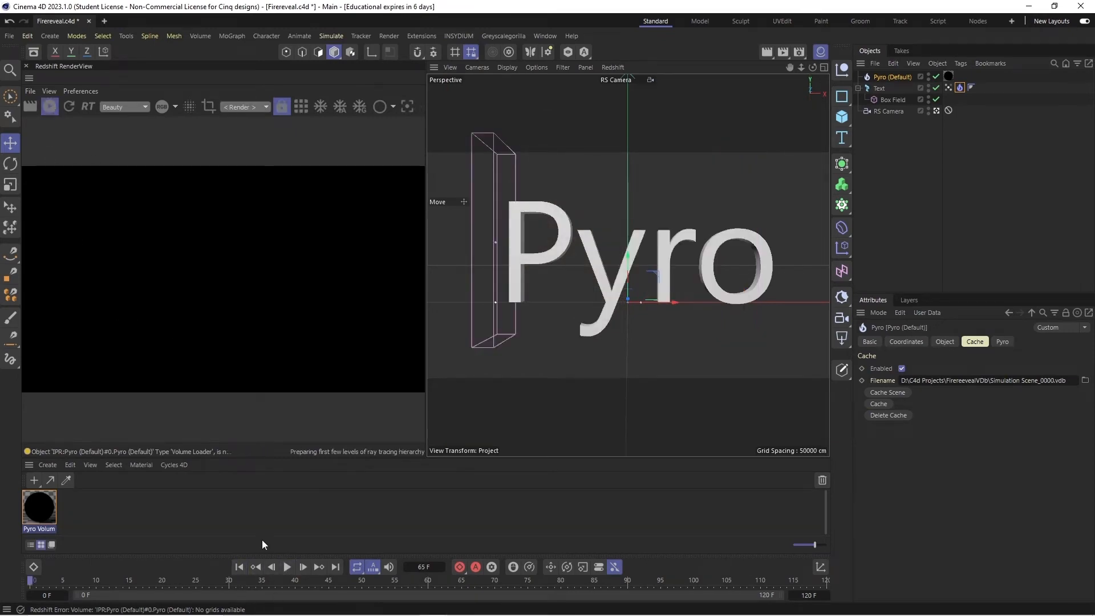
pyautogui.click(287, 567)
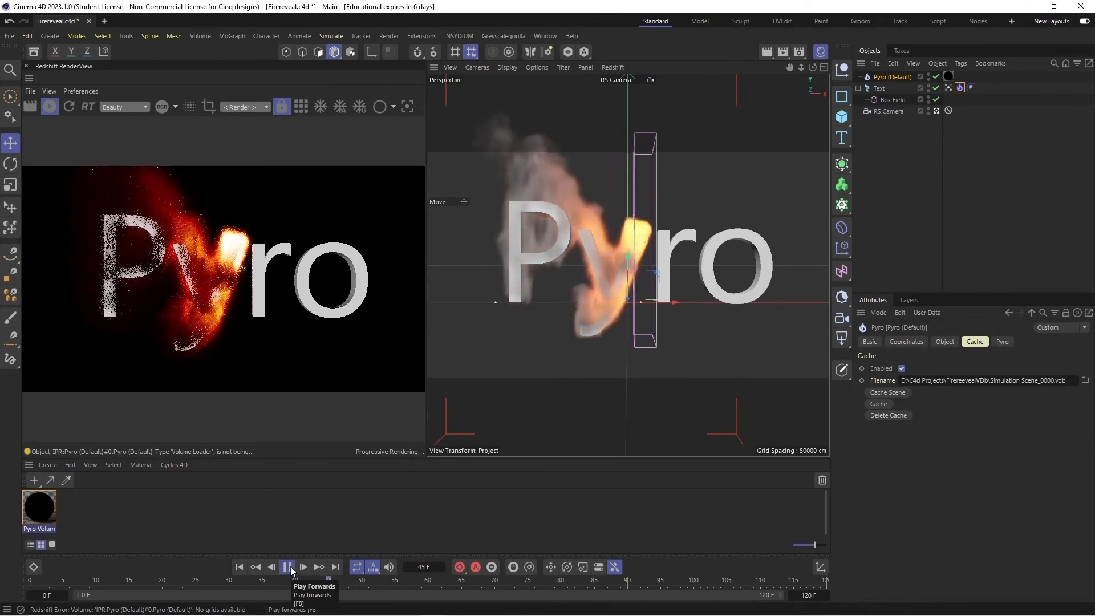
pyautogui.click(288, 568)
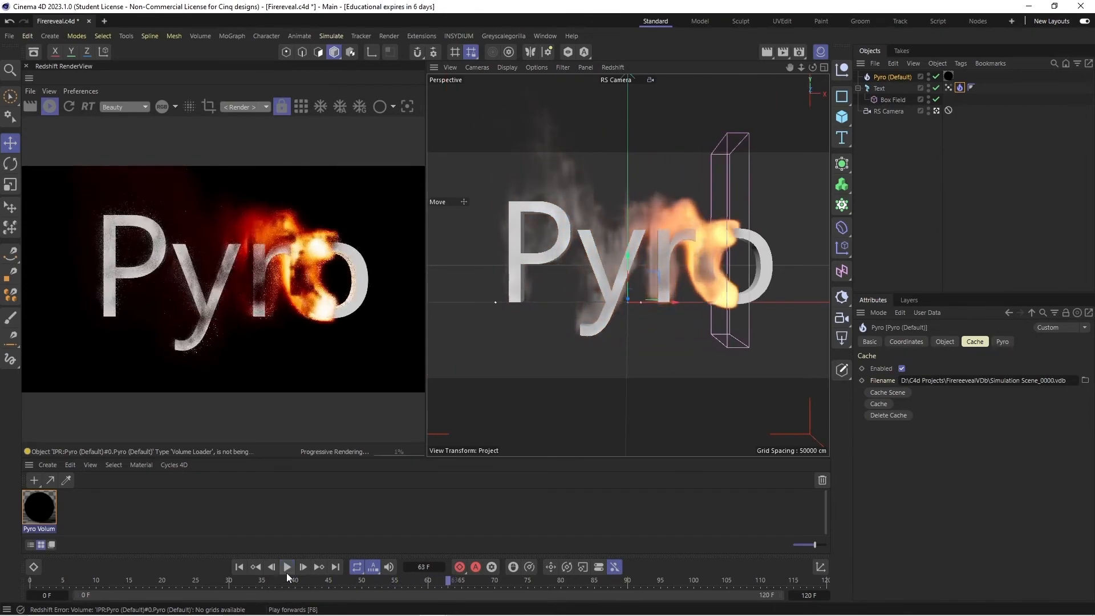
# - Save the project, then delete the Pyro tag from the Text object along with the Pyro output object
pyautogui.click(9, 35)
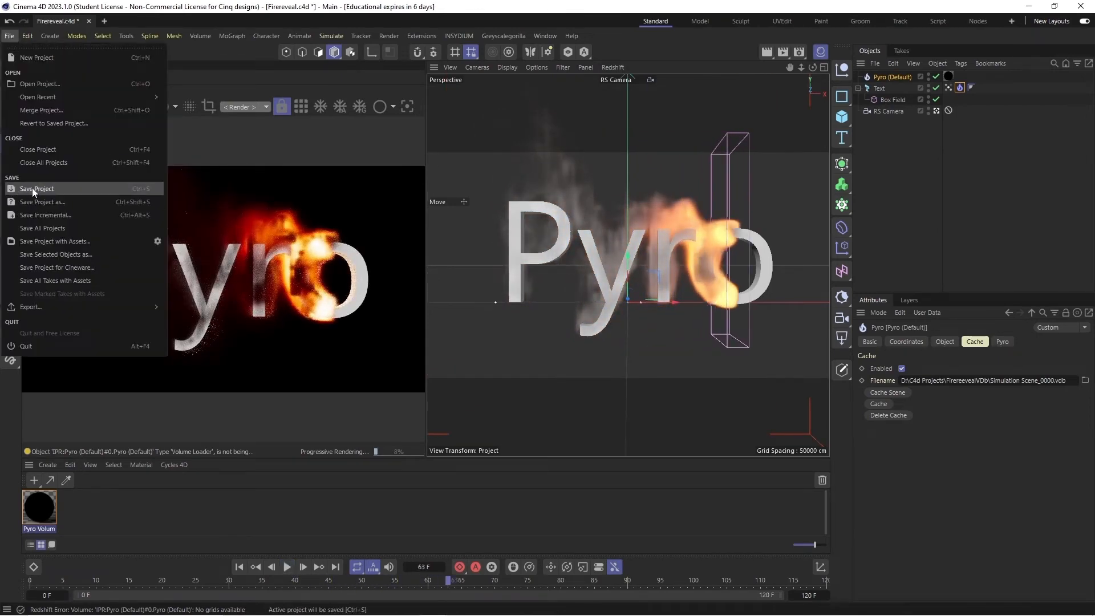
pyautogui.click(34, 193)
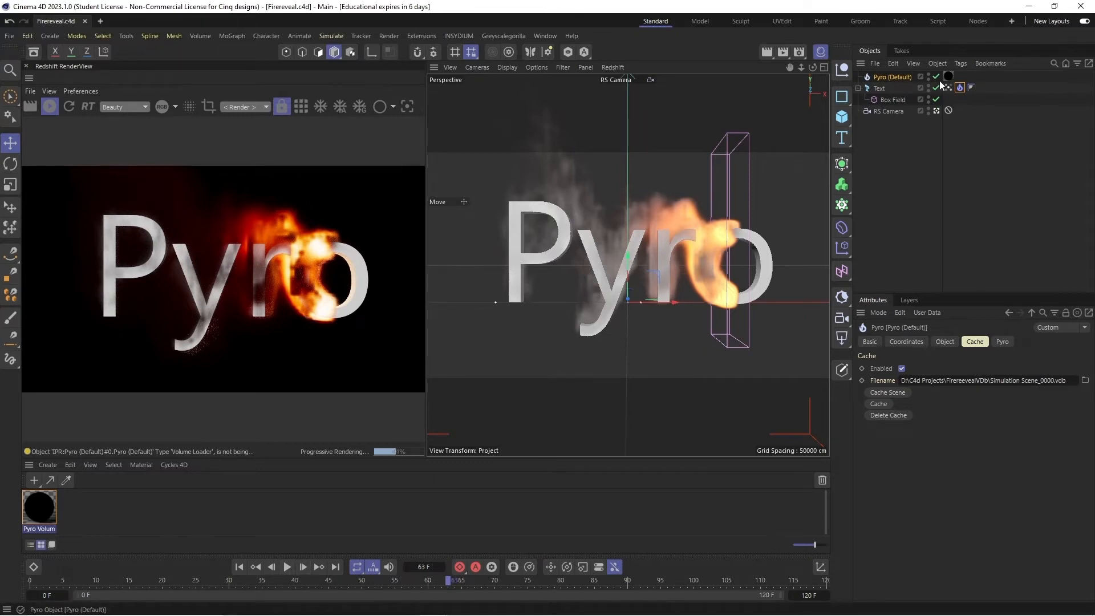
pyautogui.click(961, 88)
pyautogui.press('Delete')
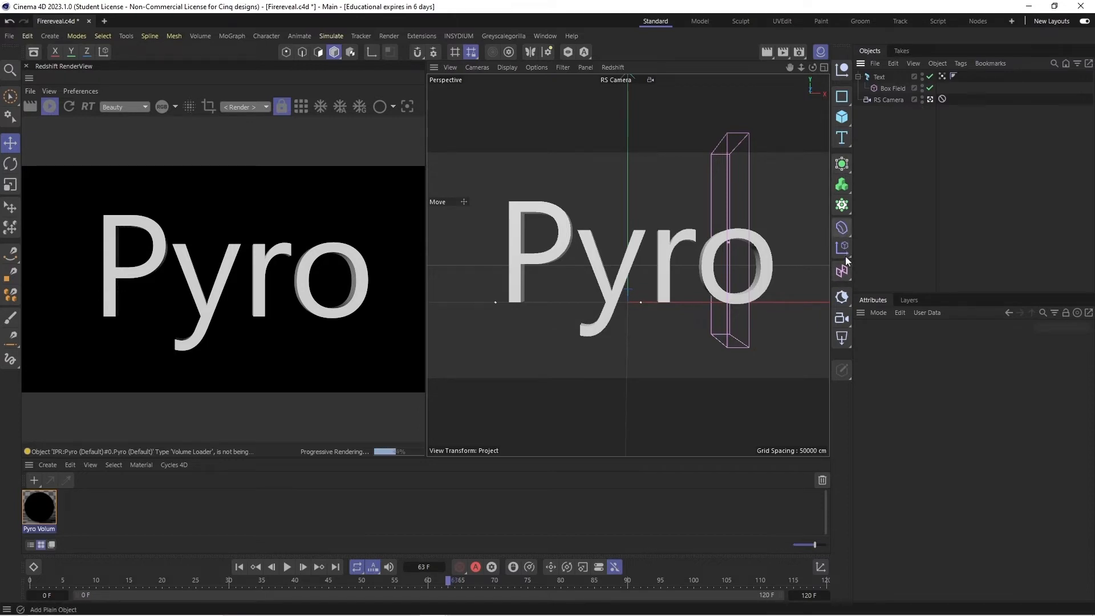
# - Add an RS Volume object and load Simulation Scene_0000.vdb from the FirereevealVDb folder as its volume path
pyautogui.click(799, 52)
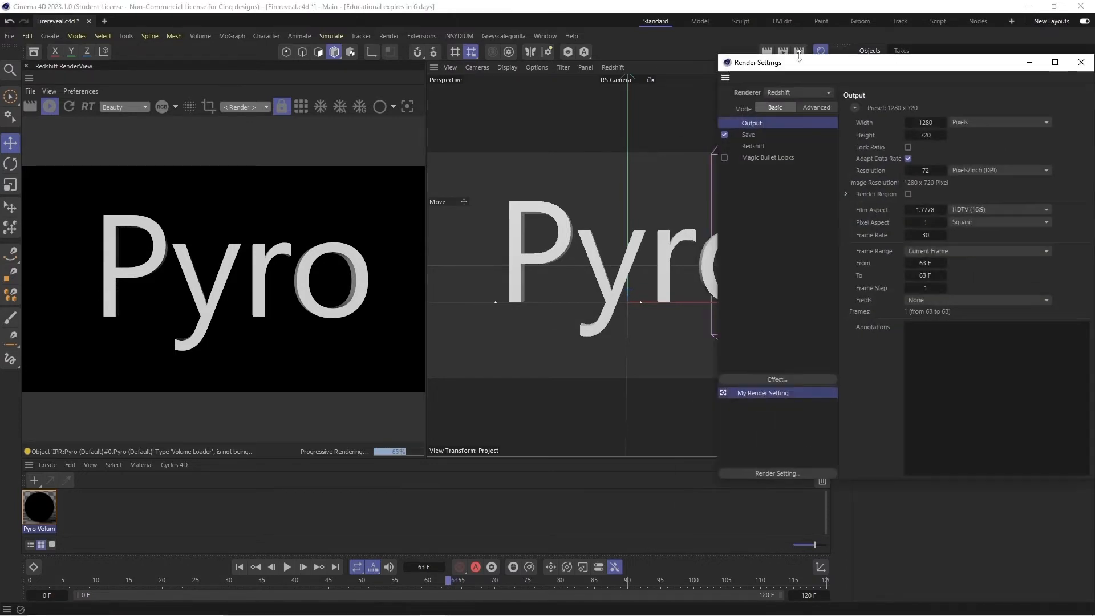
pyautogui.click(1028, 63)
pyautogui.click(844, 185)
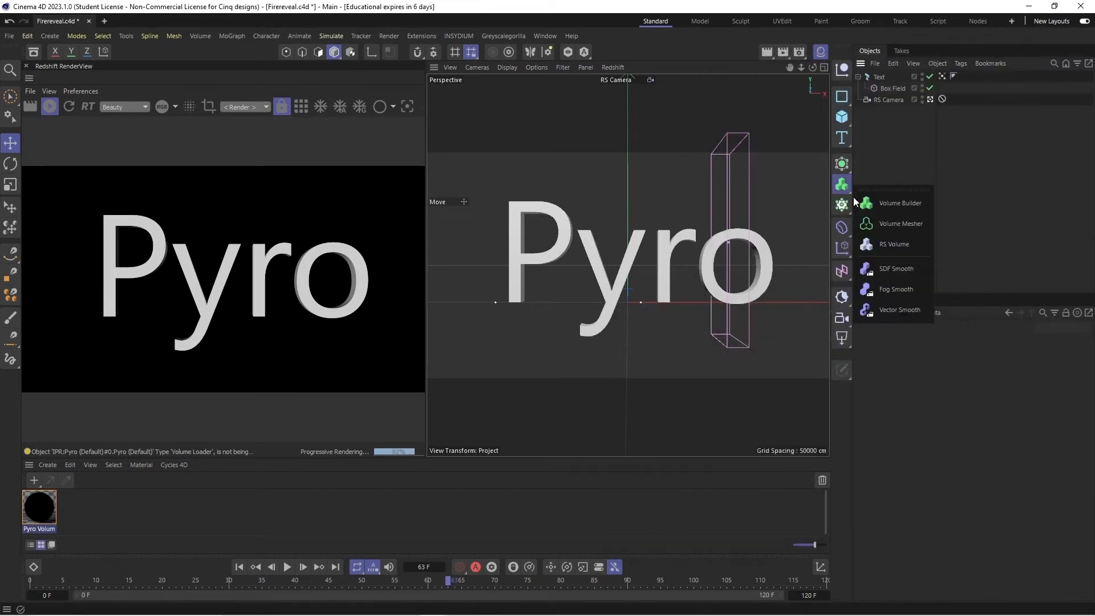
pyautogui.click(889, 248)
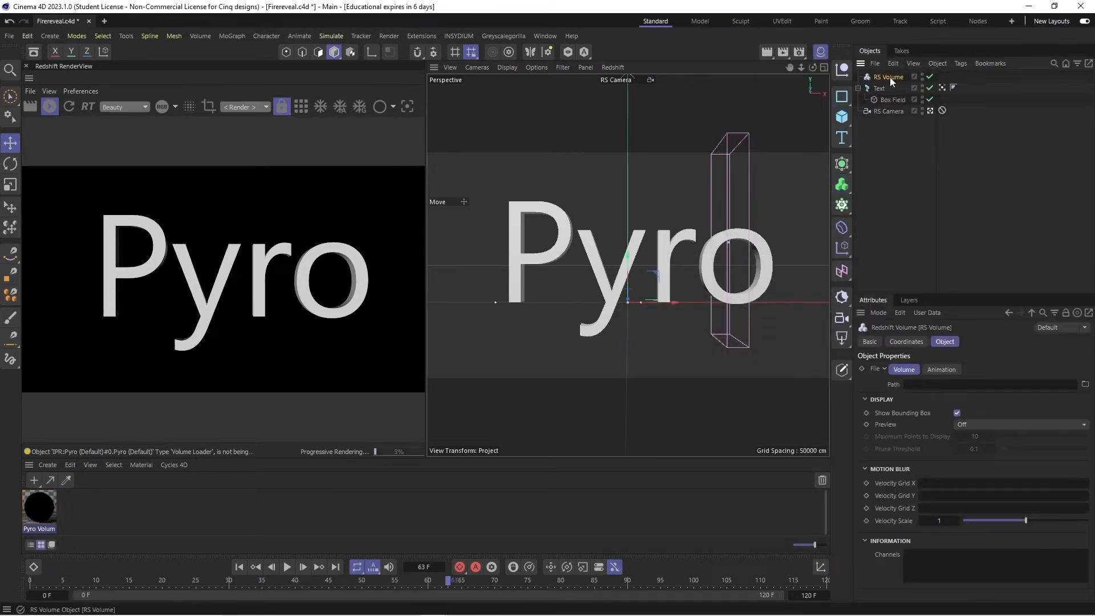
pyautogui.click(1085, 384)
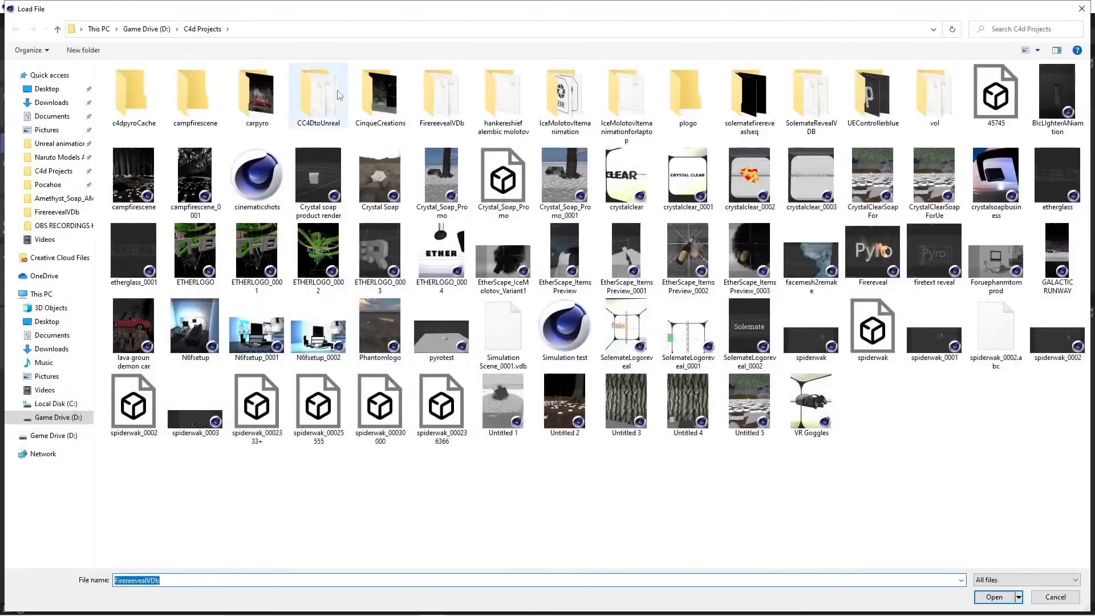
pyautogui.doubleClick(439, 94)
pyautogui.click(192, 87)
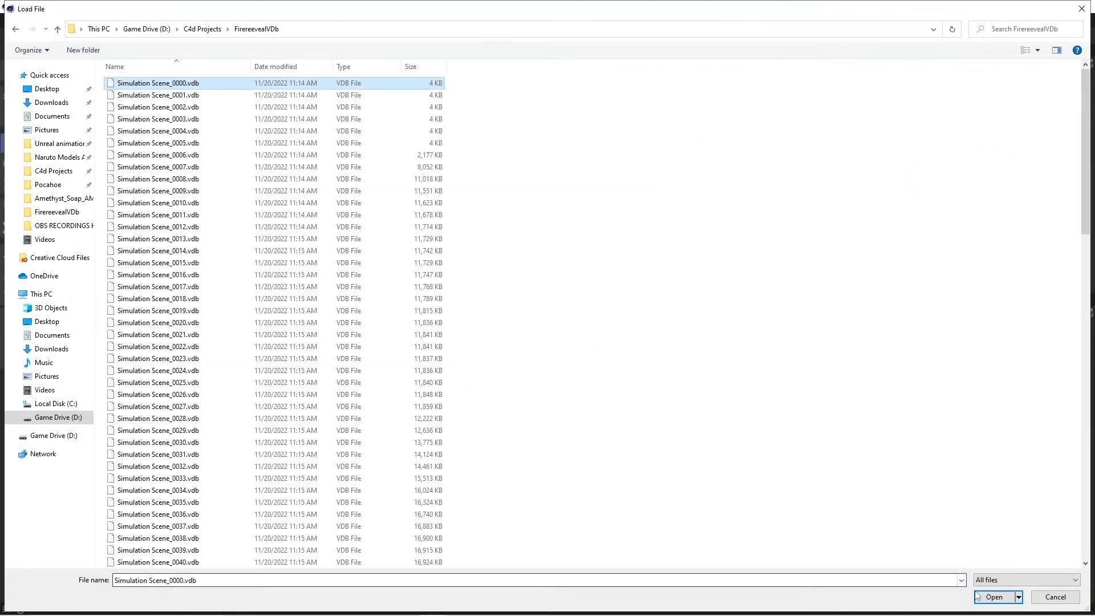
pyautogui.click(994, 597)
pyautogui.click(628, 364)
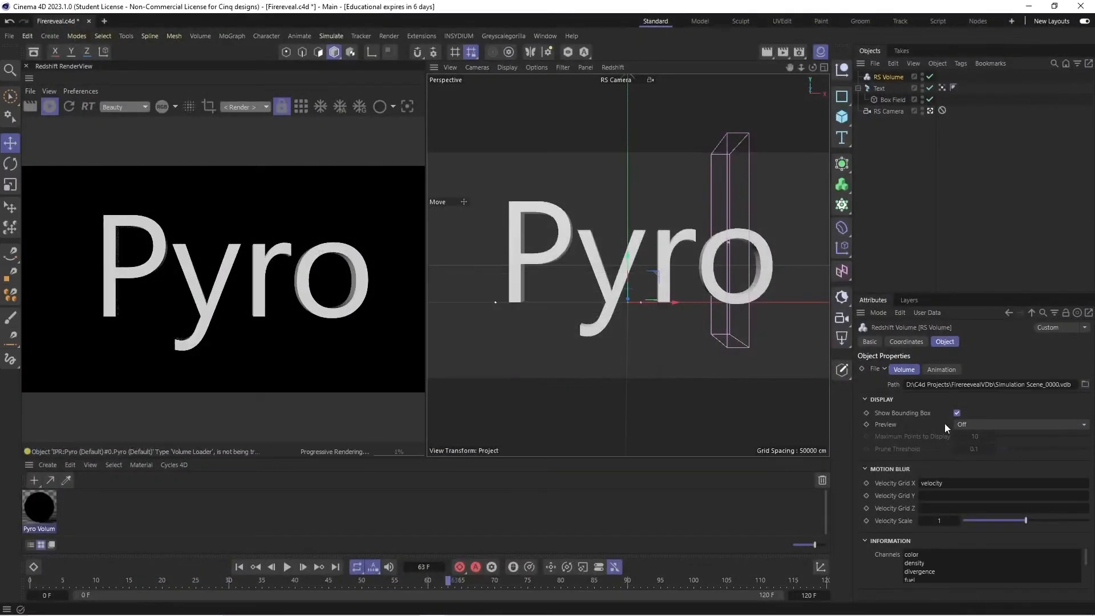
# - Set the RS Volume's preview to Points with 1000 maximum points, its animation mode to Simple, and detect the frames
pyautogui.click(971, 424)
pyautogui.click(982, 462)
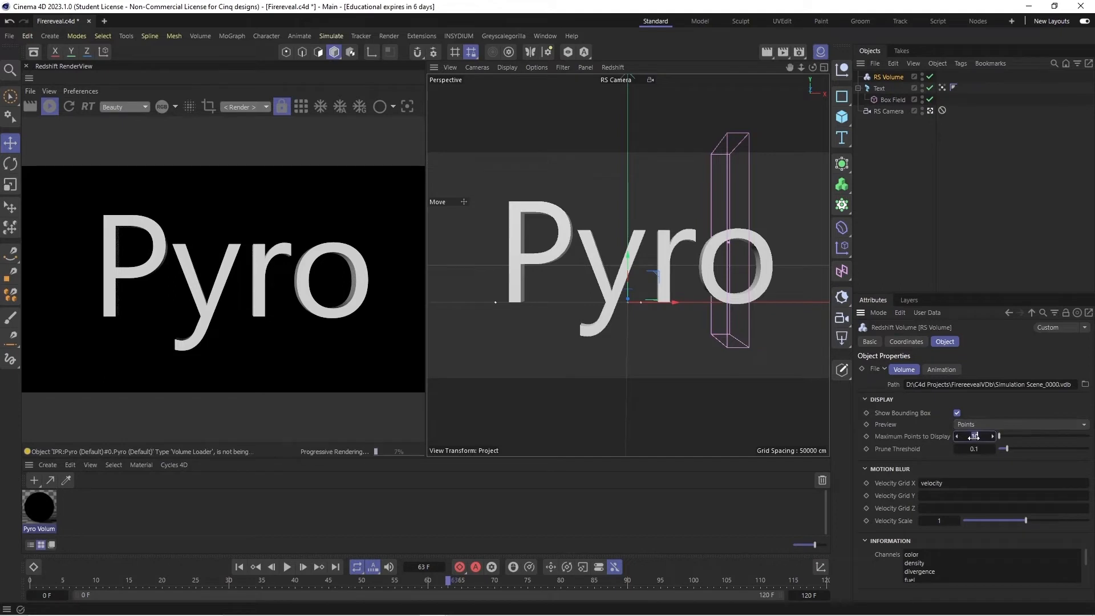
pyautogui.click(938, 369)
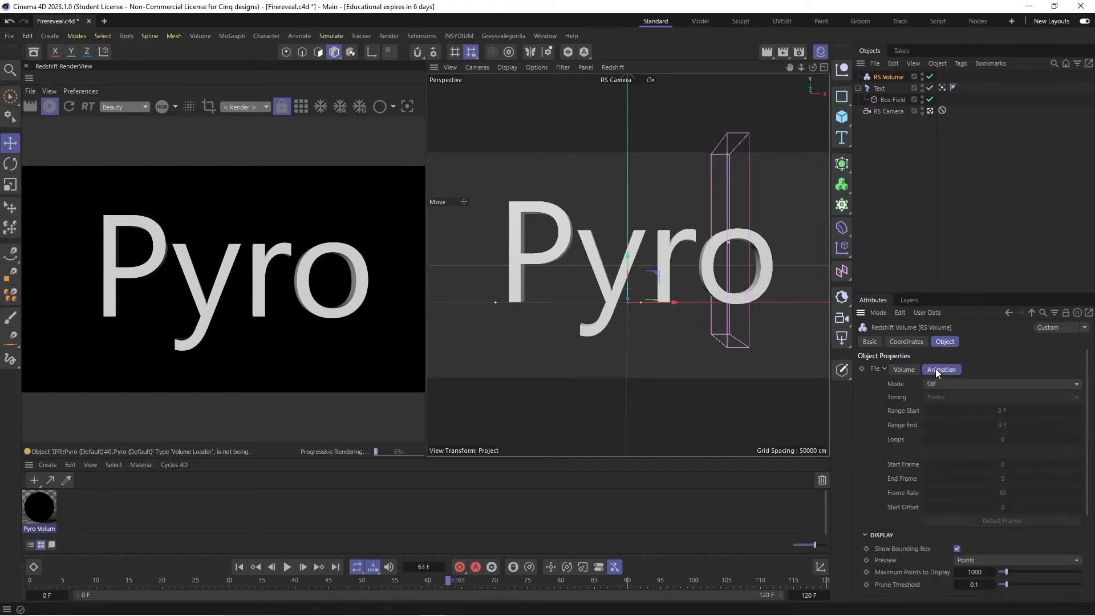
pyautogui.click(948, 384)
pyautogui.click(947, 411)
pyautogui.click(972, 522)
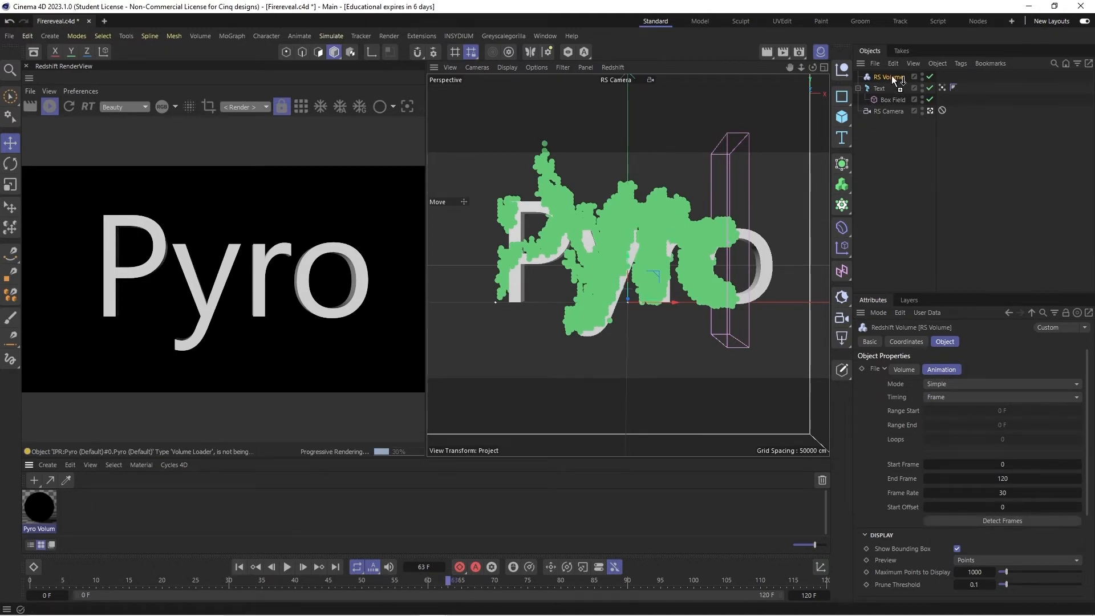
# - Apply the Pyro Volume material to the RS Volume and play the animation from frame 0 to check the rendered fire
pyautogui.moveTo(900, 80); pyautogui.dragTo(901, 77)
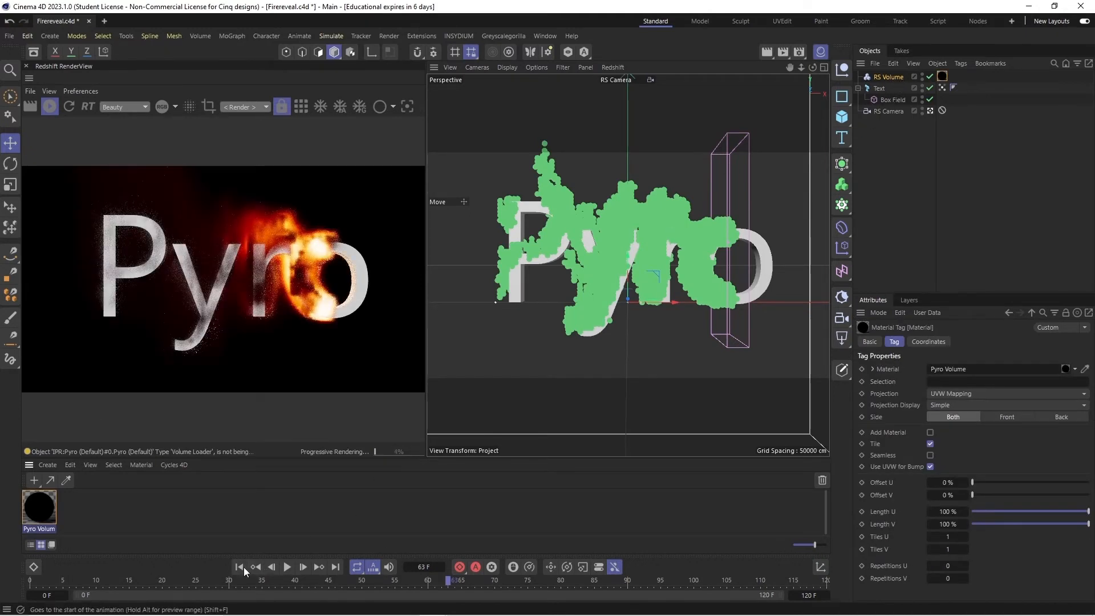
pyautogui.click(242, 568)
pyautogui.click(287, 567)
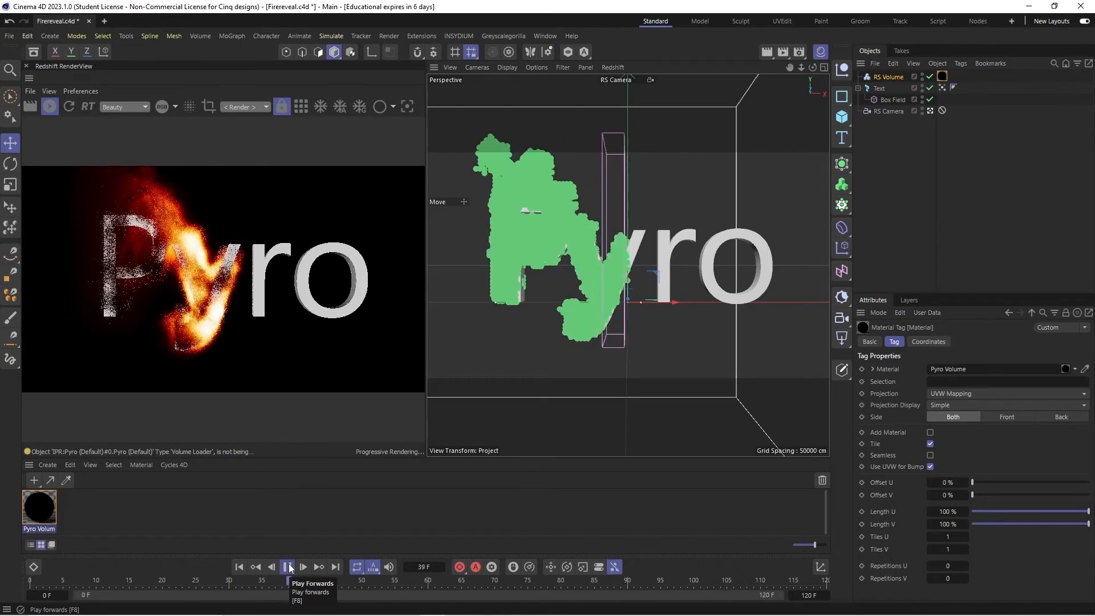
pyautogui.click(288, 566)
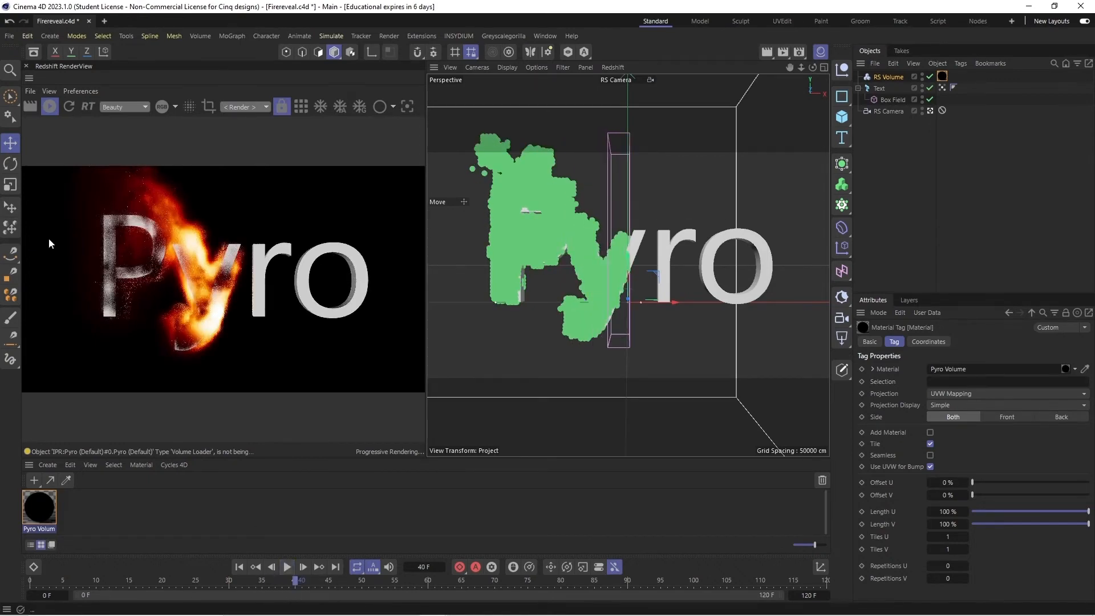
# - Save the project and return the timeline to frame 0
pyautogui.click(9, 36)
pyautogui.click(58, 189)
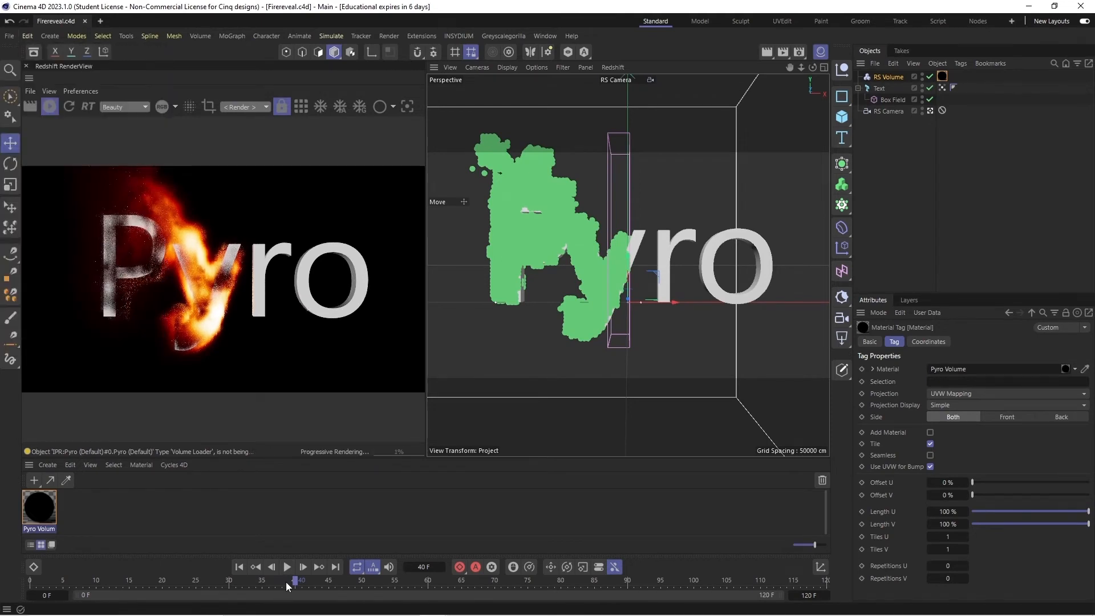
pyautogui.click(239, 567)
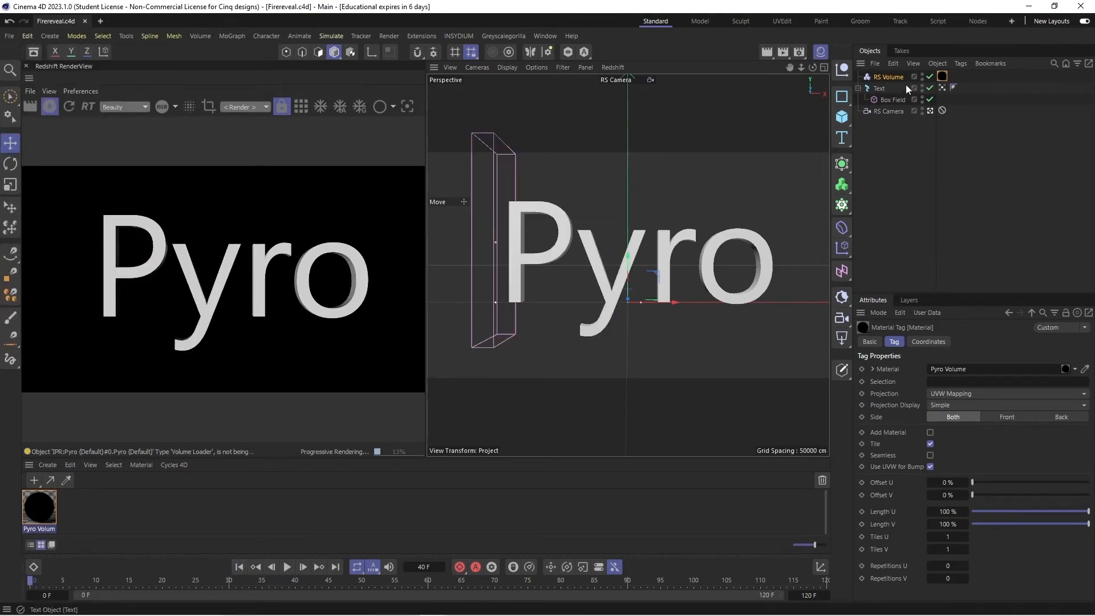
# - Add a Boole object and a default cube to the scene for cutting the text
pyautogui.click(881, 89)
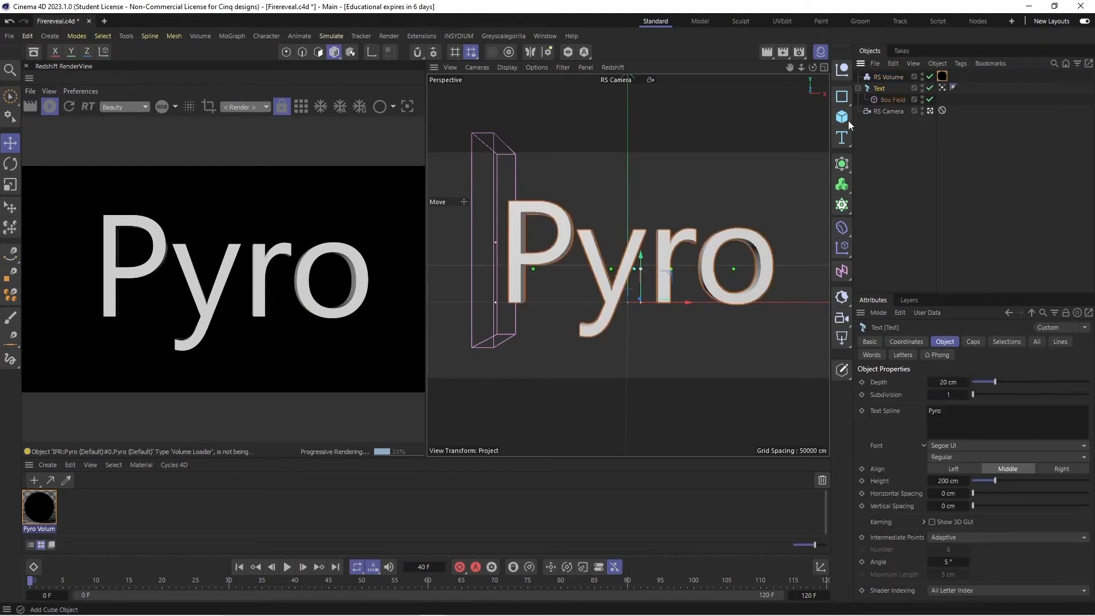
pyautogui.moveTo(850, 164); pyautogui.dragTo(973, 258)
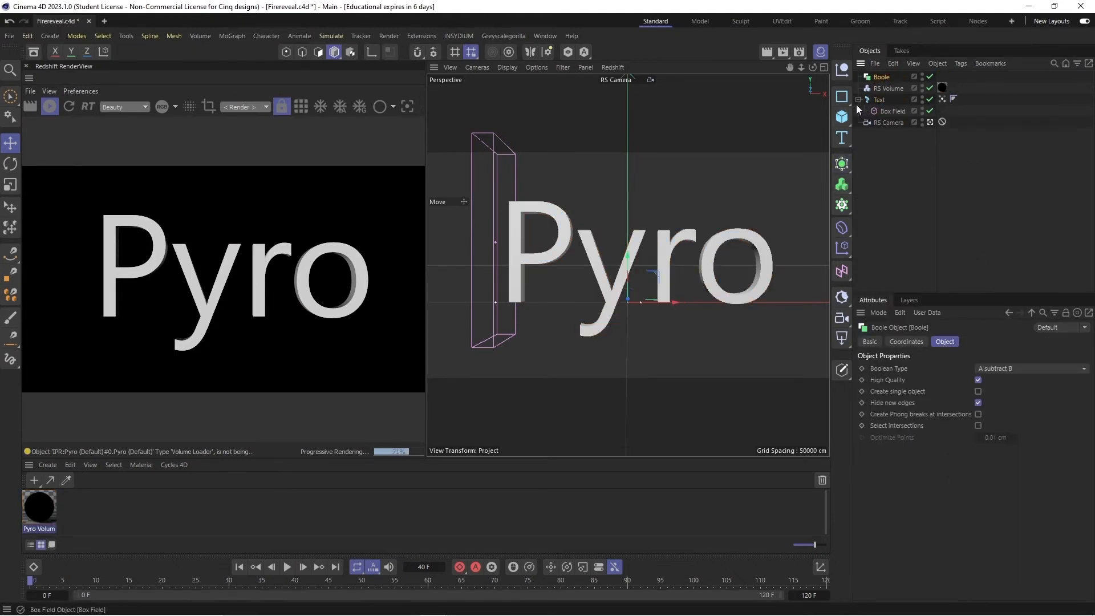
pyautogui.click(842, 118)
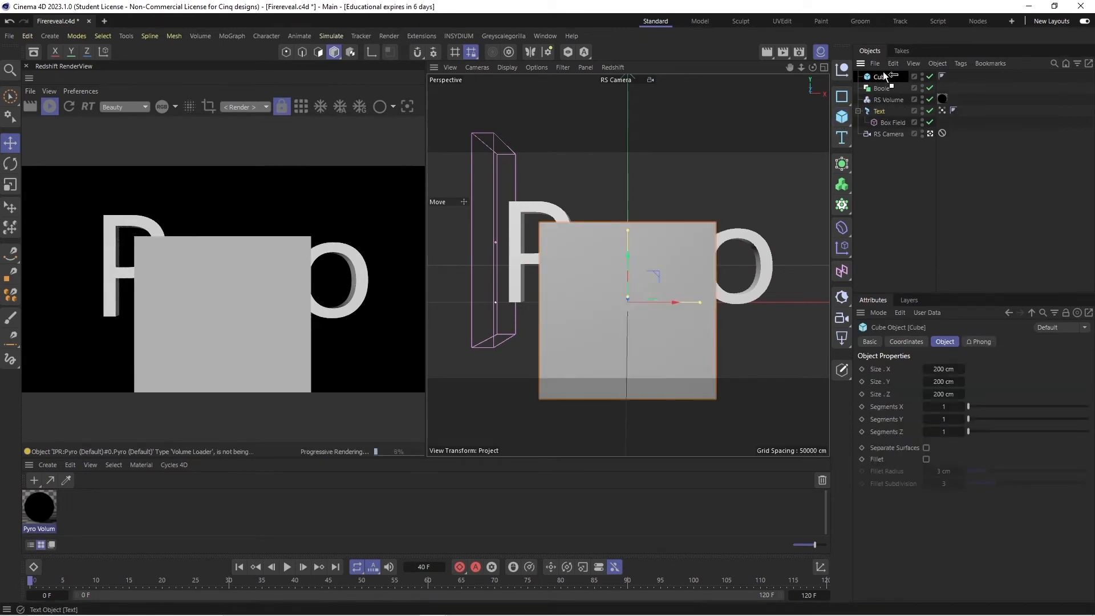
pyautogui.moveTo(883, 71); pyautogui.dragTo(883, 75)
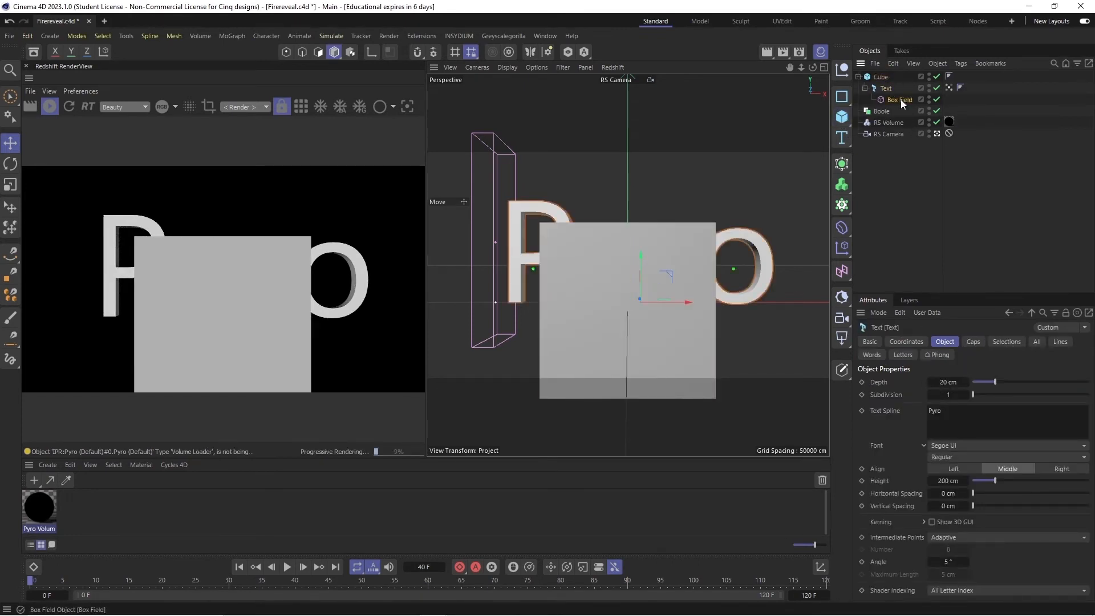
# - Delete the vertex map tag and the Box Field from the Text object
pyautogui.click(901, 100)
pyautogui.click(949, 88)
pyautogui.press('Delete')
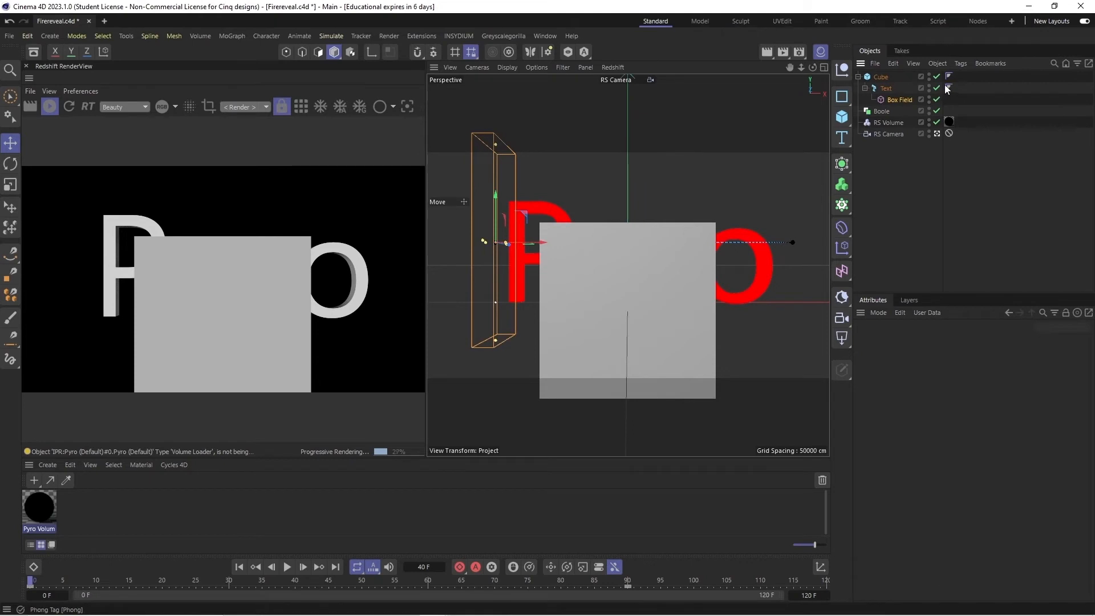
pyautogui.click(899, 100)
pyautogui.press('Delete')
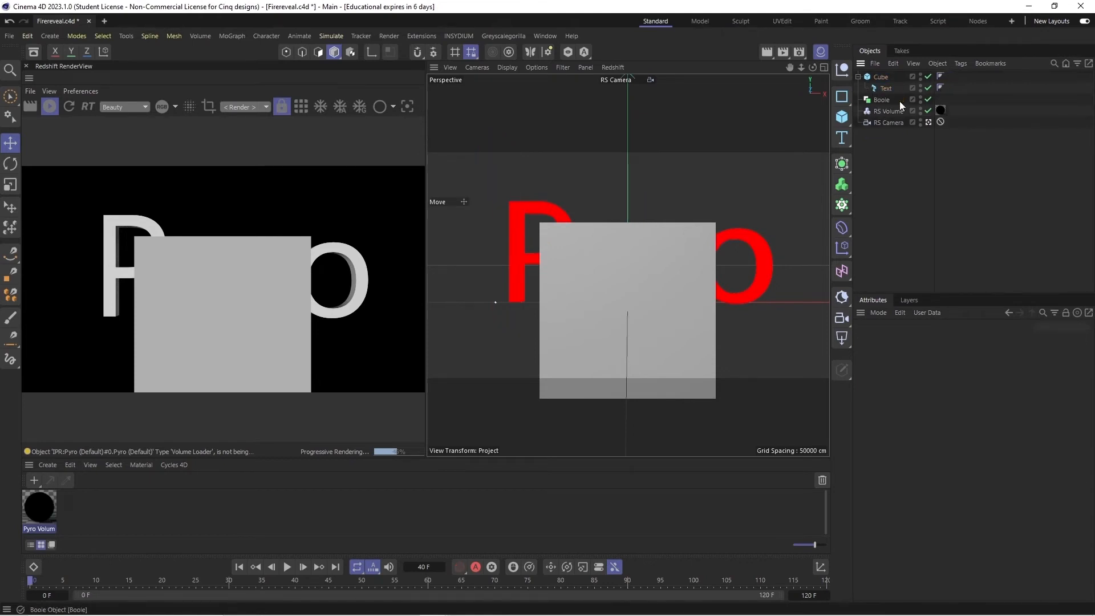
# - Nest the Text and below it the Cube inside the Boole, then move the cube up and sideways toward the letter P
pyautogui.click(899, 76)
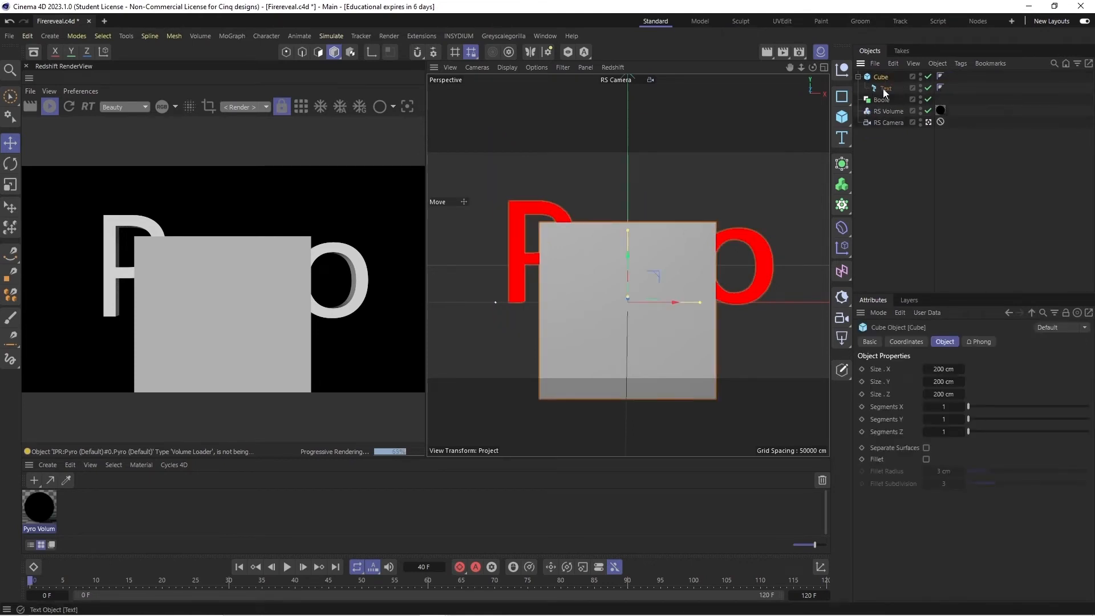
pyautogui.moveTo(883, 72); pyautogui.dragTo(885, 101)
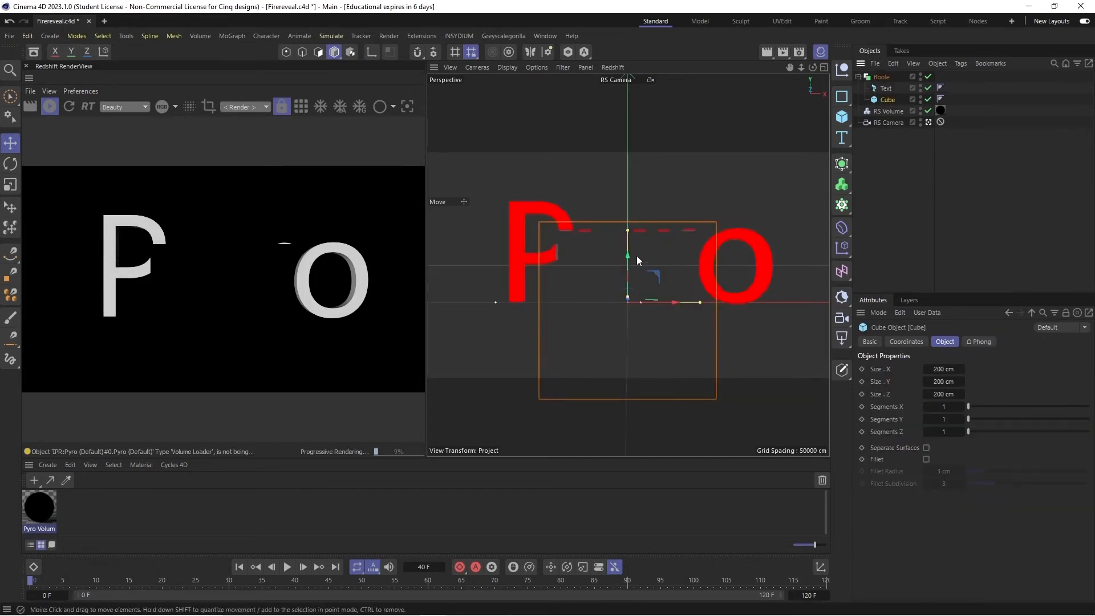
pyautogui.moveTo(637, 255); pyautogui.dragTo(633, 220)
pyautogui.moveTo(656, 265); pyautogui.dragTo(575, 274)
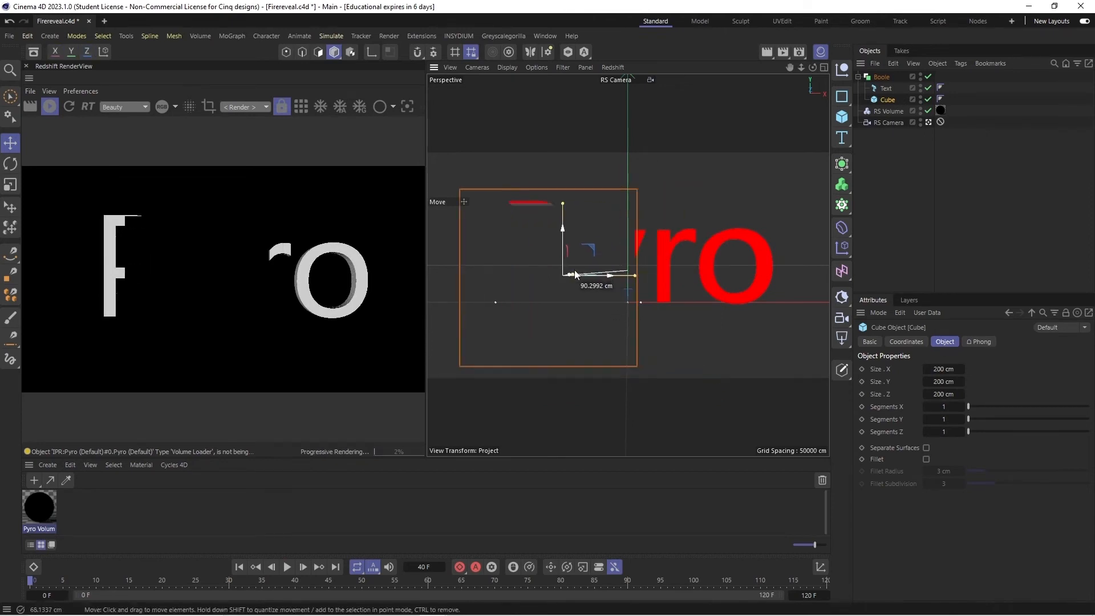
pyautogui.hotkey('ctrl', 'z')
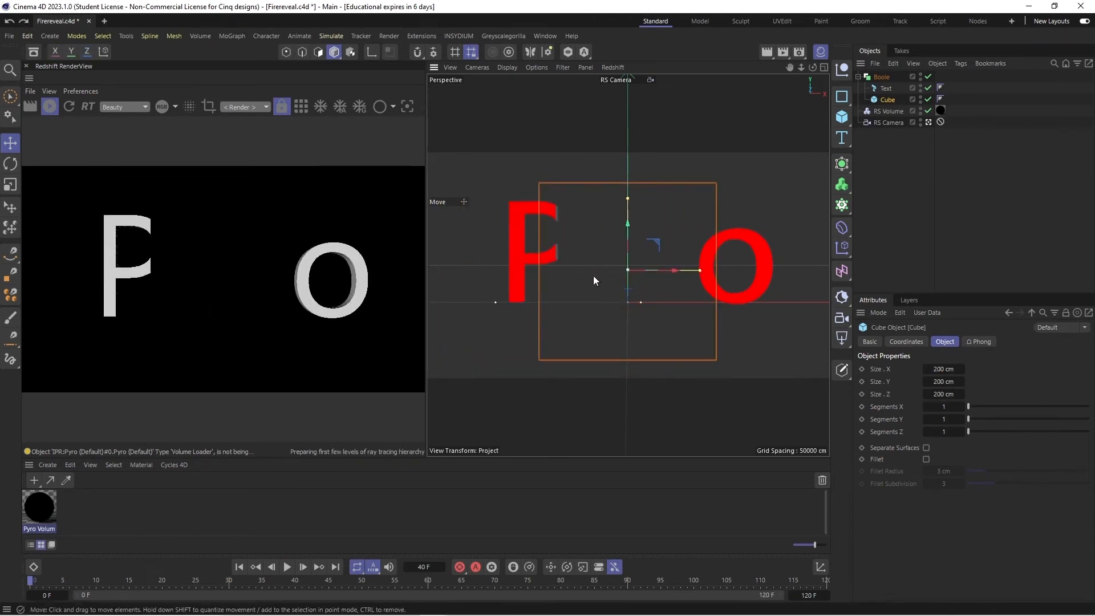
pyautogui.moveTo(674, 270); pyautogui.dragTo(638, 270)
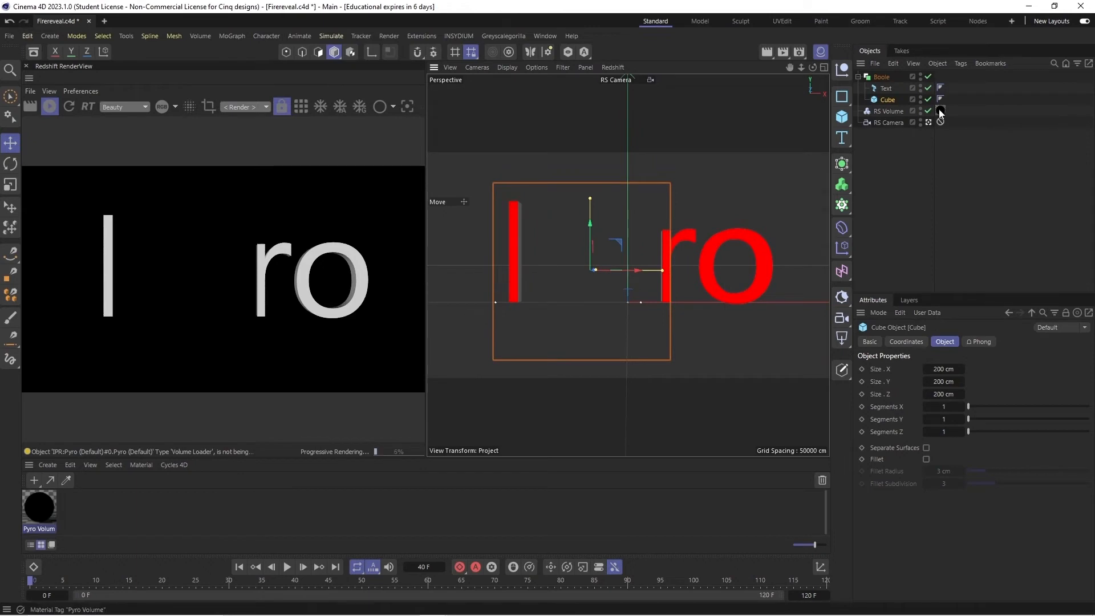
# - Set the Redshift render to RS Camera and switch the viewport to the default camera at an angled view
pyautogui.click(255, 146)
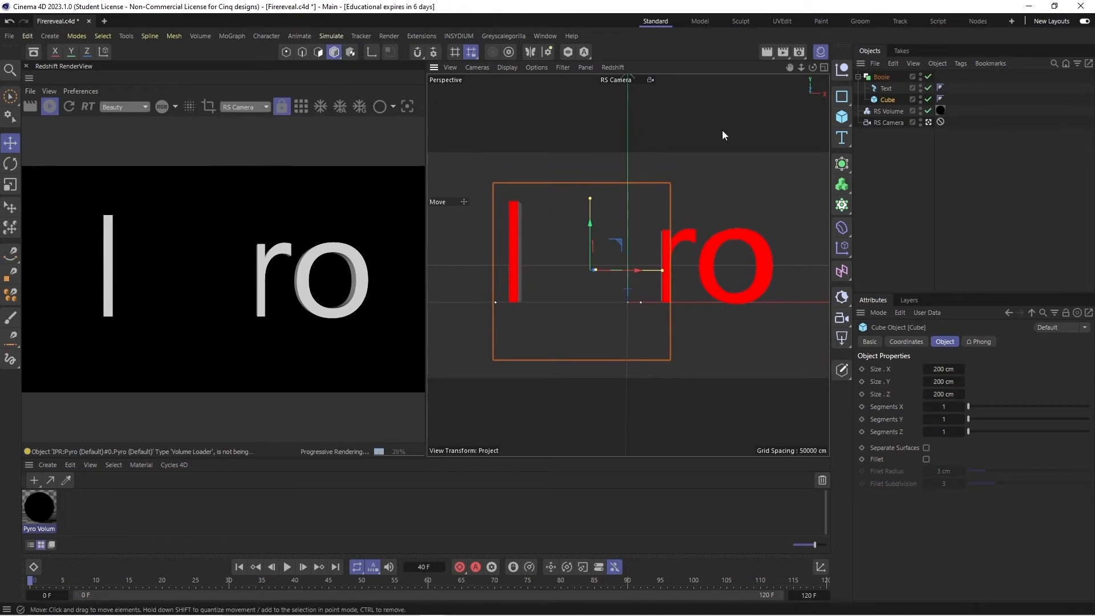
pyautogui.click(929, 122)
pyautogui.moveTo(813, 67); pyautogui.dragTo(878, 57)
# - Enlarge the cube to about 387 cm in X and 247 cm in Y, and shift it about 14 cm along X
pyautogui.moveTo(640, 256); pyautogui.dragTo(742, 252)
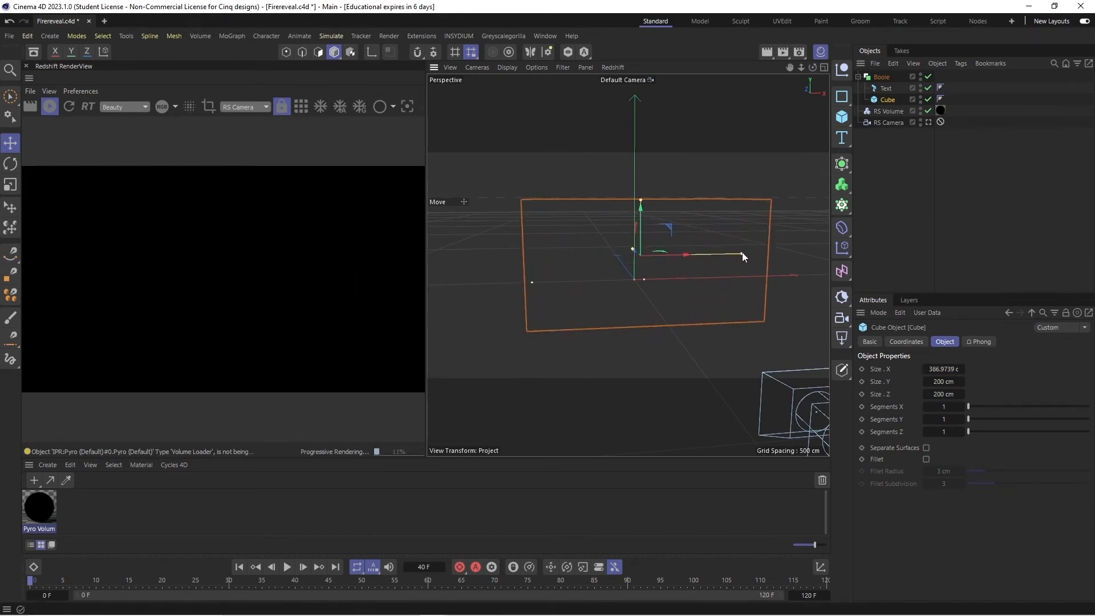
pyautogui.moveTo(639, 211)
pyautogui.mouseDown()
pyautogui.moveTo(639, 181)
pyautogui.moveTo(640, 215)
pyautogui.mouseUp()
pyautogui.moveTo(813, 67)
pyautogui.mouseDown()
pyautogui.moveTo(935, 71)
pyautogui.moveTo(890, 97)
pyautogui.moveTo(821, 71)
pyautogui.mouseUp()
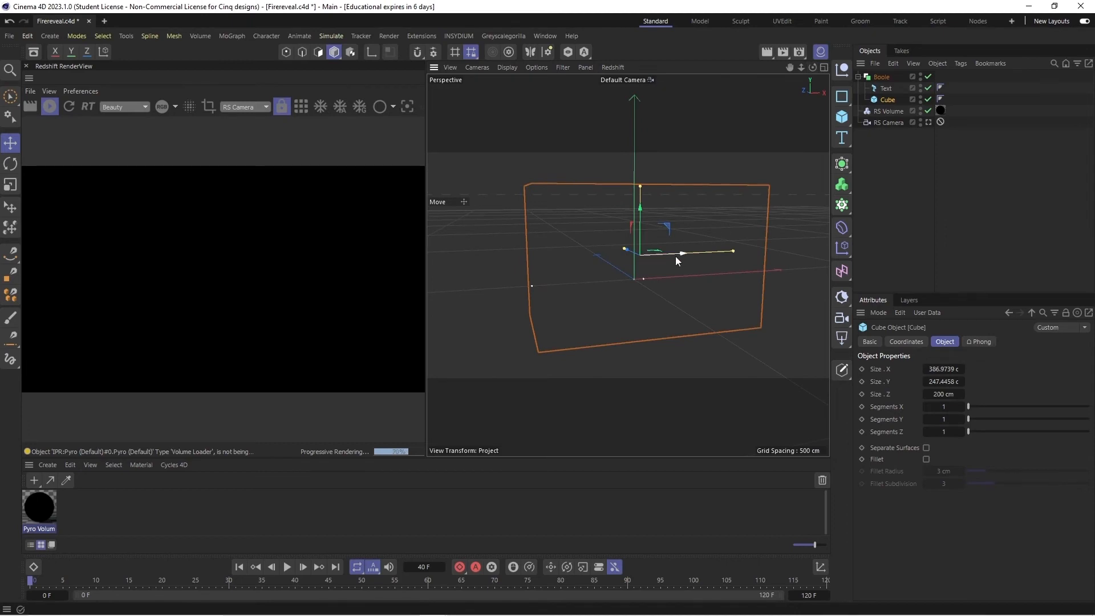
pyautogui.moveTo(676, 255); pyautogui.dragTo(682, 253)
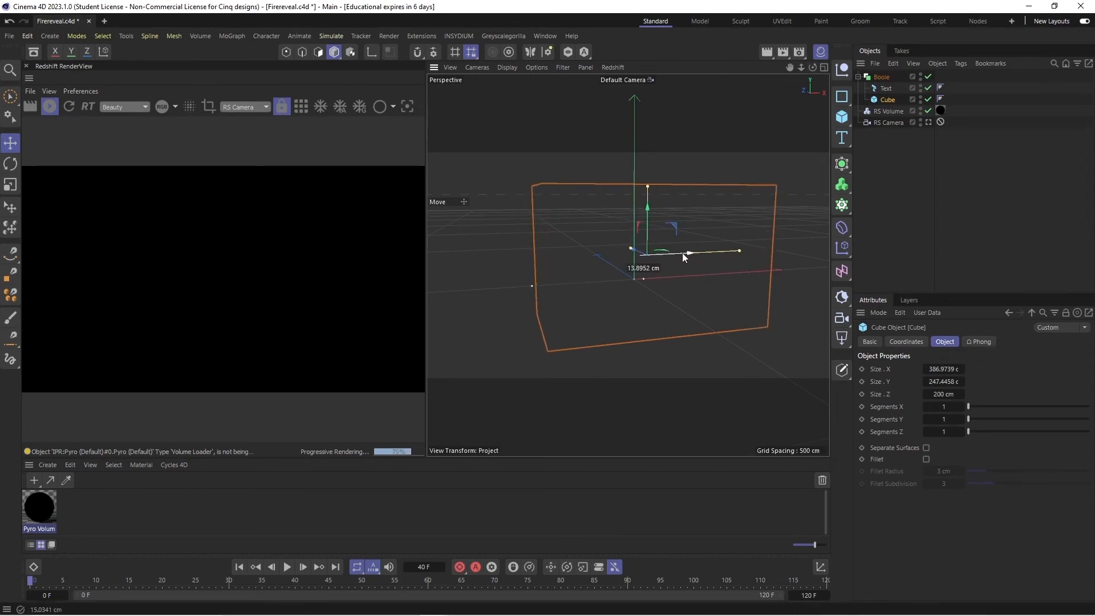
# - Play the animation from frame 0 and stop at frame 21 to compare the fire with the cube's edge
pyautogui.moveTo(813, 67); pyautogui.dragTo(790, 64)
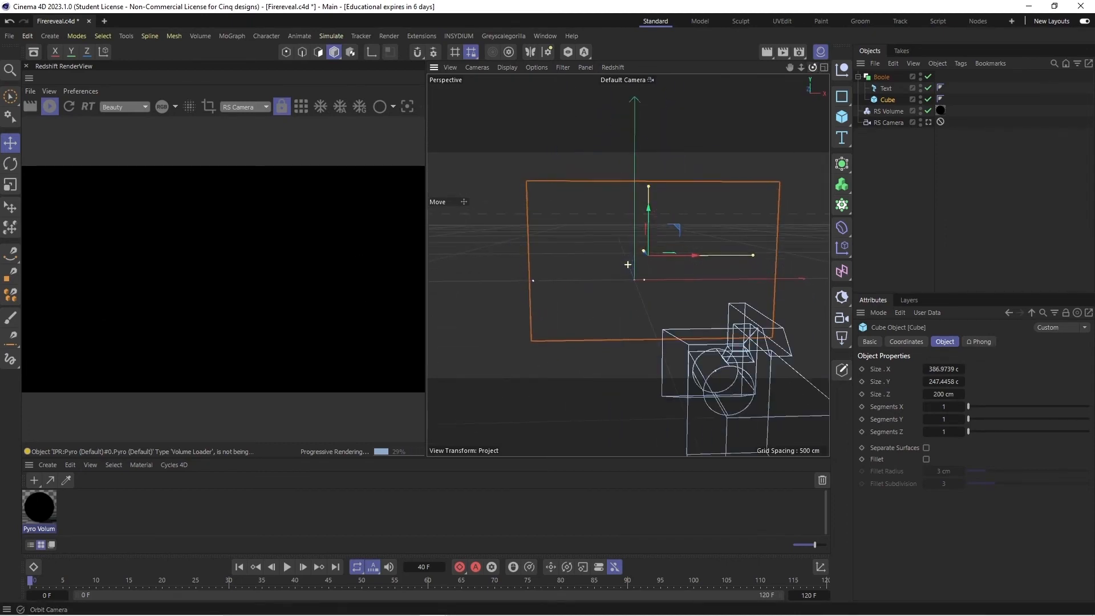
pyautogui.scroll(2, 635, 276)
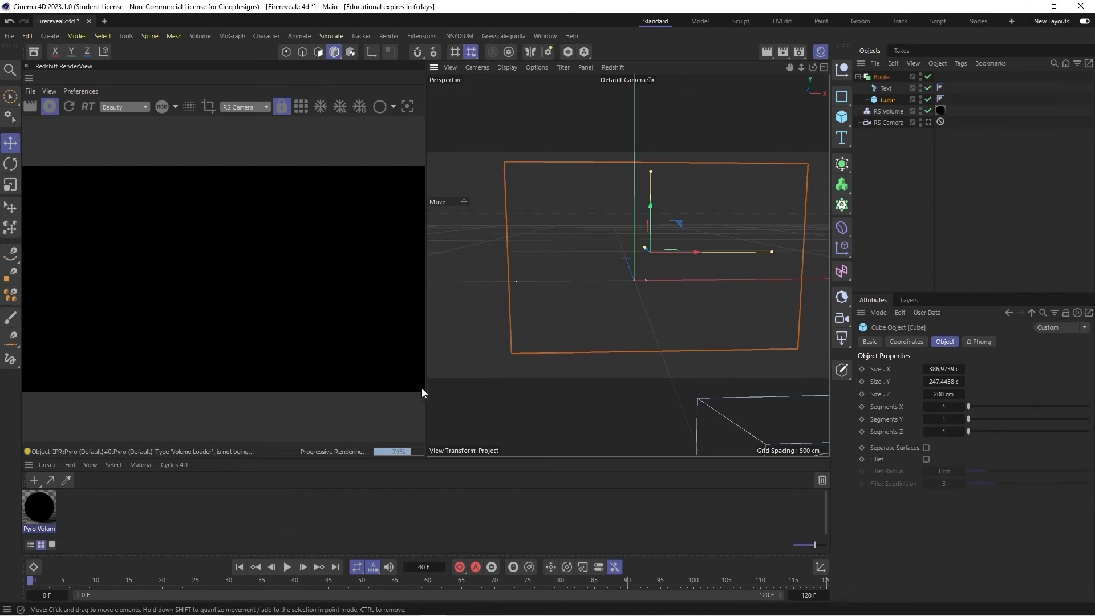
pyautogui.click(287, 568)
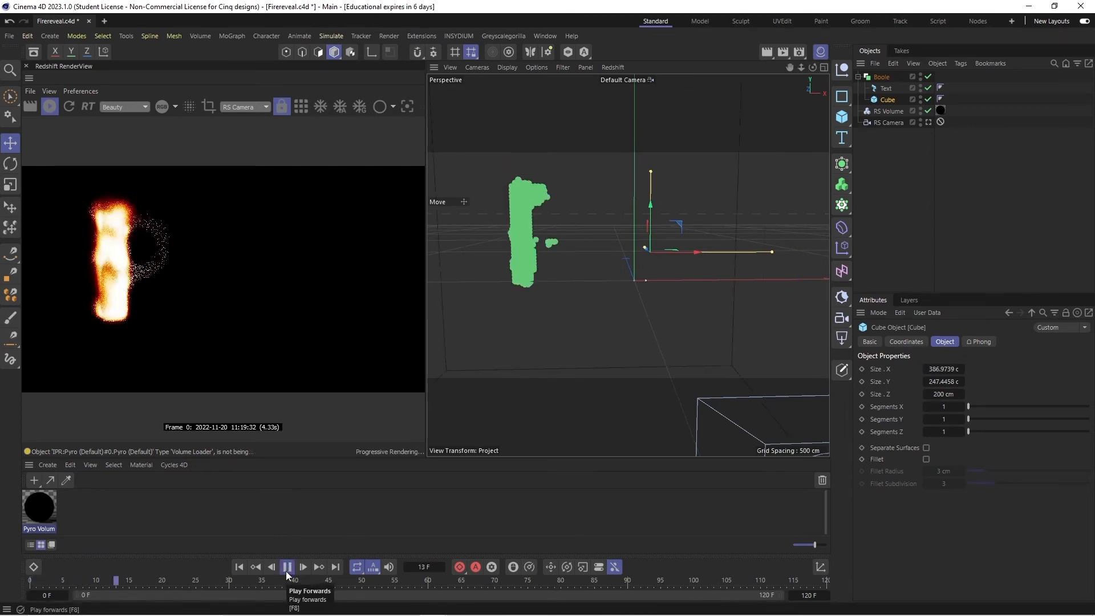
pyautogui.click(286, 568)
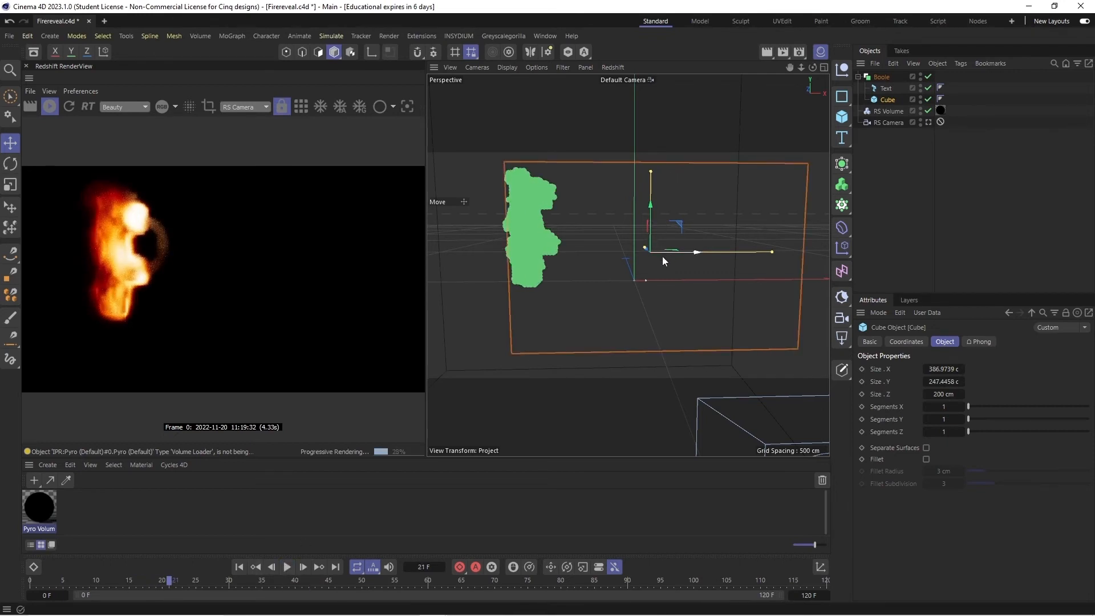
# - Look through the RS Camera, keyframe the cube's starting position, shift that key to frame 4, and play from frame 0 to frame 8
pyautogui.moveTo(662, 255); pyautogui.dragTo(694, 273)
pyautogui.click(241, 566)
pyautogui.click(926, 125)
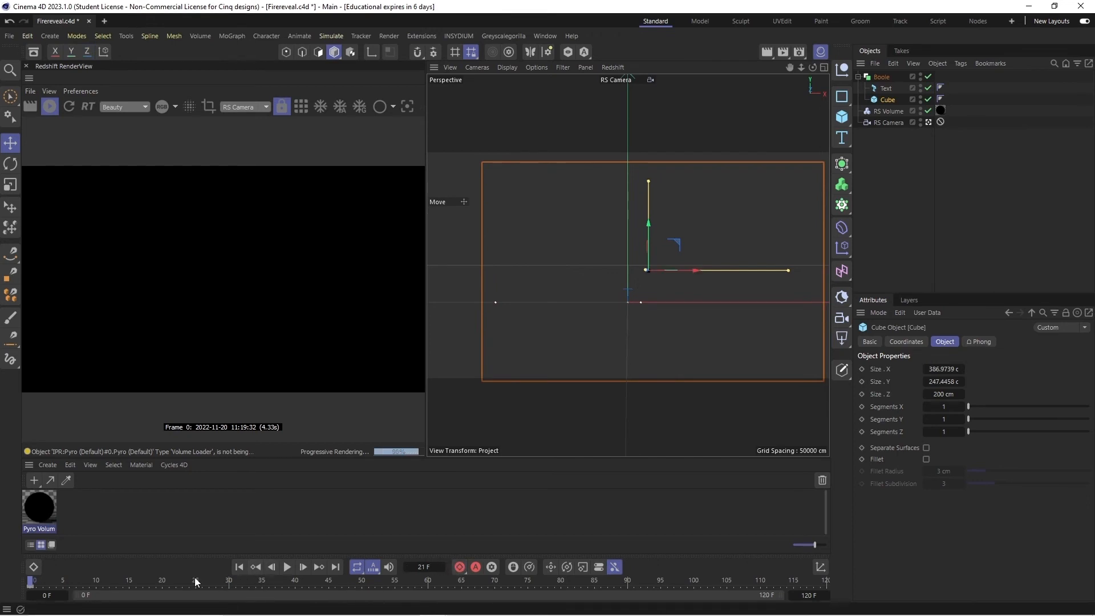
pyautogui.click(38, 587)
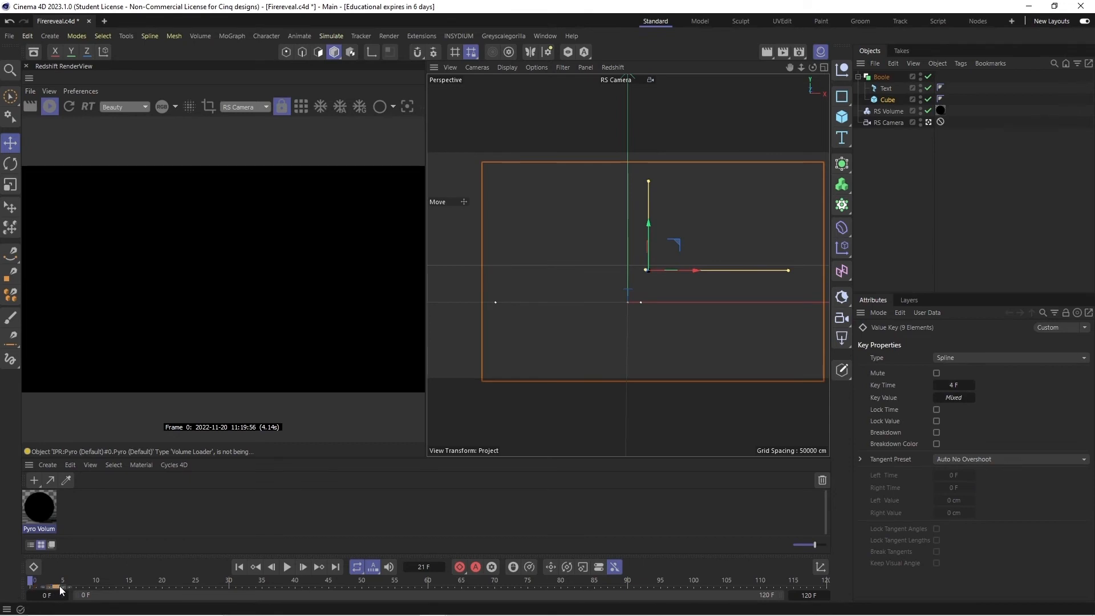
pyautogui.click(287, 568)
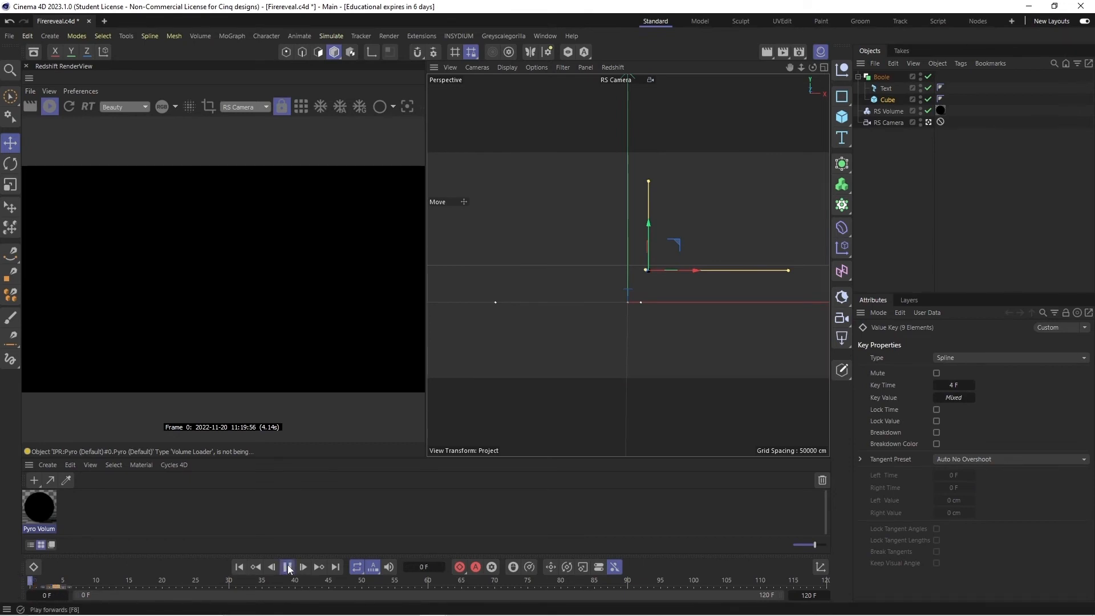
pyautogui.click(290, 568)
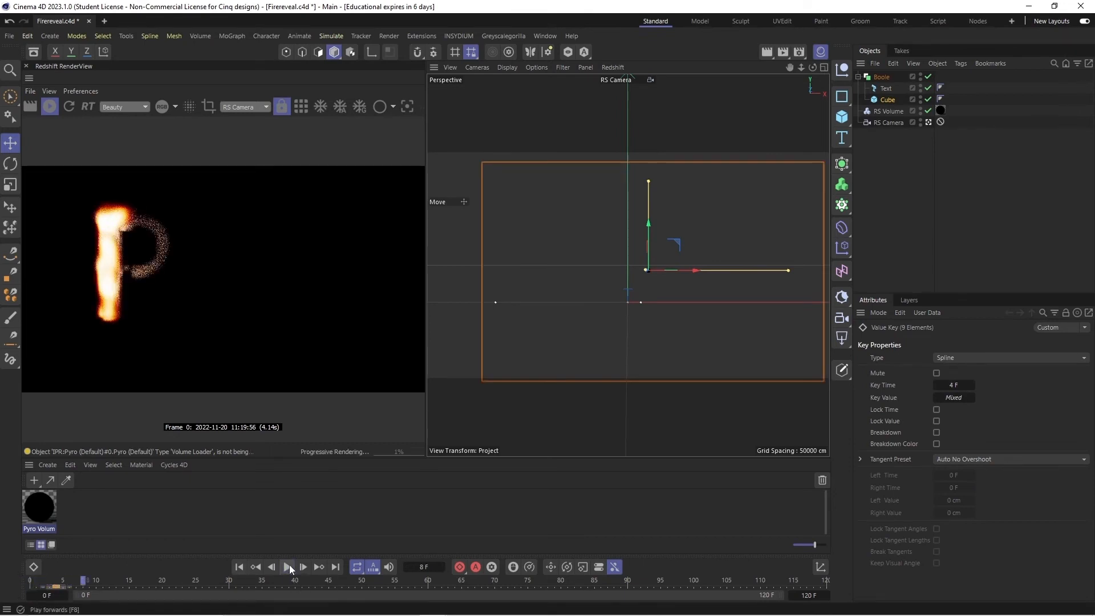
# - Keyframe the cube at frame 92, moved along X far enough to uncover the whole word Pyro
pyautogui.click(627, 579)
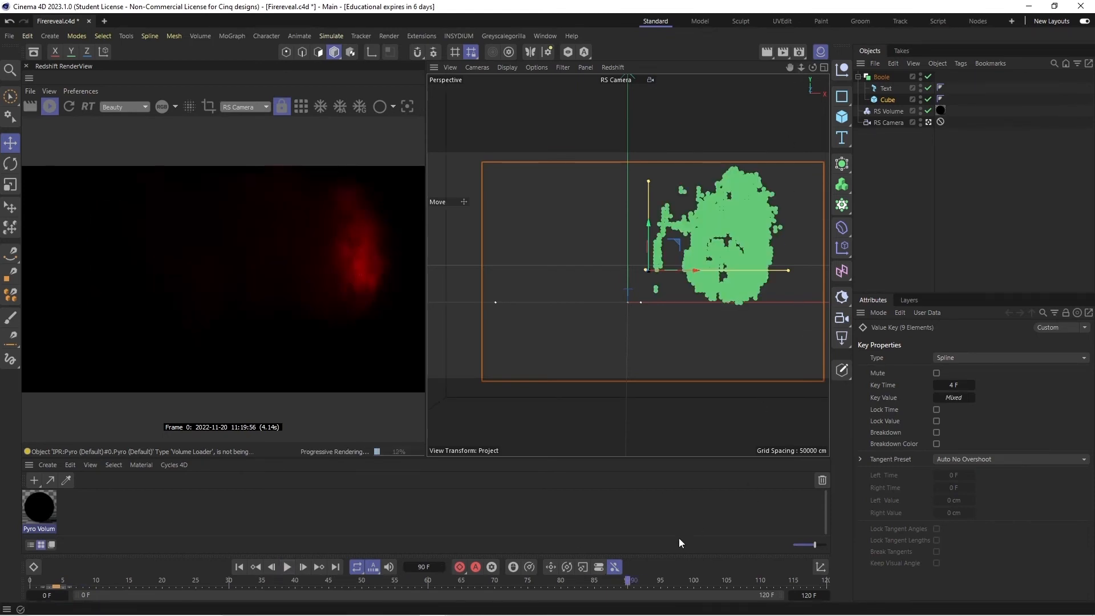
pyautogui.click(640, 581)
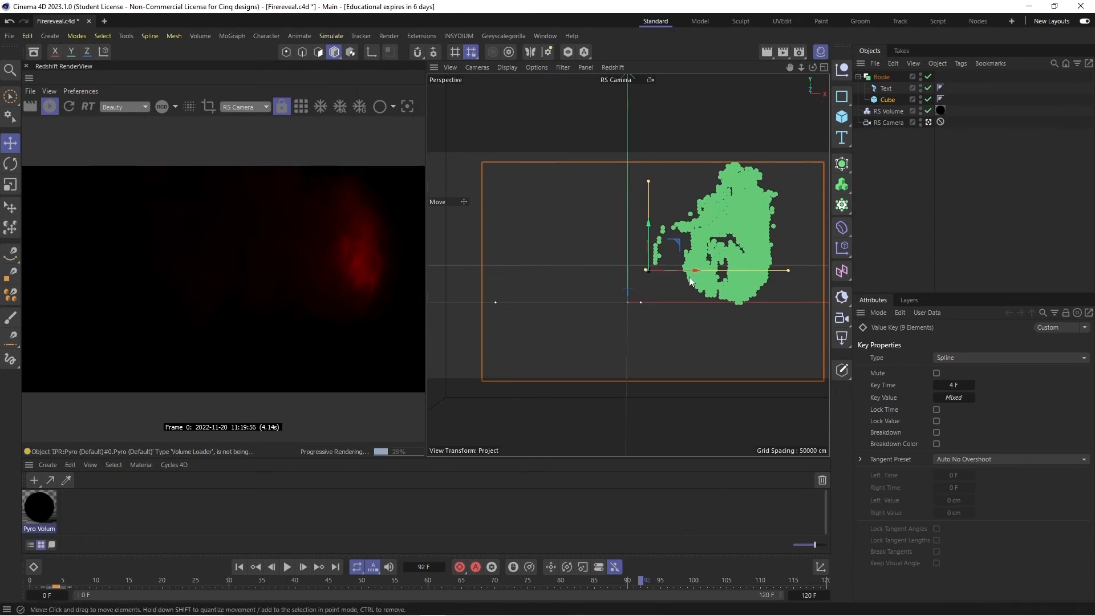
pyautogui.moveTo(690, 277); pyautogui.dragTo(776, 278)
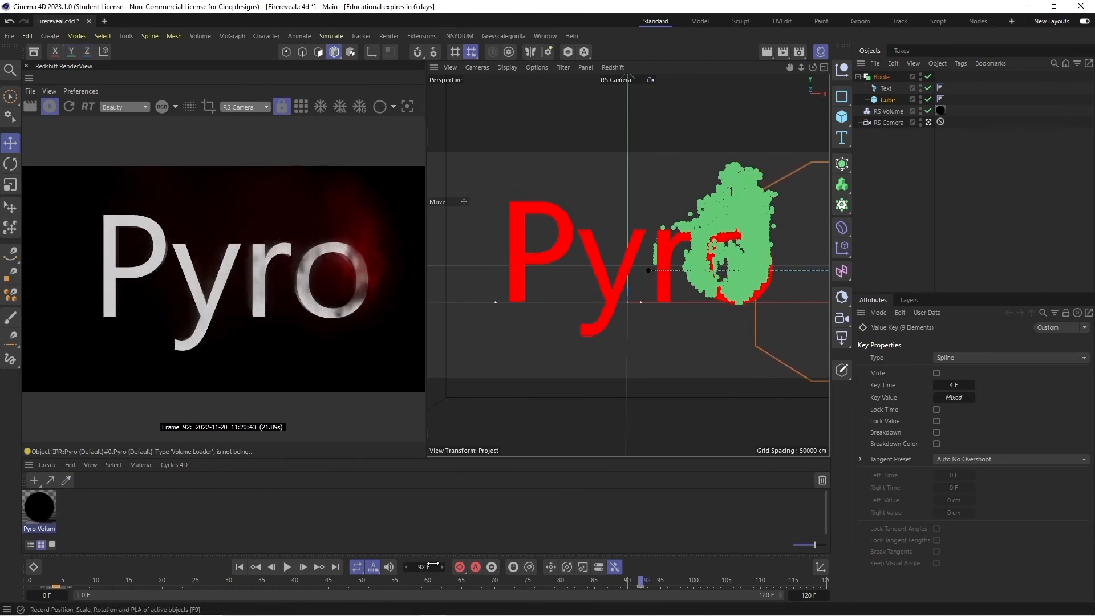
# - Play the cube's reveal from frame 0 to frame 68 and restart the live Redshift render on that frame
pyautogui.click(239, 567)
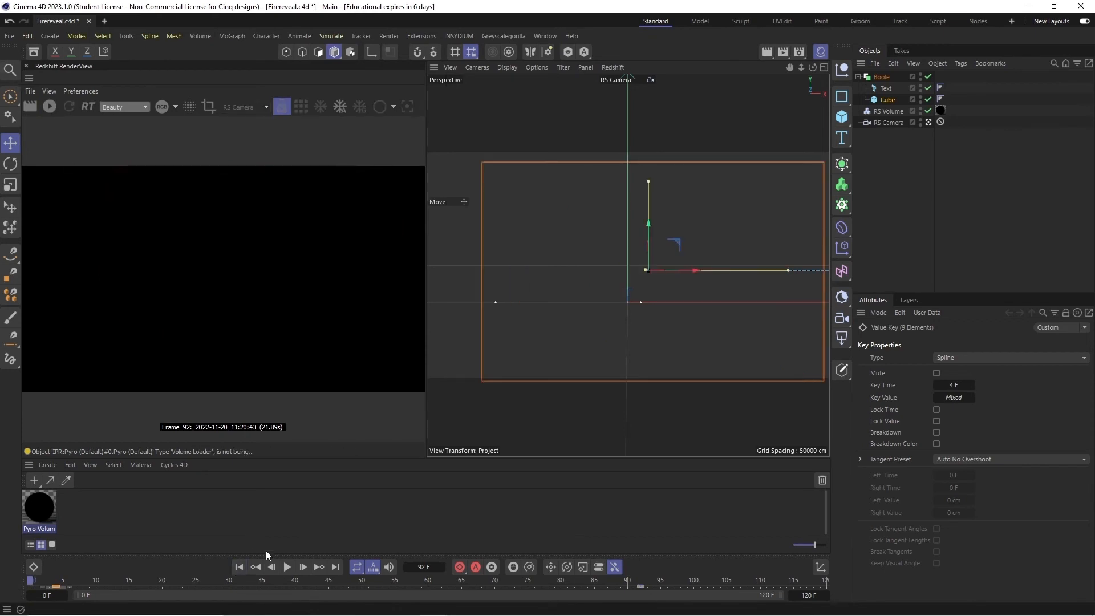
pyautogui.click(288, 567)
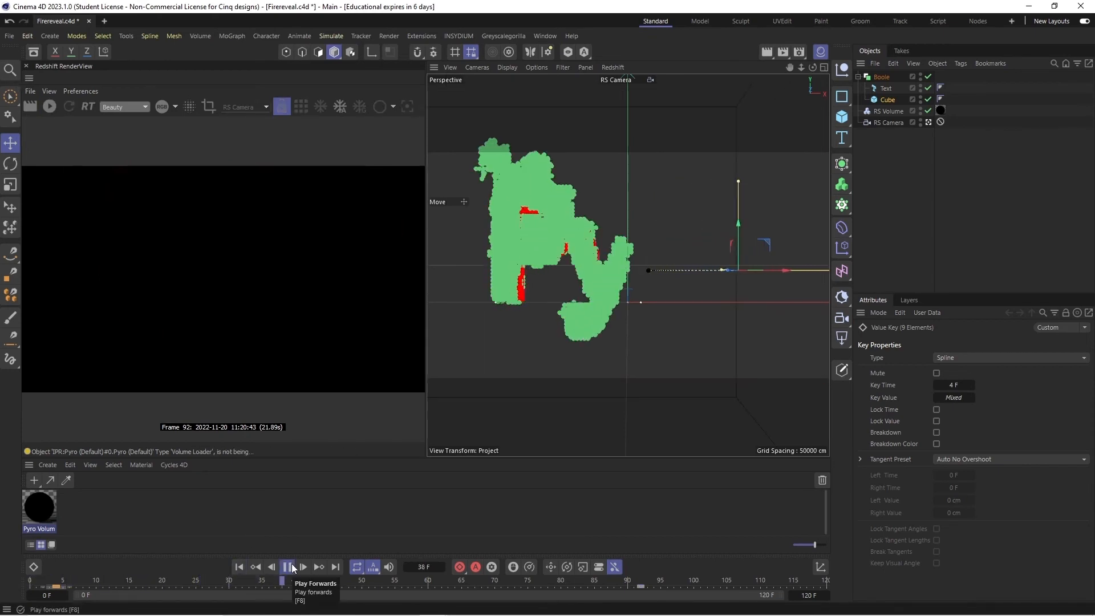
pyautogui.click(288, 567)
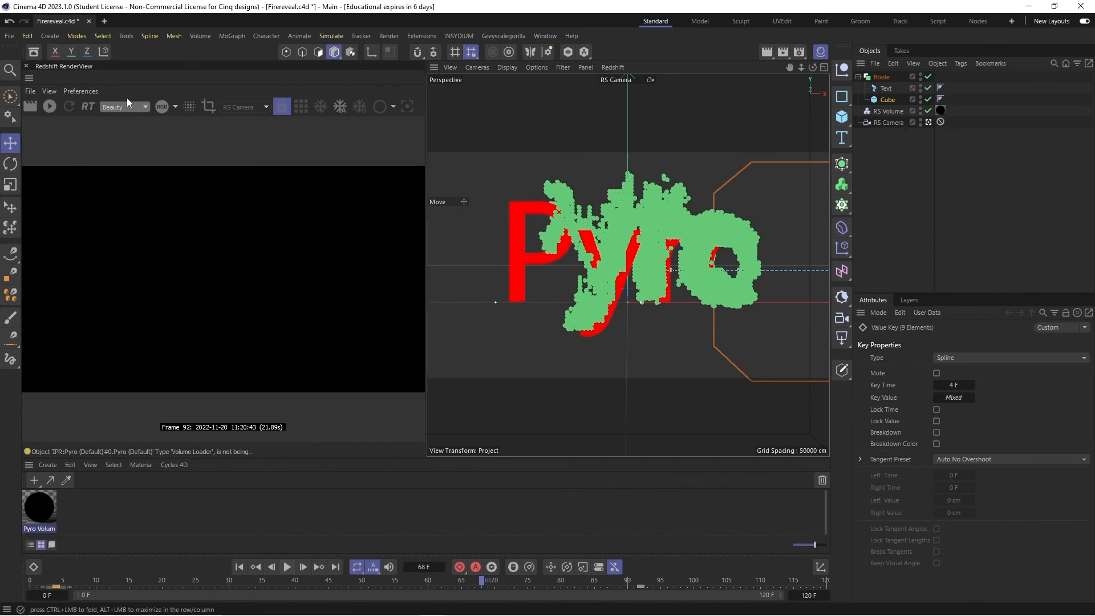
pyautogui.click(52, 107)
pyautogui.click(247, 146)
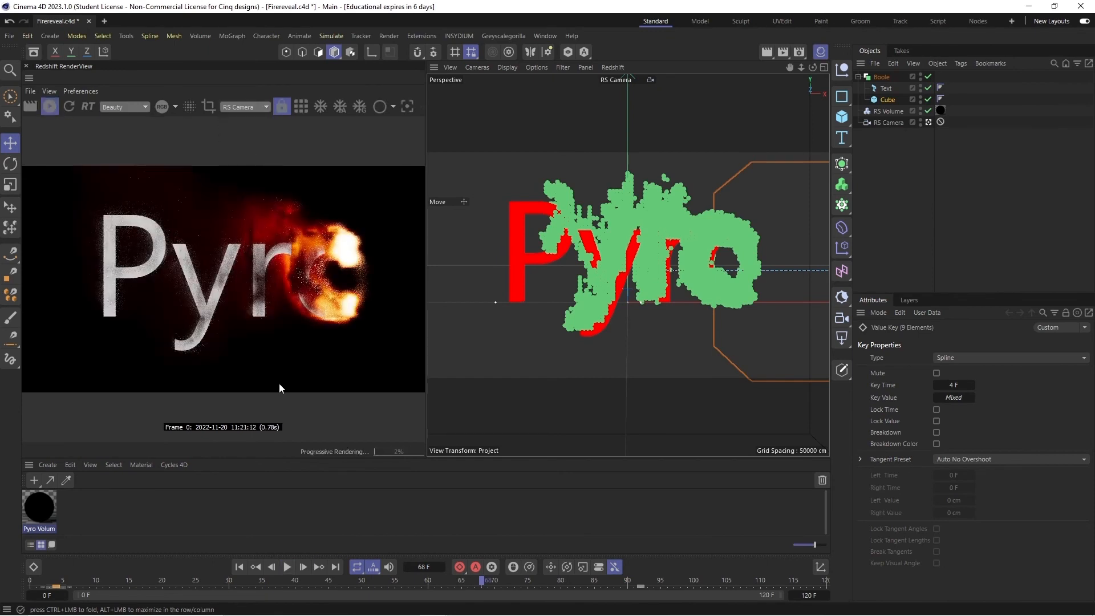
# - Replay the animation from the start with the live render on, stop at frame 45 and save the project
pyautogui.click(240, 567)
pyautogui.click(288, 570)
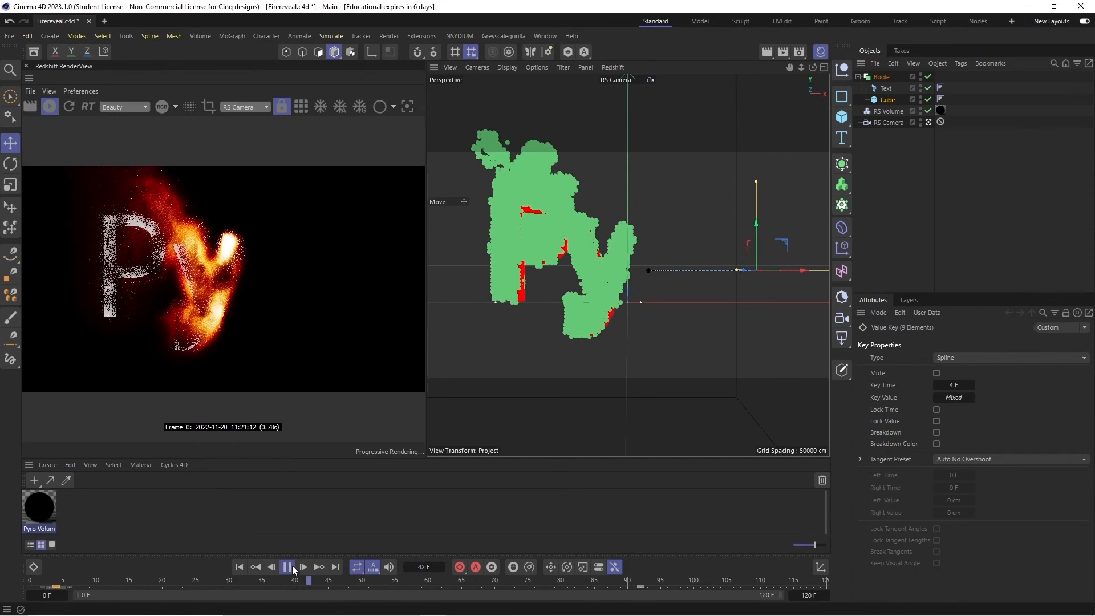
pyautogui.click(288, 567)
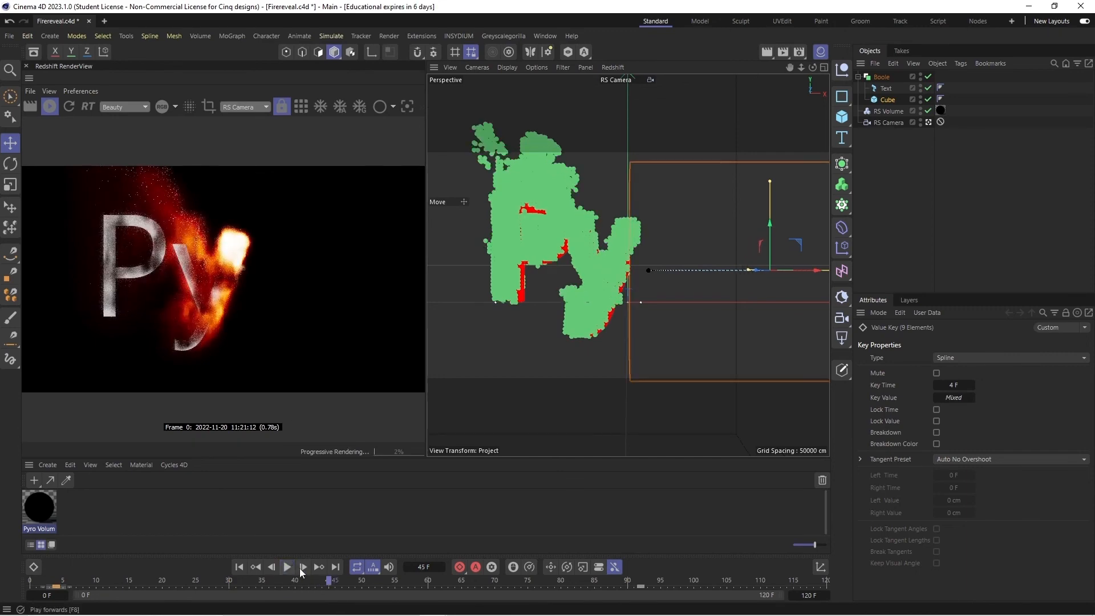
pyautogui.click(10, 36)
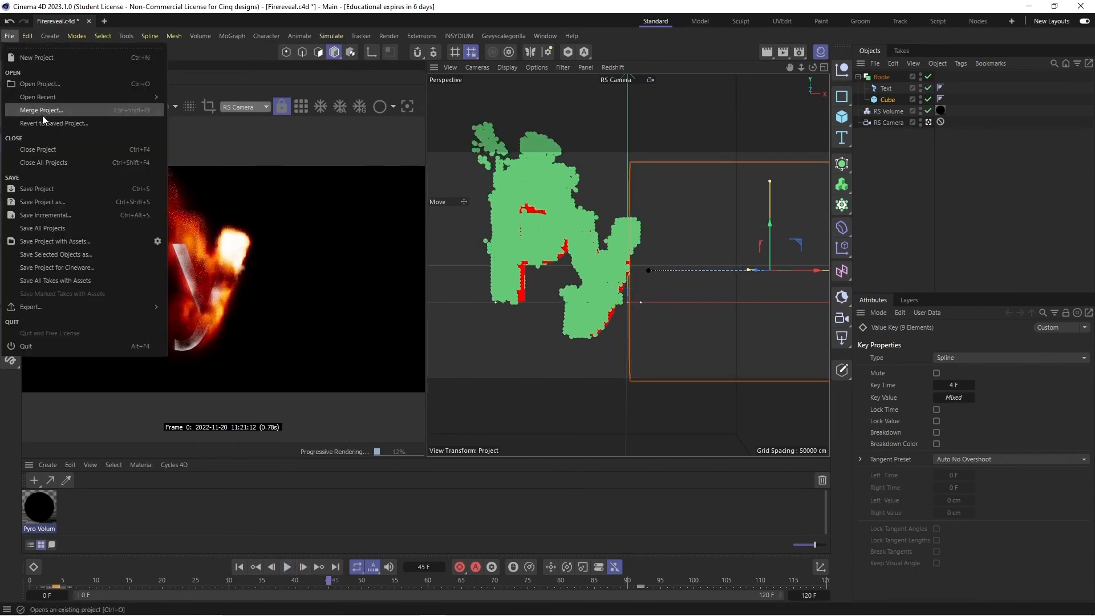
pyautogui.click(57, 193)
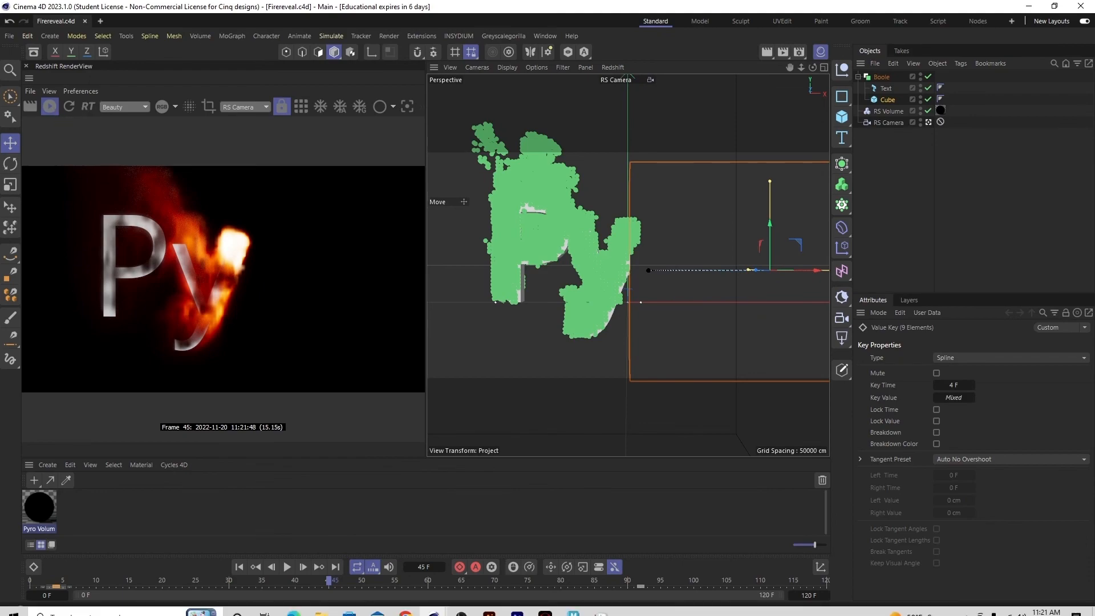
# - Switch to the Chrome browser and replay the Solemate fire text reveal video in full screen
pyautogui.click(408, 606)
pyautogui.scroll(5, 677, 286)
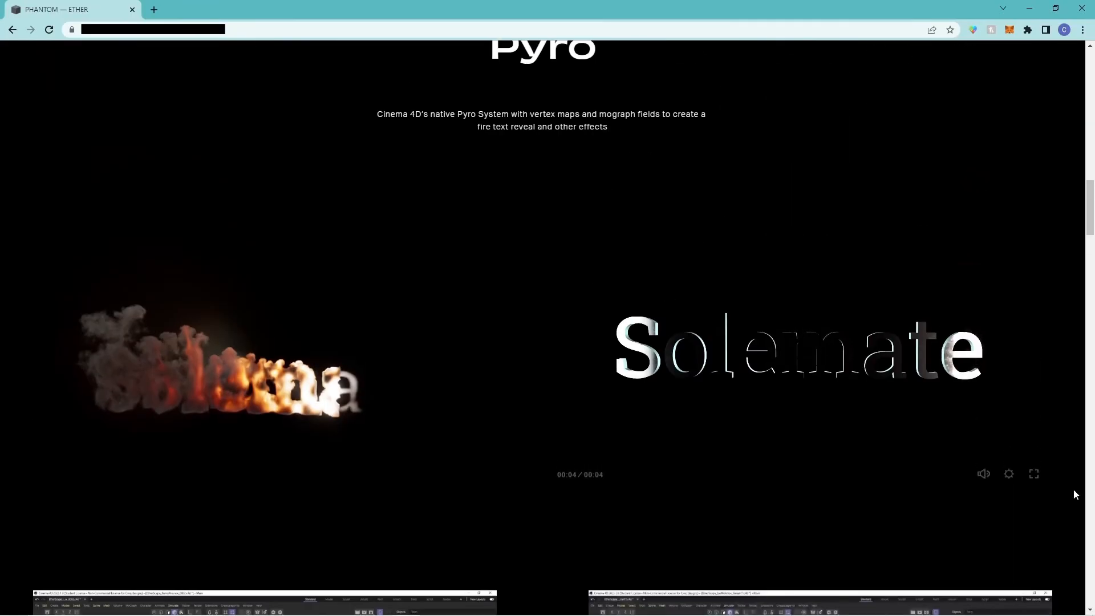
pyautogui.click(1034, 452)
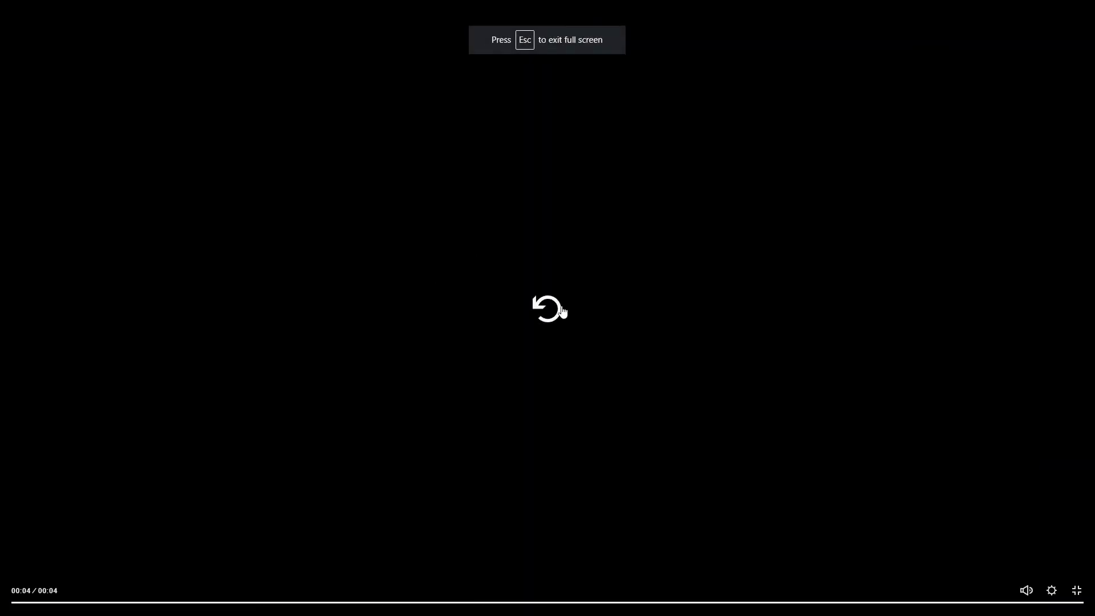
pyautogui.click(562, 311)
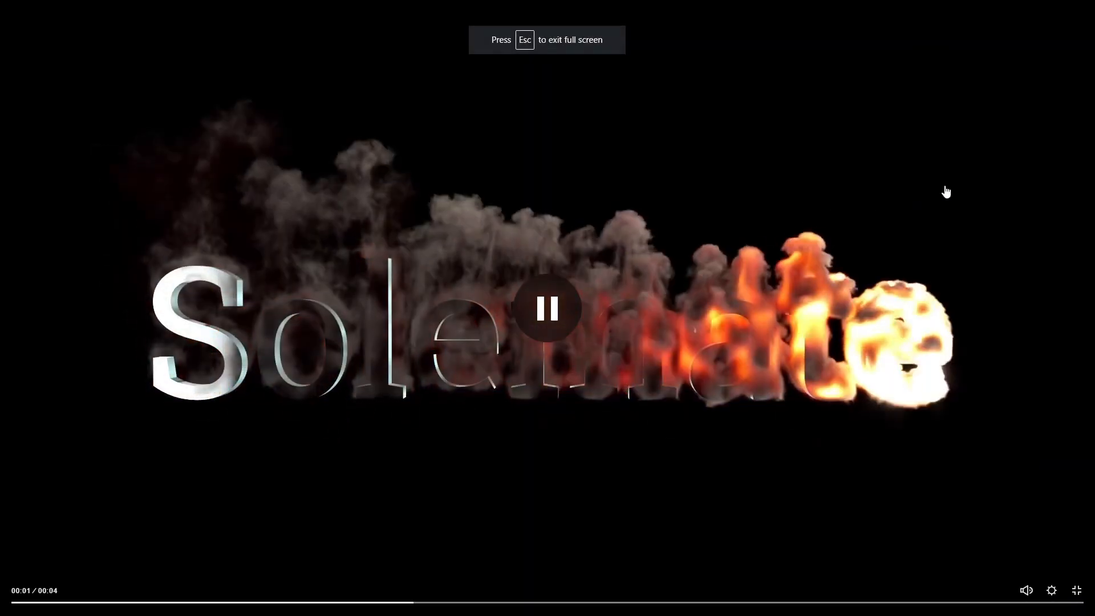